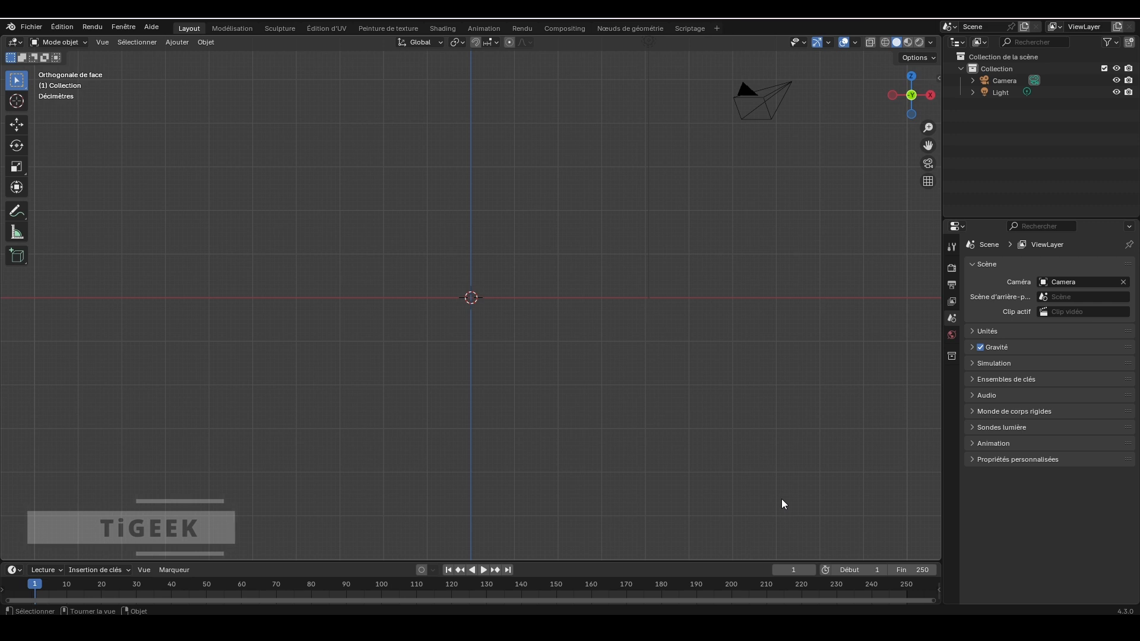
# Add an empty (Vide) Grease Pencil object to the Blender 4.3 scene.
pyautogui.click(173, 43)
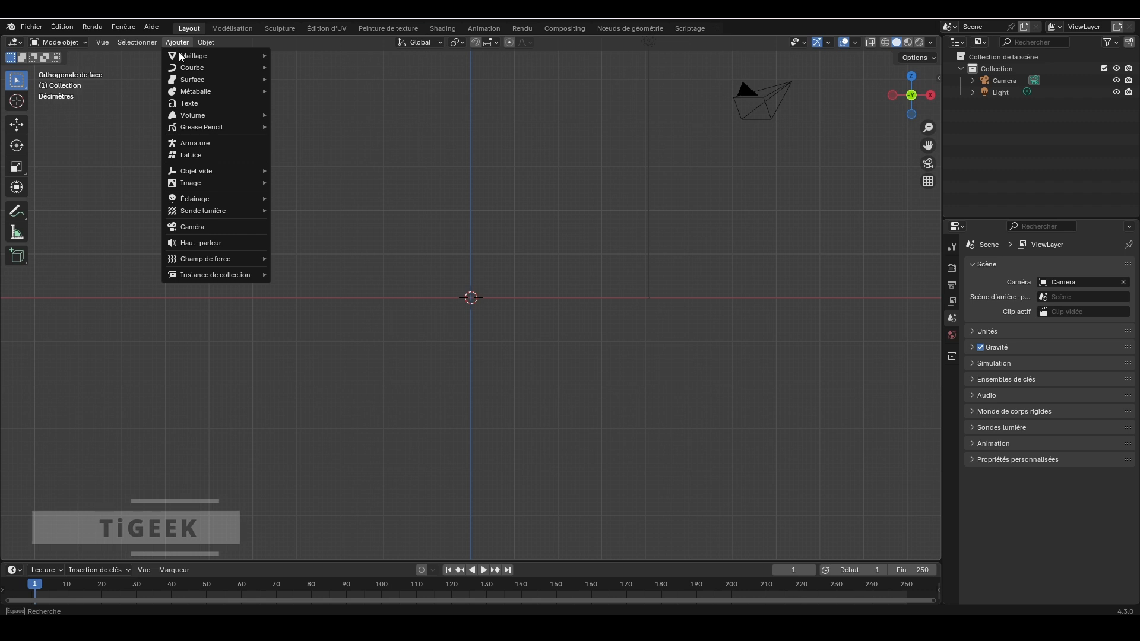
pyautogui.moveTo(205, 126)
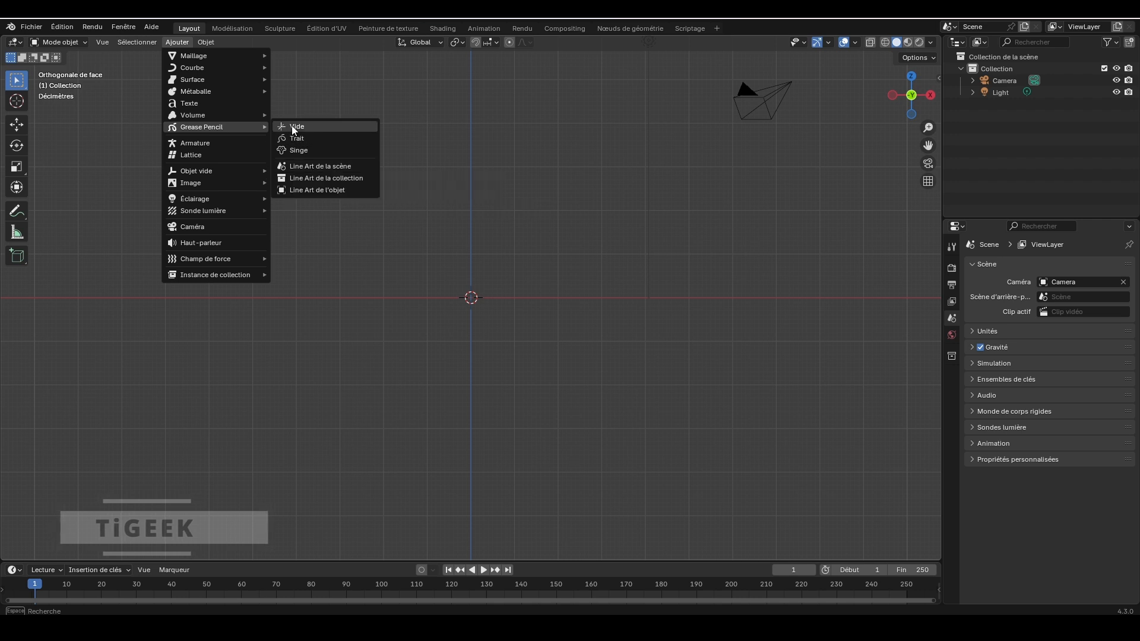
pyautogui.click(291, 127)
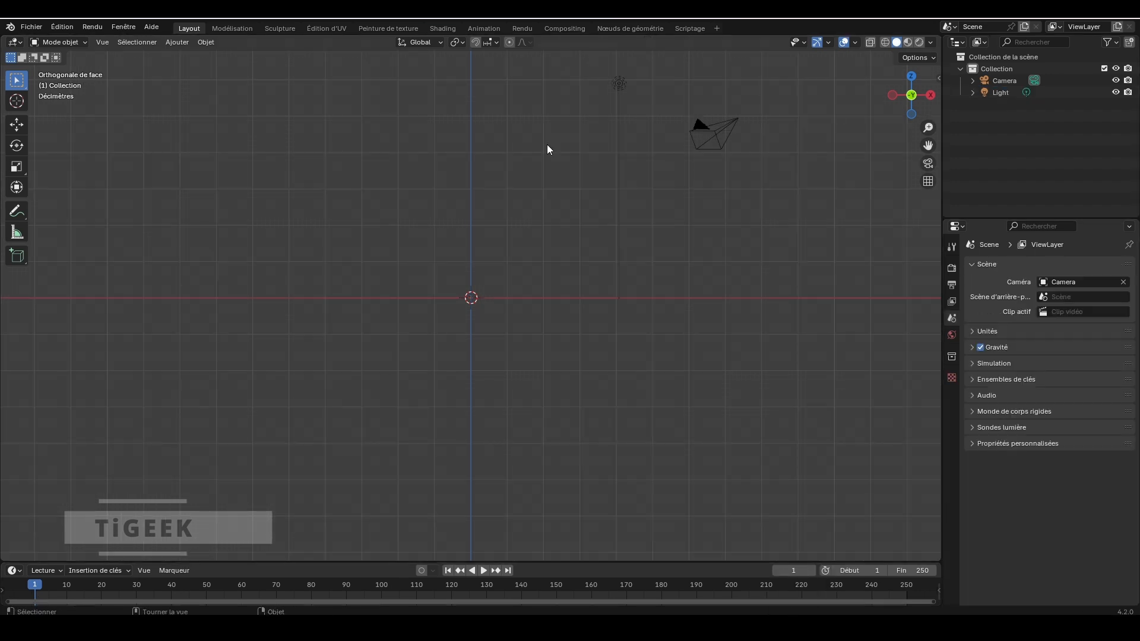
# Switch to Blender 4.2 and add an empty (Vide) Grease Pencil object to its scene.
pyautogui.click(175, 42)
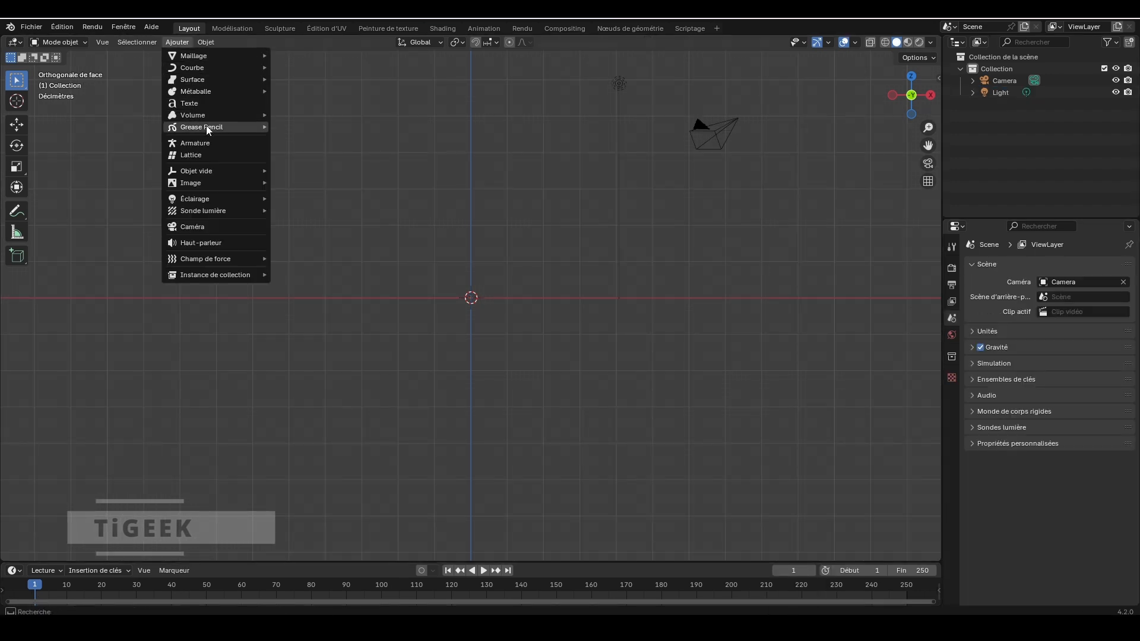
pyautogui.moveTo(206, 125)
pyautogui.click(318, 126)
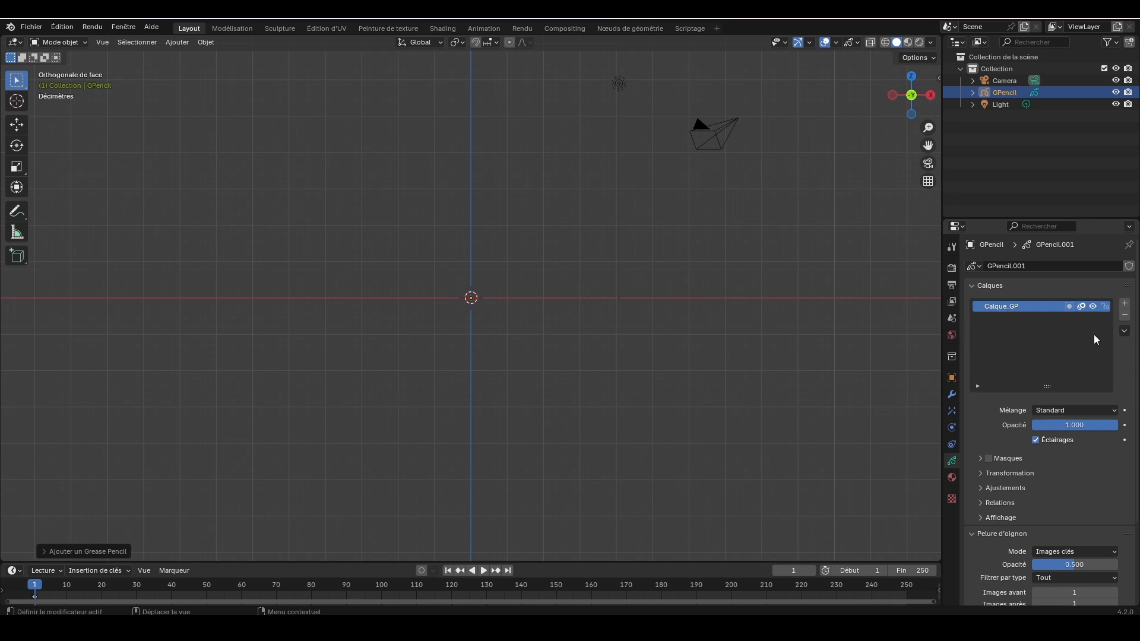
# Add three extra layers above Calque_GP in the GPencil layer list and remove them again.
pyautogui.click(1124, 304)
pyautogui.click(1124, 304)
pyautogui.click(1123, 305)
pyautogui.click(1126, 319)
pyautogui.click(1126, 318)
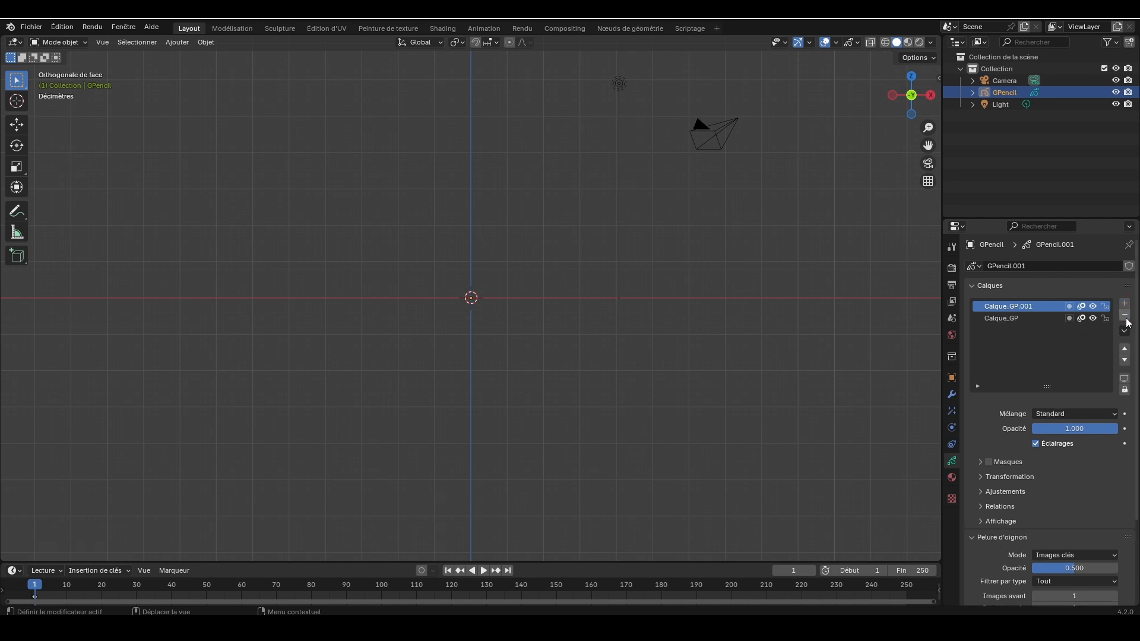
pyautogui.click(1125, 316)
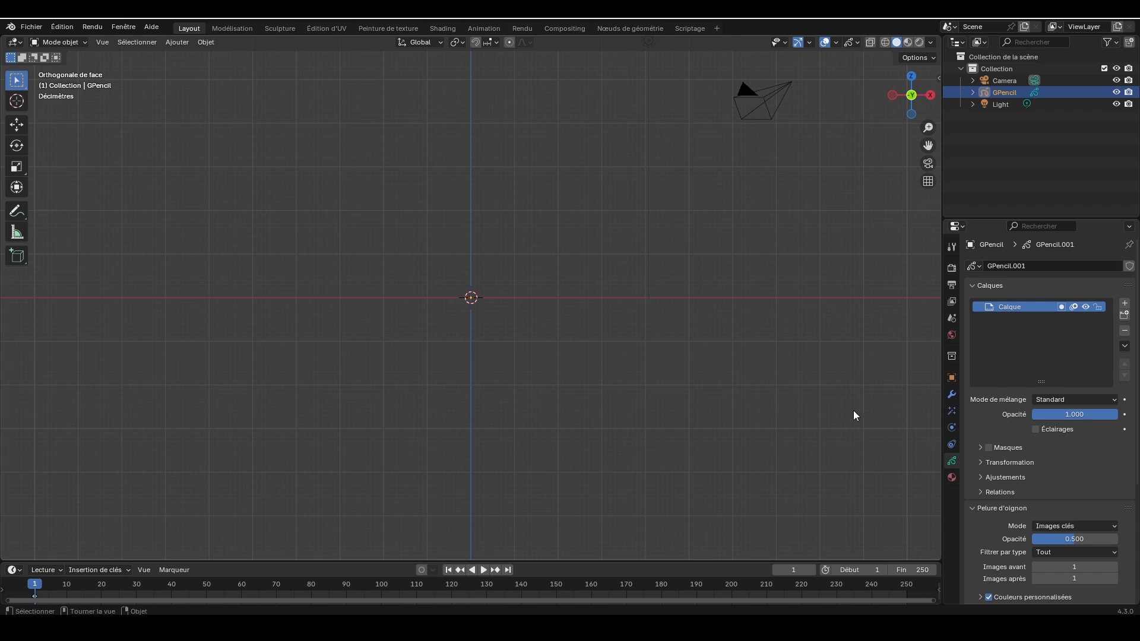
# In Blender 4.3, add two layers above Calque and remove them, and toggle Calque's lock on and off.
pyautogui.click(1124, 304)
pyautogui.click(1124, 304)
pyautogui.click(1125, 331)
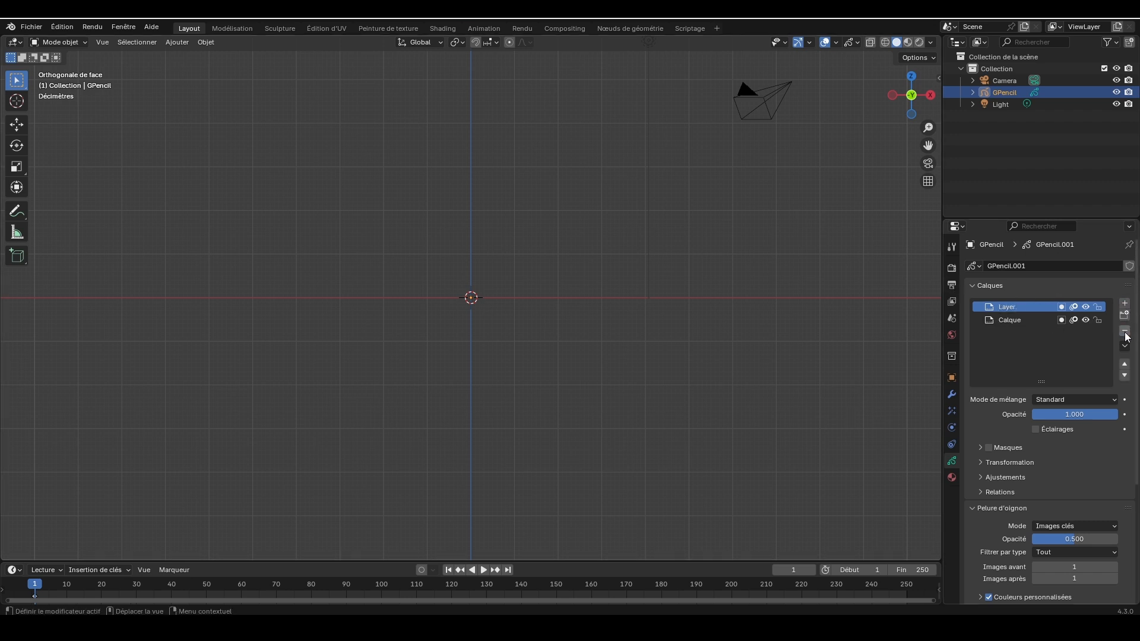
pyautogui.click(1124, 331)
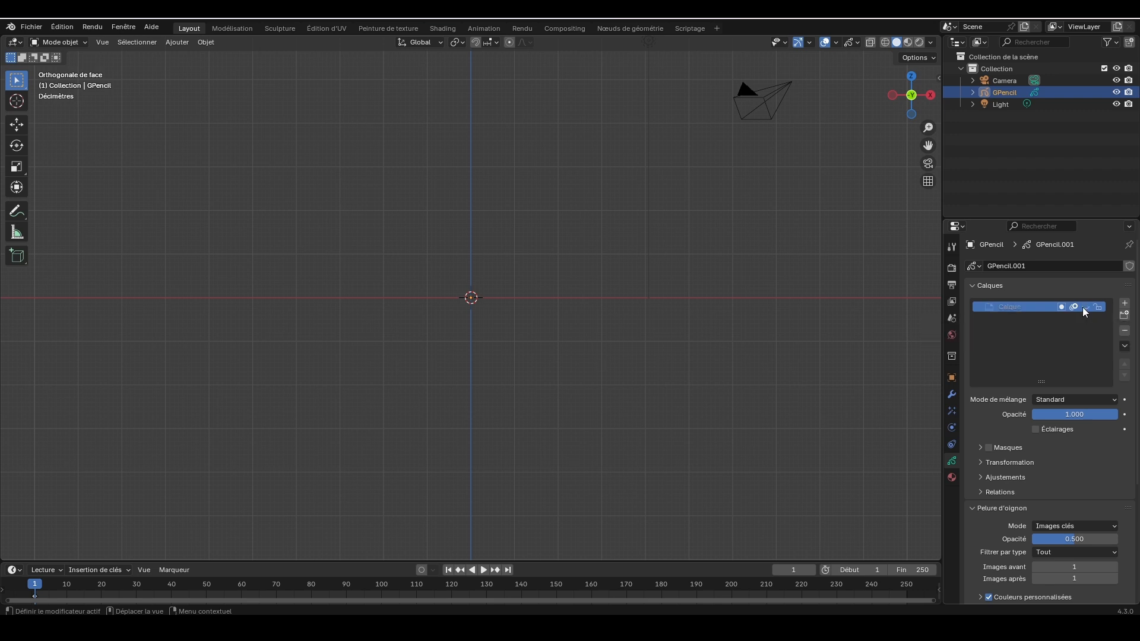
pyautogui.click(1097, 307)
pyautogui.click(1097, 308)
# Create a layer group in the GPencil layer list and move the Calque layer into Groupe.
pyautogui.click(1123, 317)
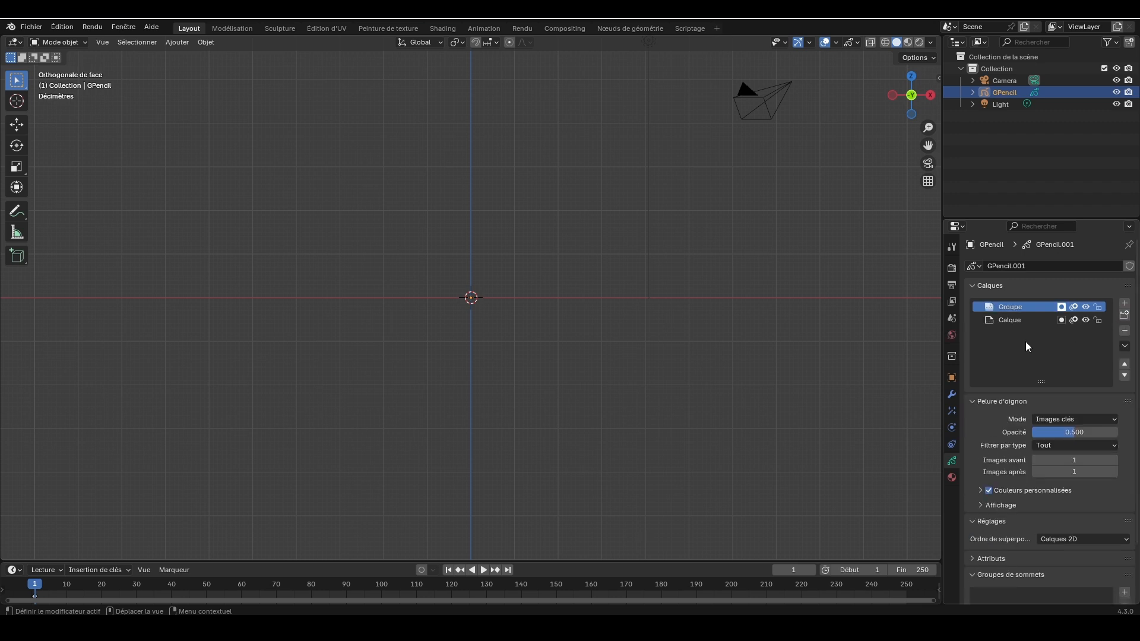
pyautogui.click(1011, 321)
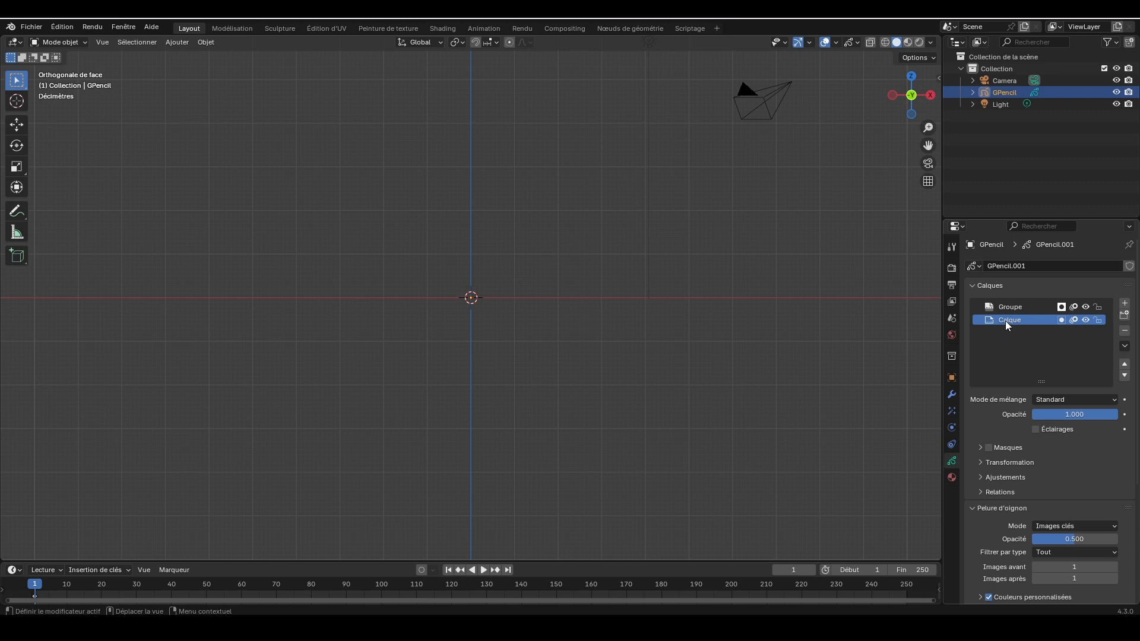
pyautogui.moveTo(1005, 320)
pyautogui.mouseDown()
pyautogui.moveTo(1021, 316)
pyautogui.moveTo(1016, 306)
pyautogui.mouseUp()
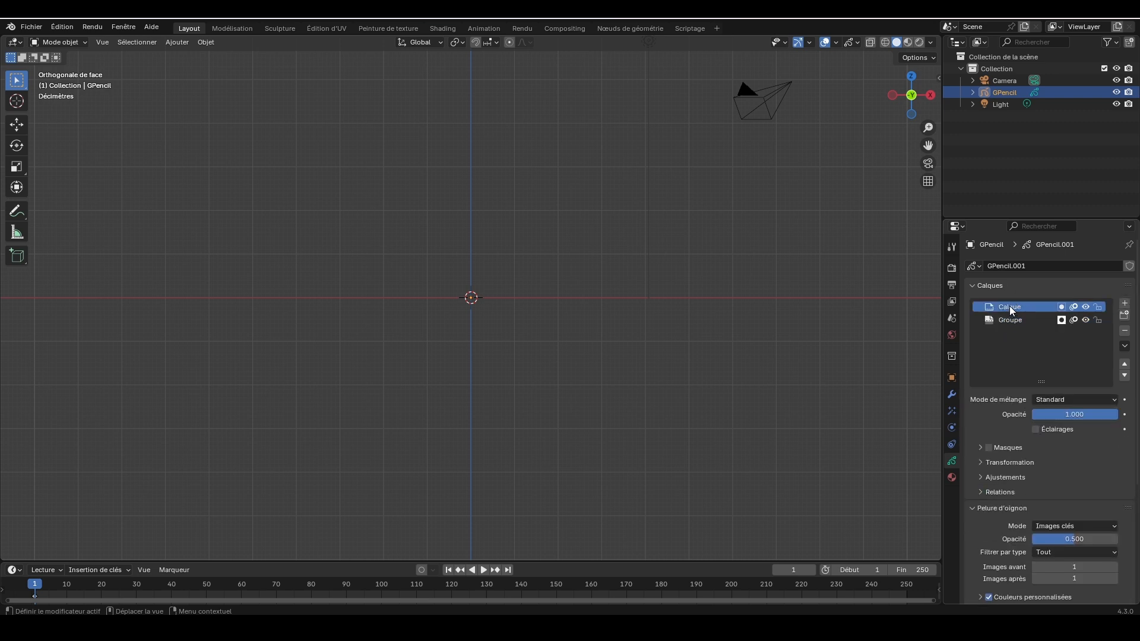
pyautogui.moveTo(1009, 305); pyautogui.dragTo(1014, 318)
pyautogui.click(1013, 308)
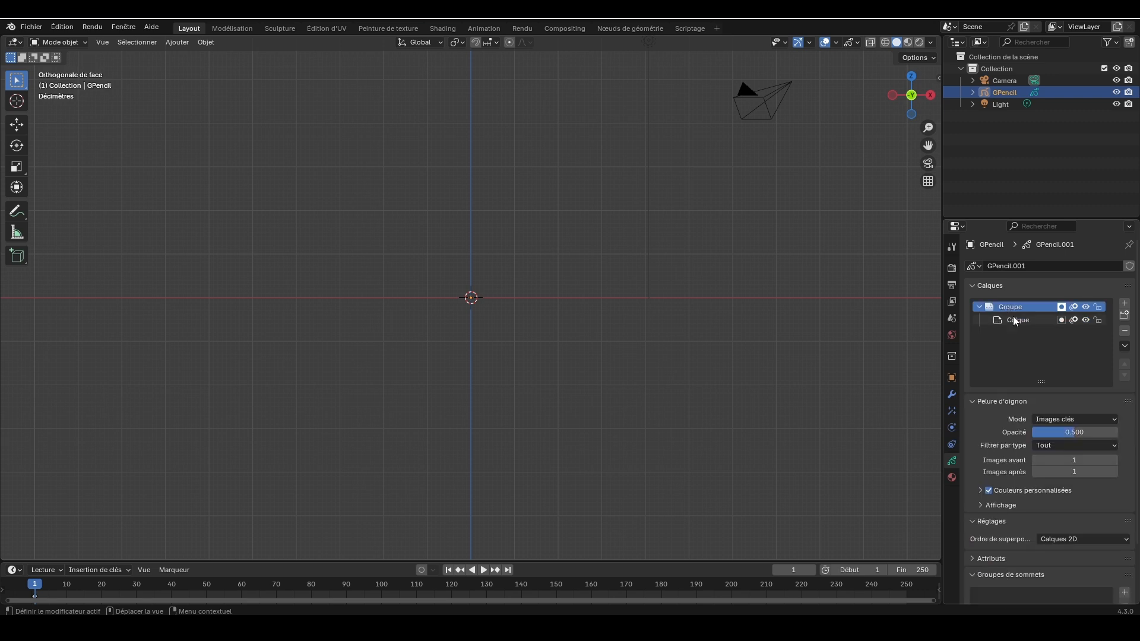
# Select the nested Calque layer and its parent Groupe, and collapse and expand the group.
pyautogui.click(1014, 319)
pyautogui.click(1008, 307)
pyautogui.click(980, 307)
pyautogui.click(977, 307)
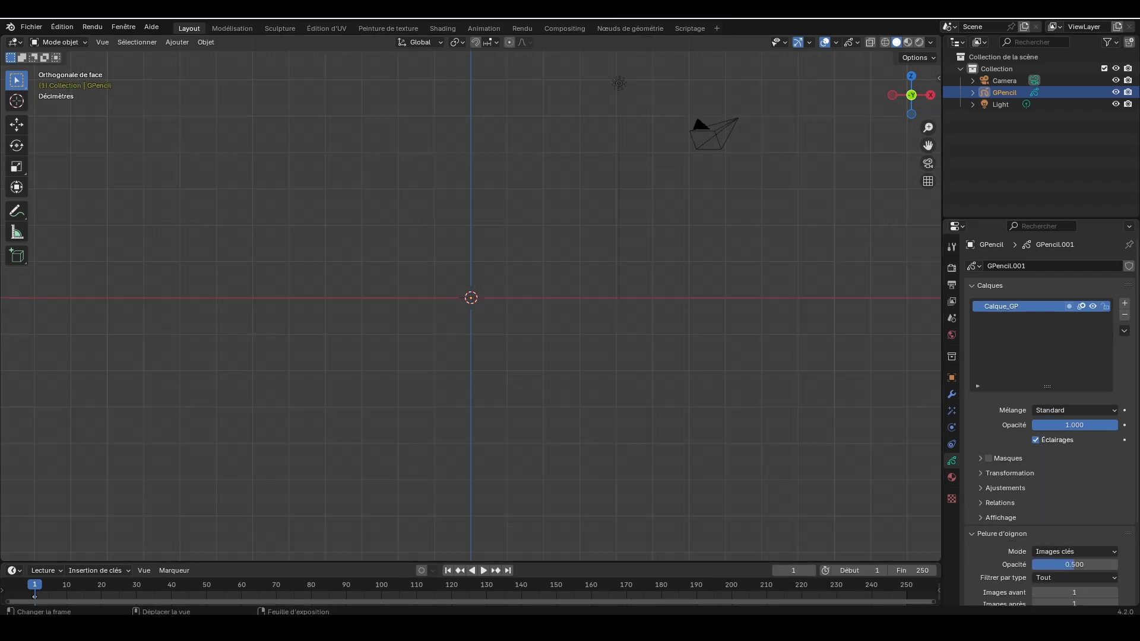
# In Blender 4.2, add three flat layers above Calque_GP and remove them again.
pyautogui.click(1124, 304)
pyautogui.click(1125, 303)
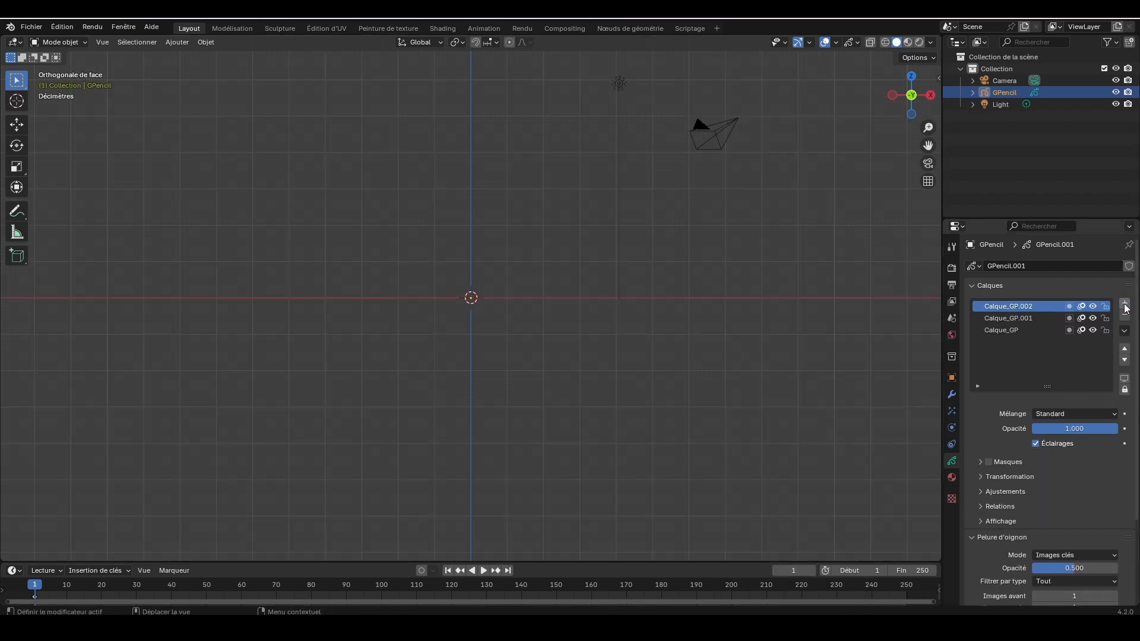
pyautogui.click(1124, 303)
pyautogui.click(1125, 315)
pyautogui.click(1125, 316)
pyautogui.click(1125, 315)
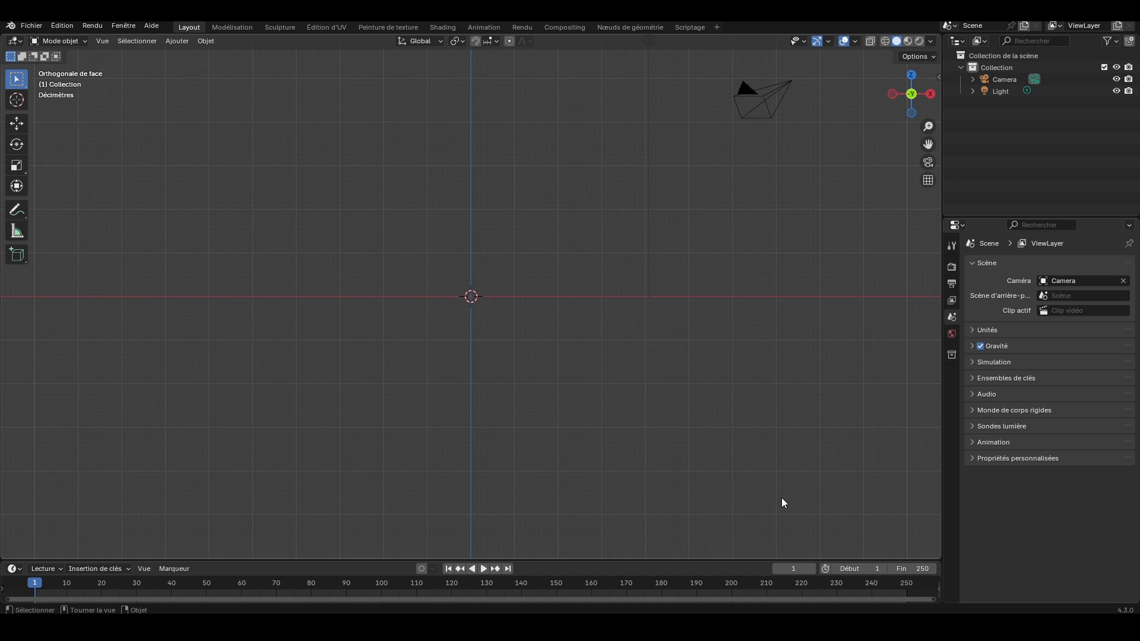
# In the fresh Blender 4.3 scene, add an empty (Vide) Grease Pencil object.
pyautogui.click(174, 41)
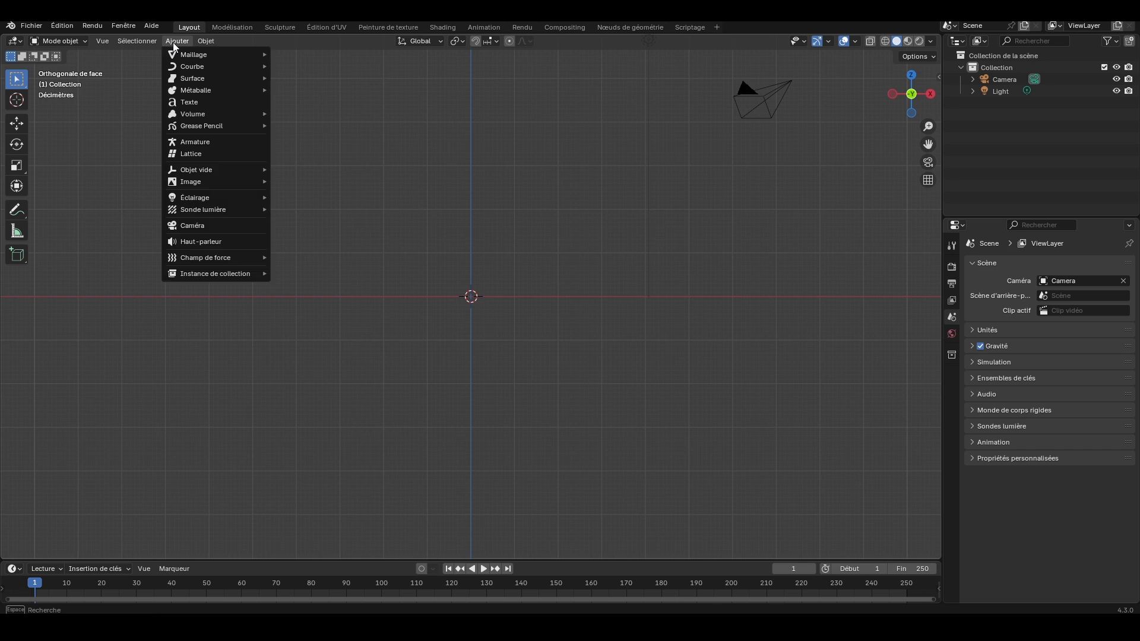
pyautogui.moveTo(245, 124)
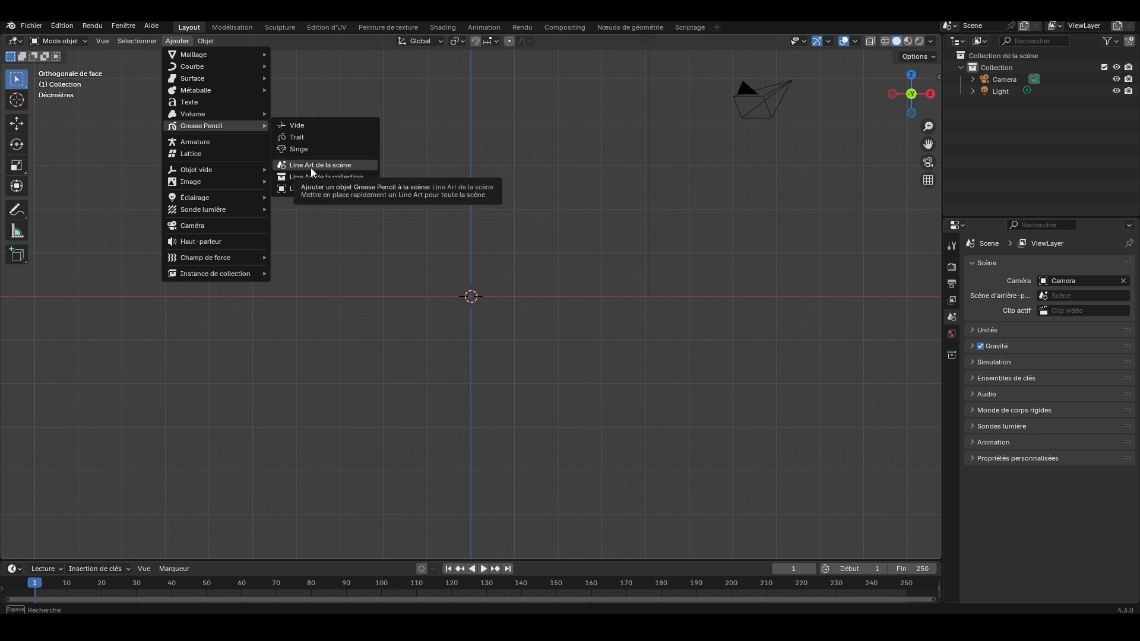
pyautogui.click(291, 126)
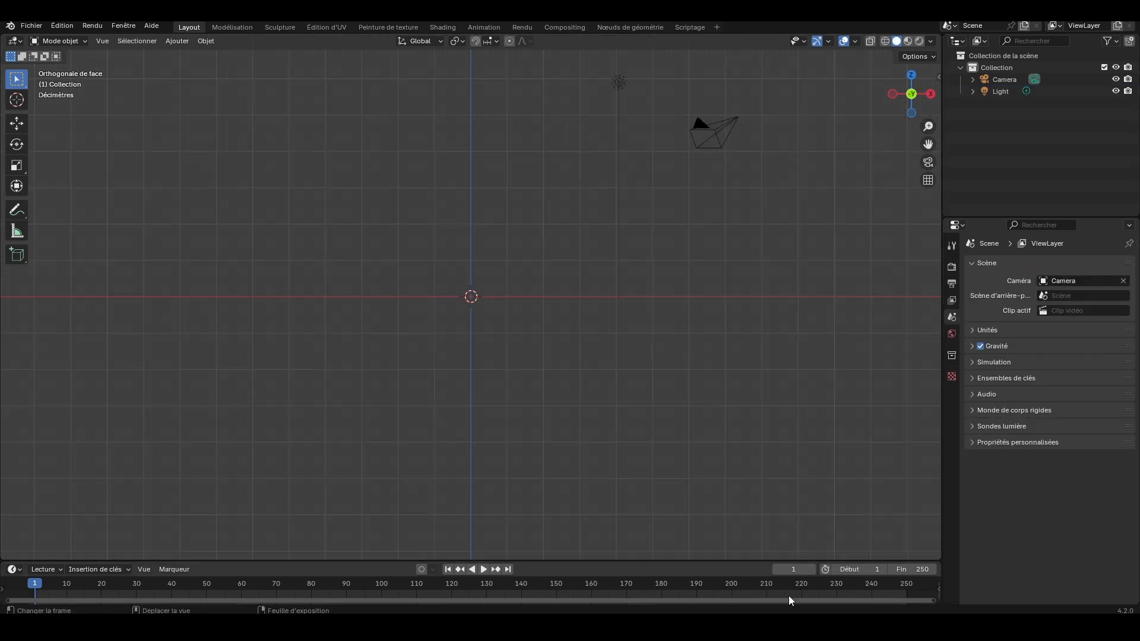
# In the fresh Blender 4.2 scene, add an empty (Vide) Grease Pencil object.
pyautogui.click(175, 41)
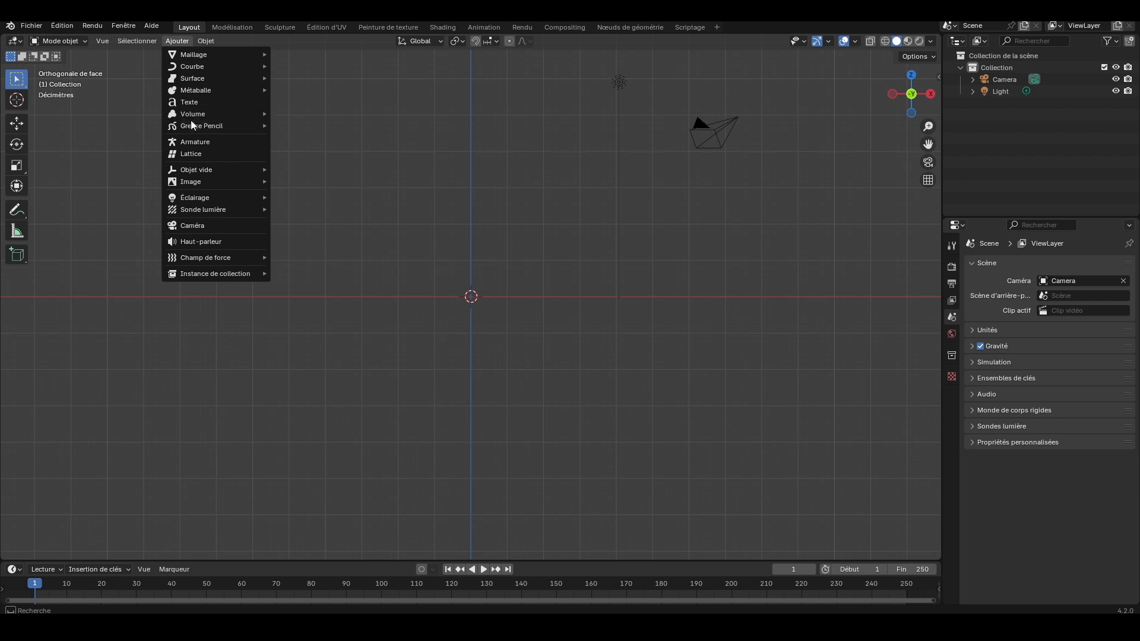
pyautogui.moveTo(206, 124)
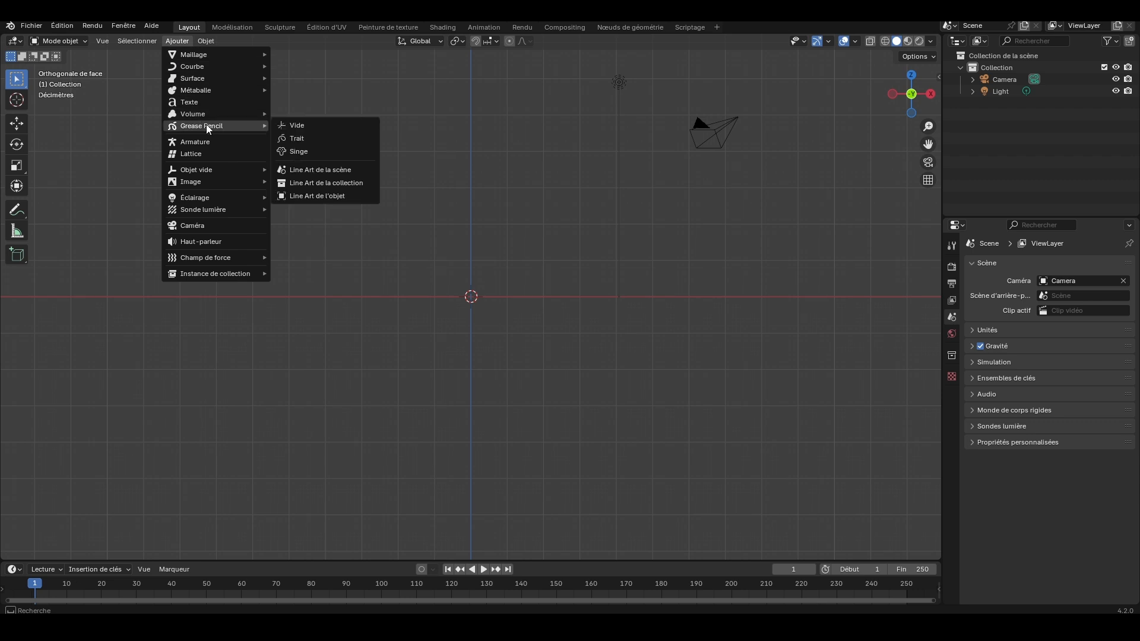
pyautogui.click(318, 125)
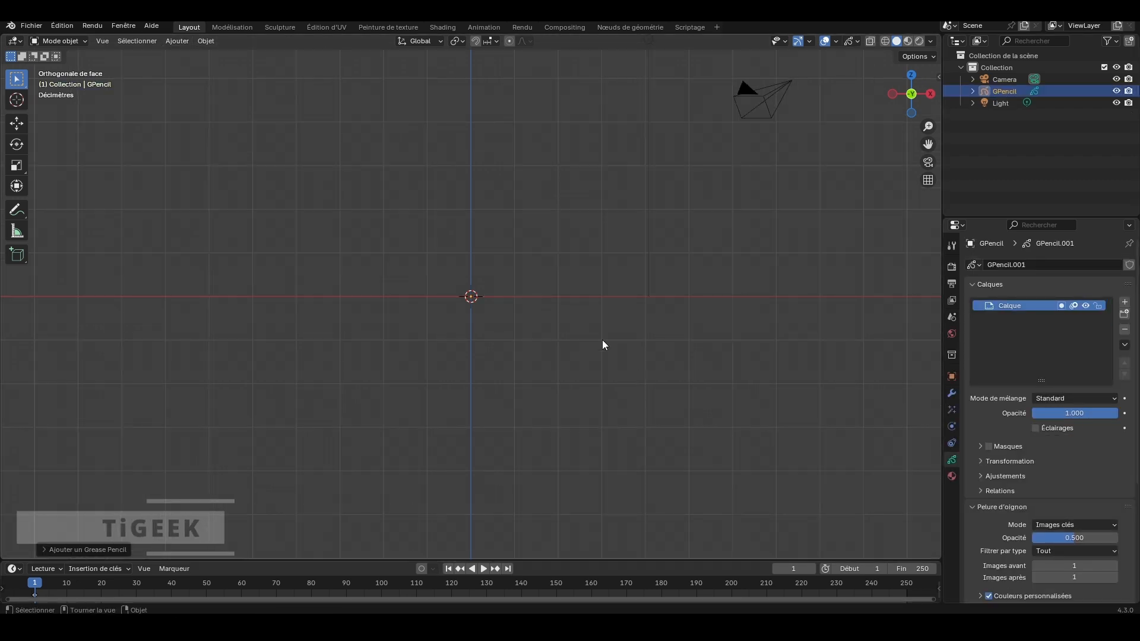
# Select the GPencil object in the Blender 4.3 outliner and switch to the Blender 4.2 window.
pyautogui.click(1010, 90)
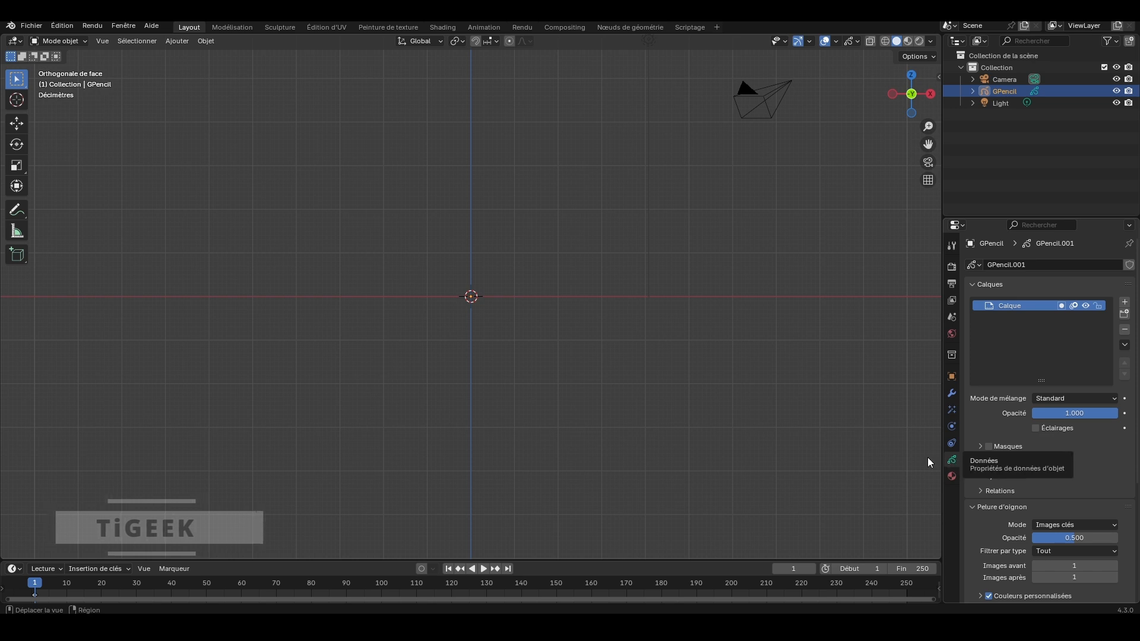
pyautogui.moveTo(793, 627)
pyautogui.click(793, 573)
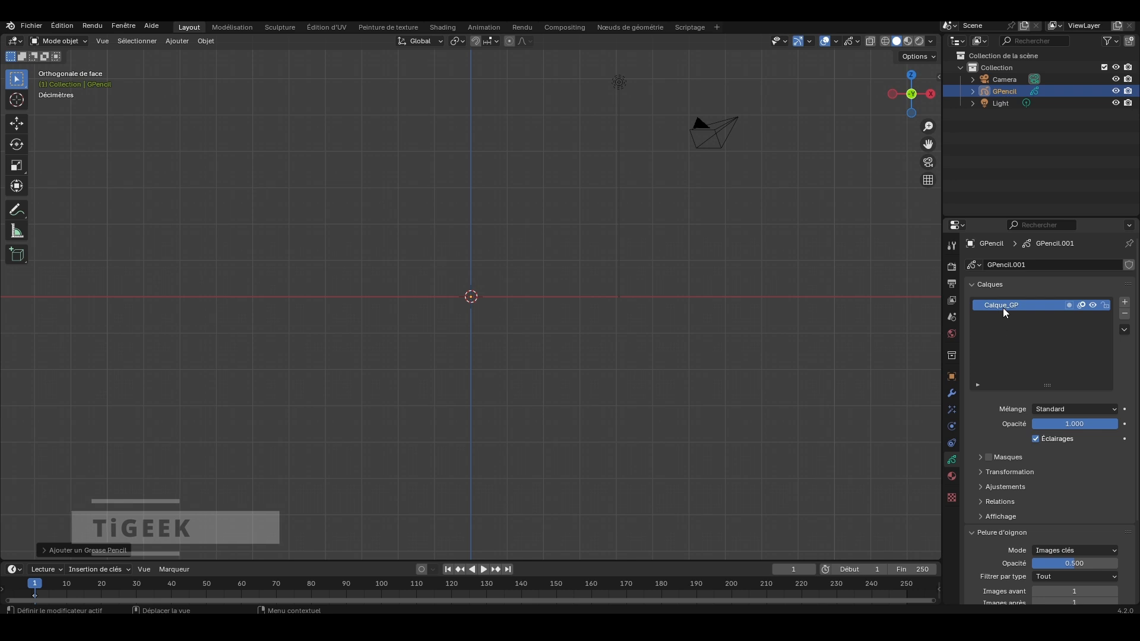
# Add three extra layers above Calque_GP and remove them again.
pyautogui.click(1124, 301)
pyautogui.click(1124, 301)
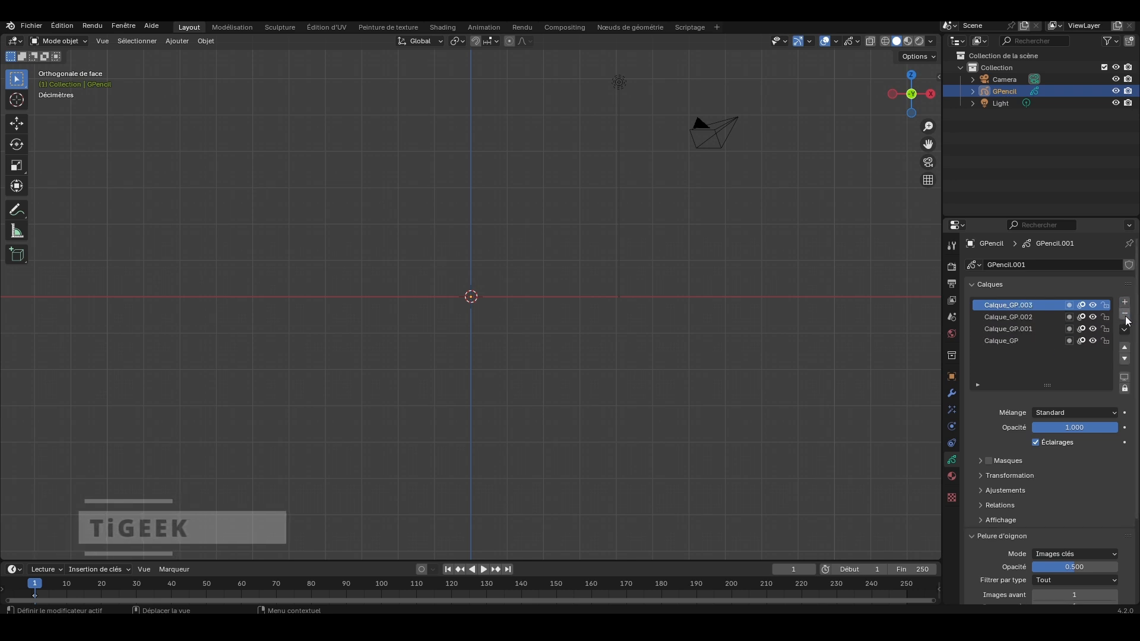
pyautogui.click(1124, 313)
pyautogui.click(1125, 313)
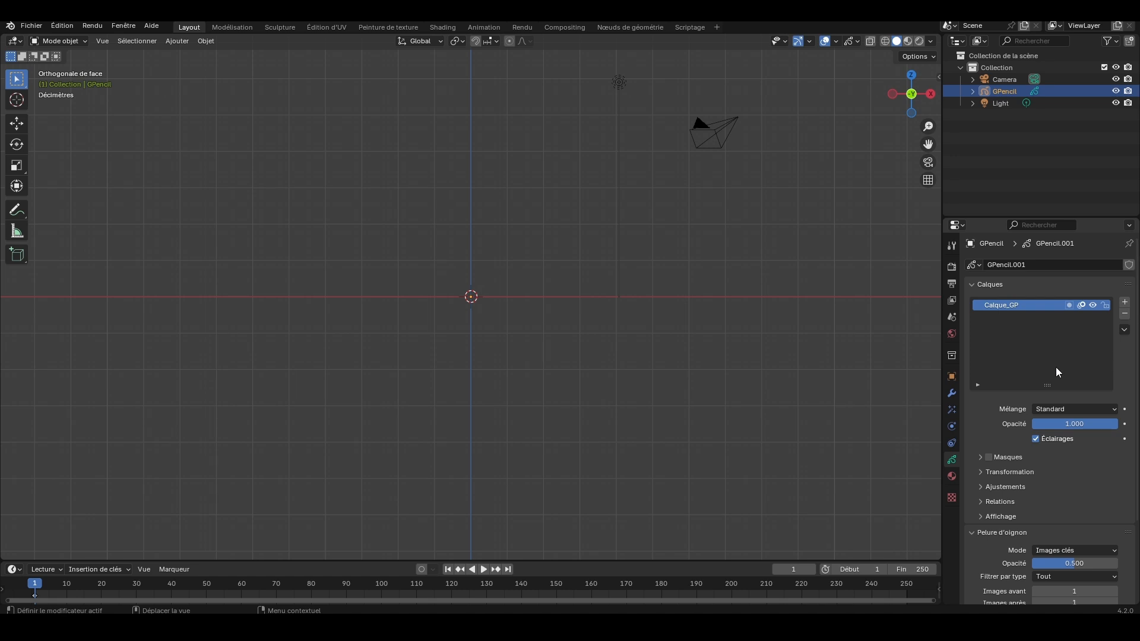
# Switch to Blender 4.3, add extra layers above Calque and remove them again.
pyautogui.click(768, 627)
pyautogui.click(1124, 303)
pyautogui.click(1124, 304)
pyautogui.click(1124, 329)
pyautogui.click(1124, 330)
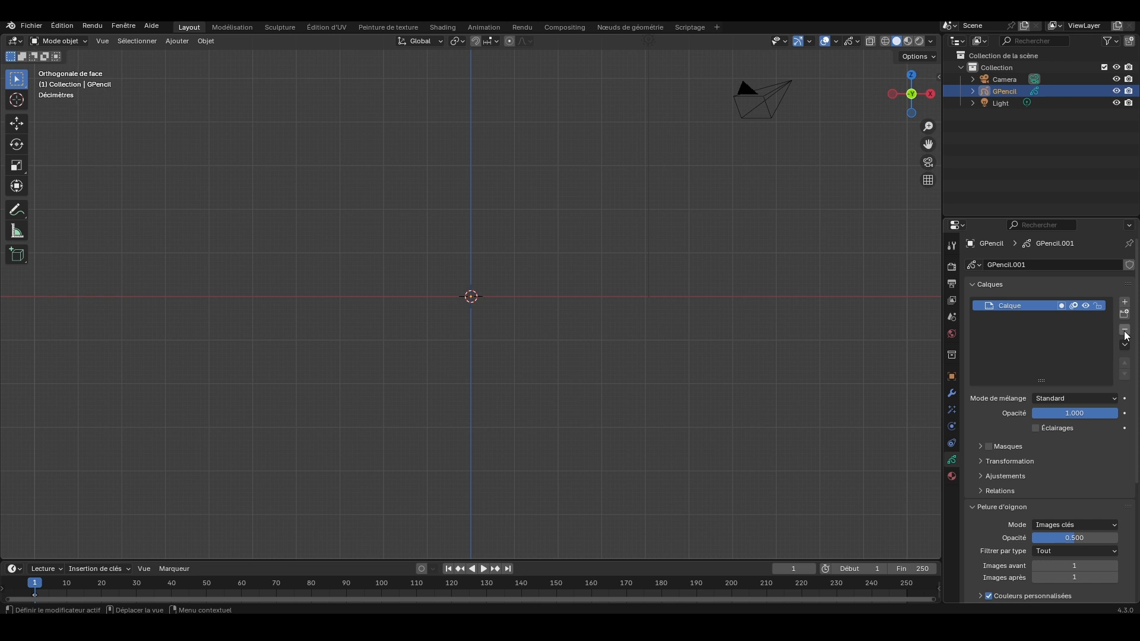
# Compare the GPencil layer list controls between the Blender 4.2 and 4.3 windows.
pyautogui.click(768, 627)
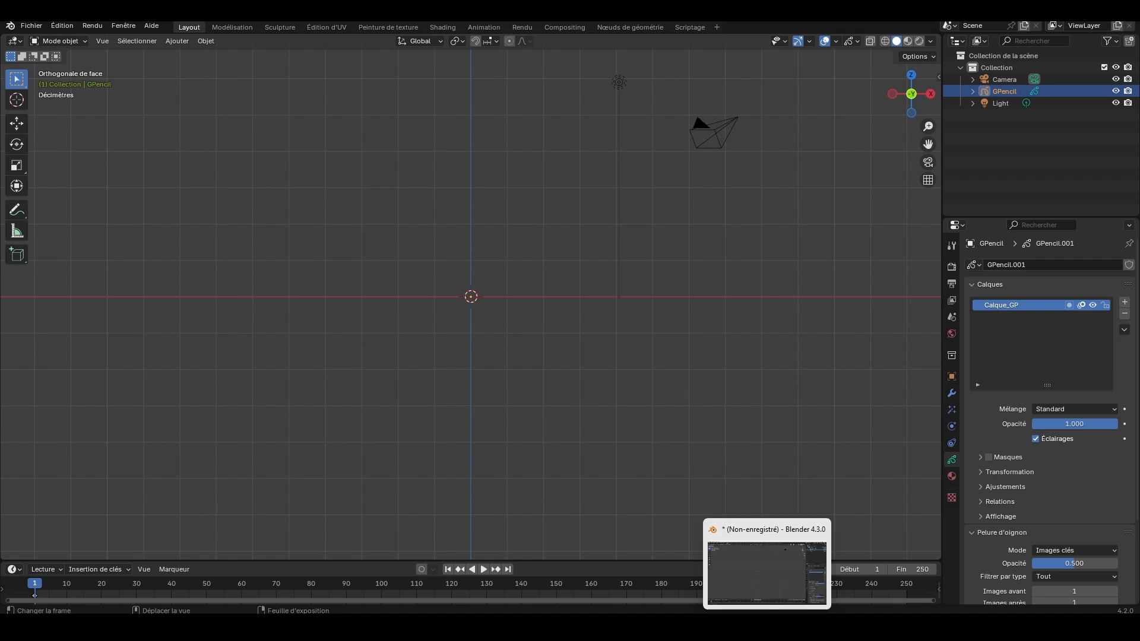
pyautogui.click(768, 627)
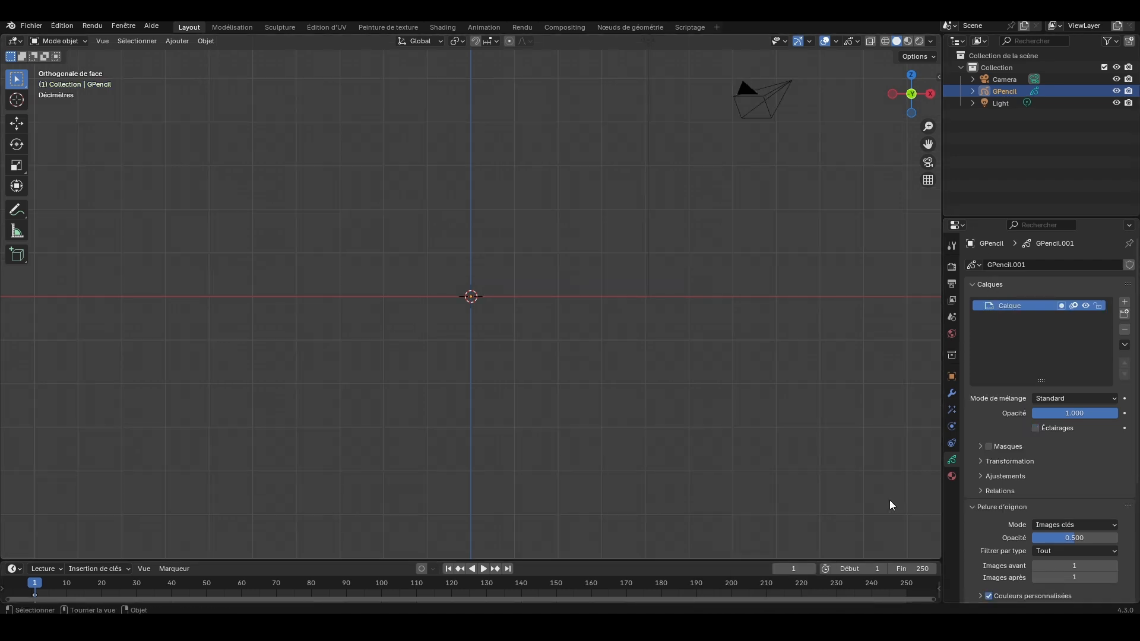
pyautogui.click(768, 627)
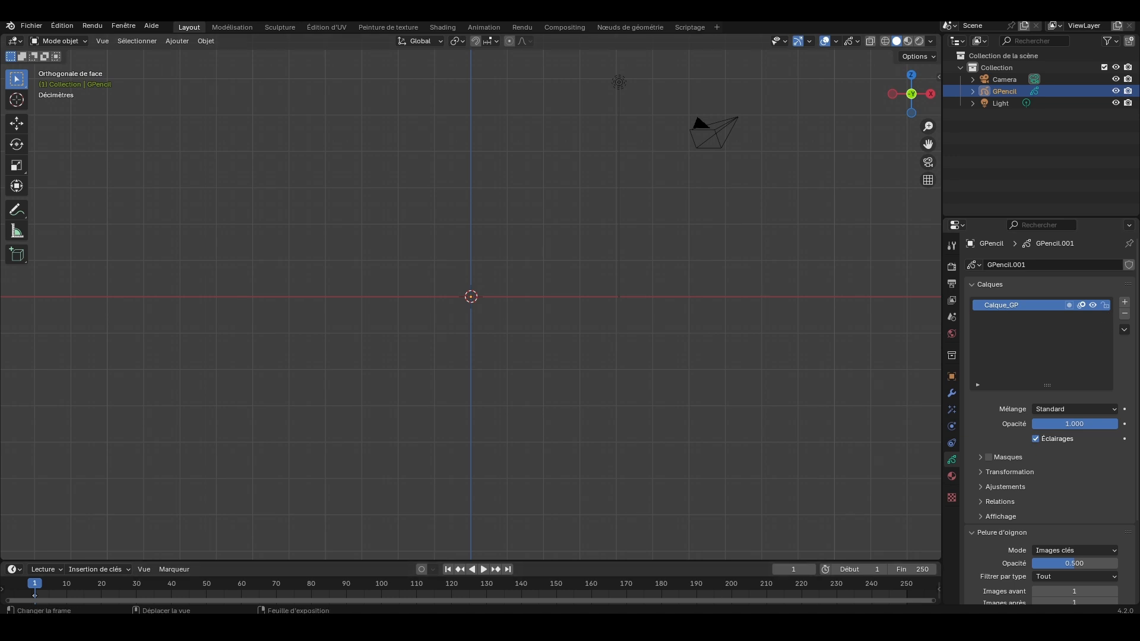
pyautogui.click(772, 626)
# Toggle the Calque layer's mask, visibility and lock settings on and off.
pyautogui.click(1061, 303)
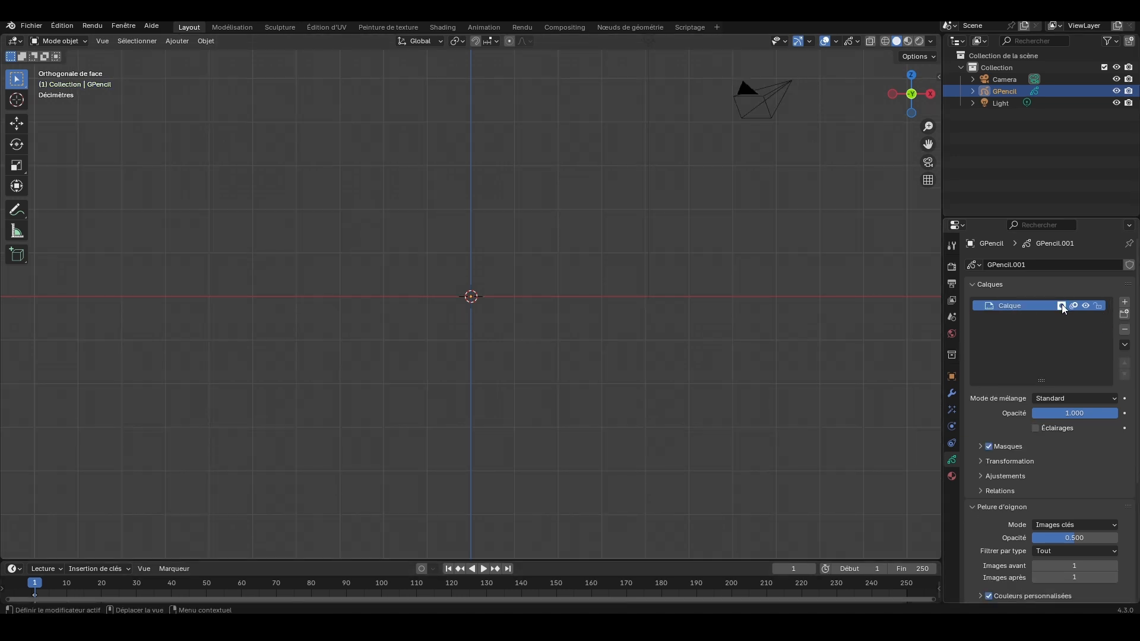
pyautogui.click(1061, 304)
pyautogui.click(1061, 304)
pyautogui.click(1061, 304)
pyautogui.click(1084, 306)
pyautogui.click(1085, 306)
pyautogui.click(1098, 306)
pyautogui.click(1097, 306)
# Add a layer group to GPencil and nest the Calque layer inside Groupe.
pyautogui.click(1123, 315)
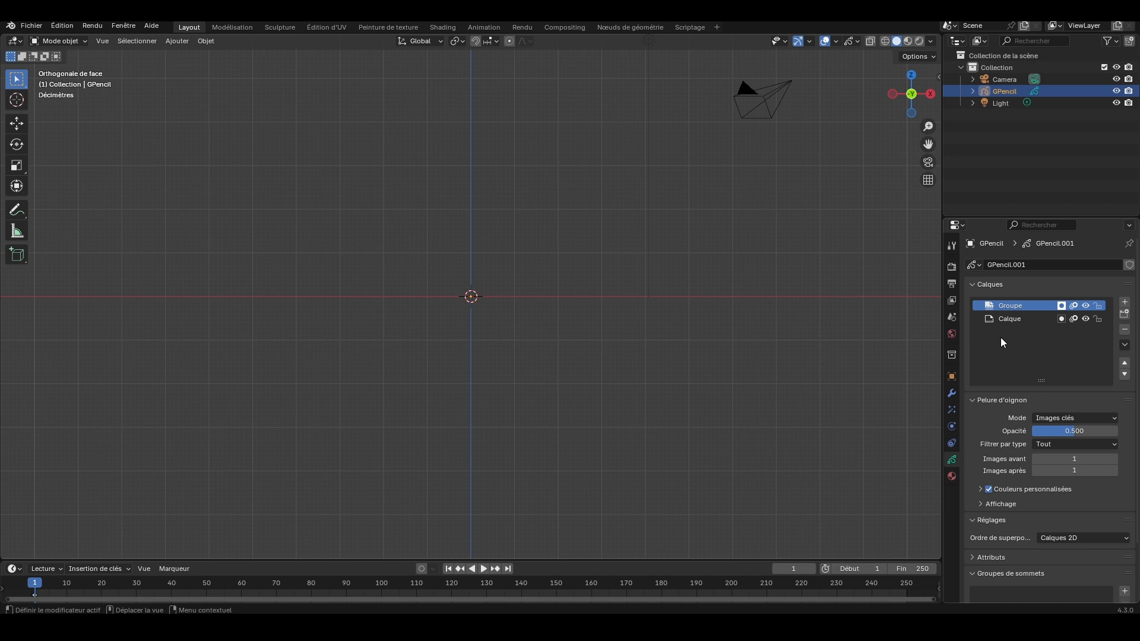
pyautogui.click(1012, 318)
pyautogui.moveTo(1005, 322)
pyautogui.mouseDown()
pyautogui.moveTo(1018, 318)
pyautogui.moveTo(1014, 302)
pyautogui.moveTo(1013, 317)
pyautogui.mouseUp()
pyautogui.click(1013, 319)
# Inspect Groupe and its nested Calque layer by collapsing and expanding the group, and switch to the Blender 4.2 window.
pyautogui.click(1008, 307)
pyautogui.click(1014, 319)
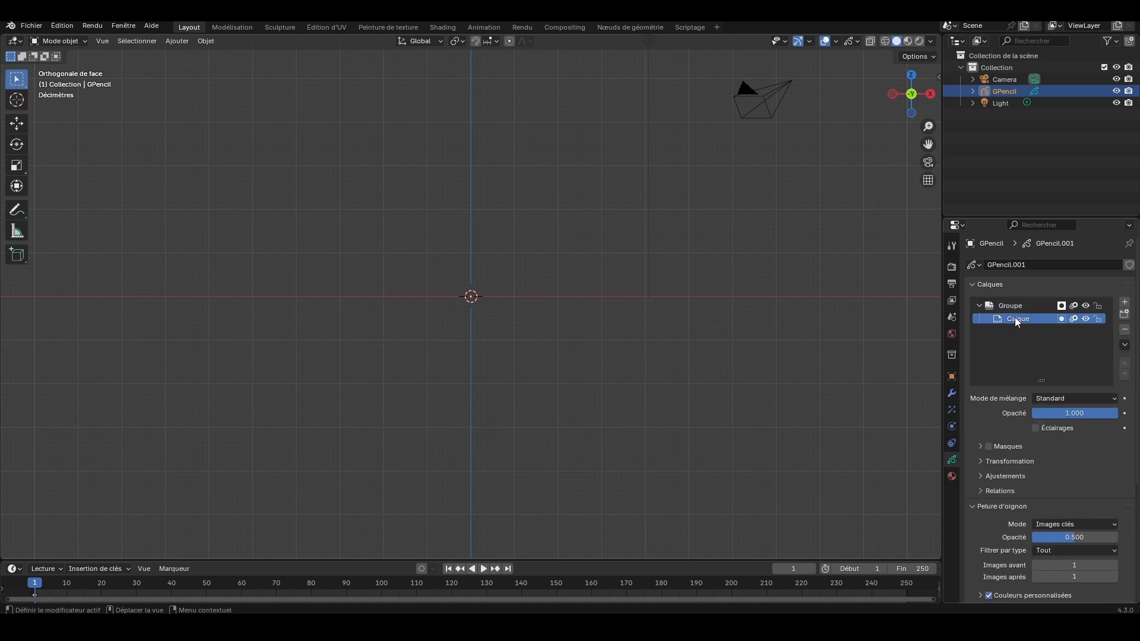
pyautogui.click(1009, 304)
pyautogui.click(978, 305)
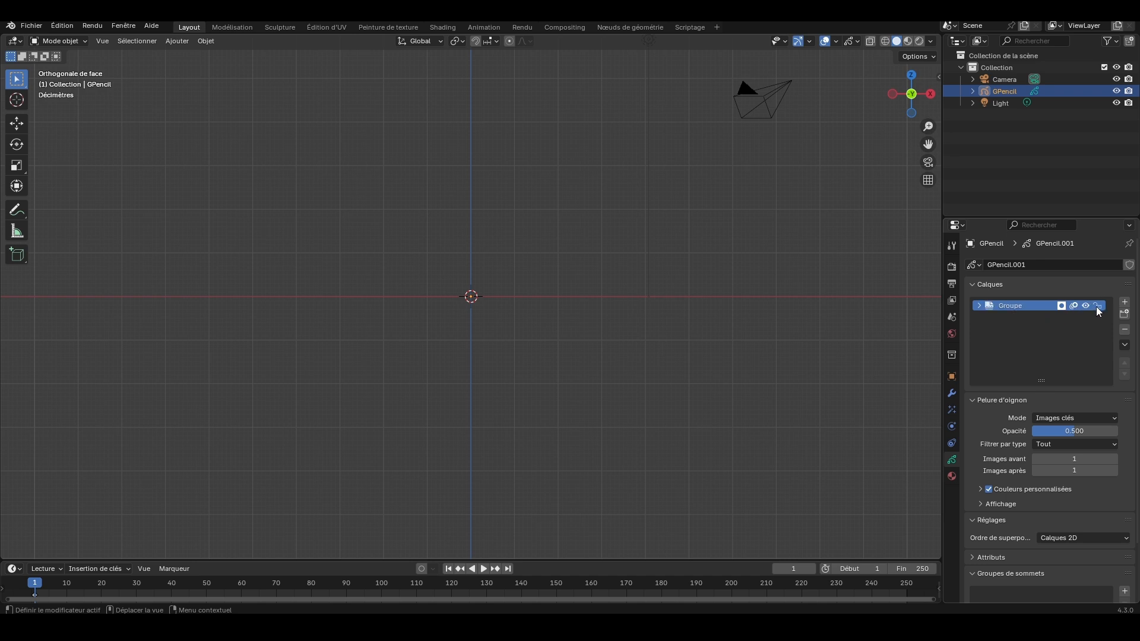
pyautogui.click(978, 306)
pyautogui.click(793, 627)
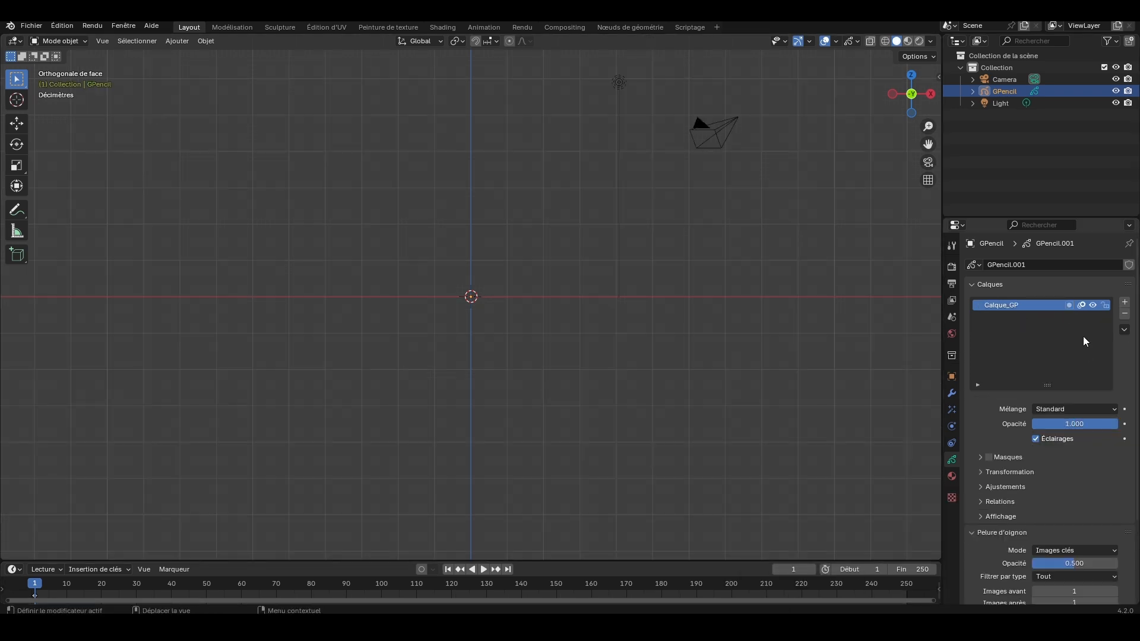
# Add three extra layers above Calque_GP in the 4.2 GPencil object and remove them again.
pyautogui.click(1124, 301)
pyautogui.click(1124, 301)
pyautogui.click(1124, 302)
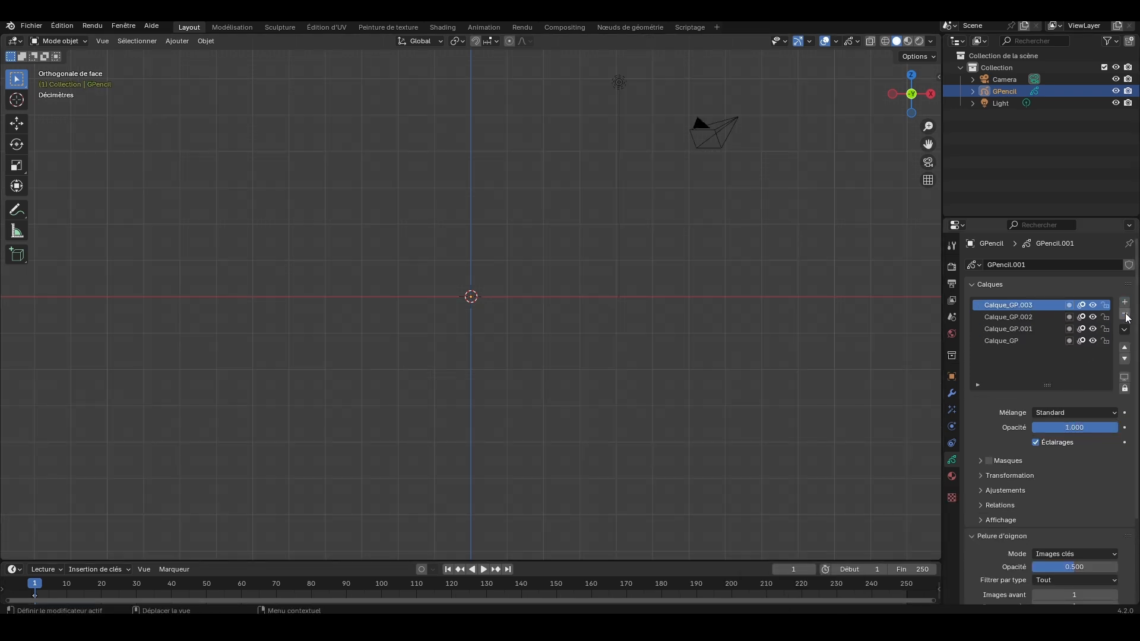
pyautogui.click(1124, 314)
pyautogui.click(1124, 314)
pyautogui.click(1124, 313)
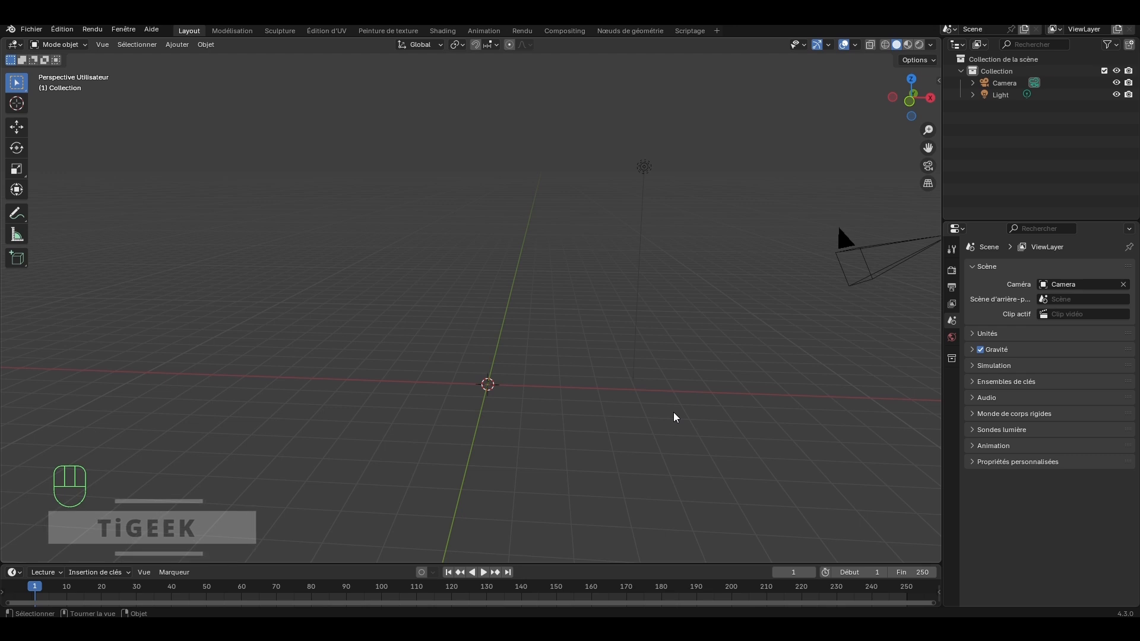
# Switch the new 4.3 scene to the front view and add an empty (Vide) Grease Pencil object.
pyautogui.press('KP_1')
pyautogui.scroll(1, 673, 418)
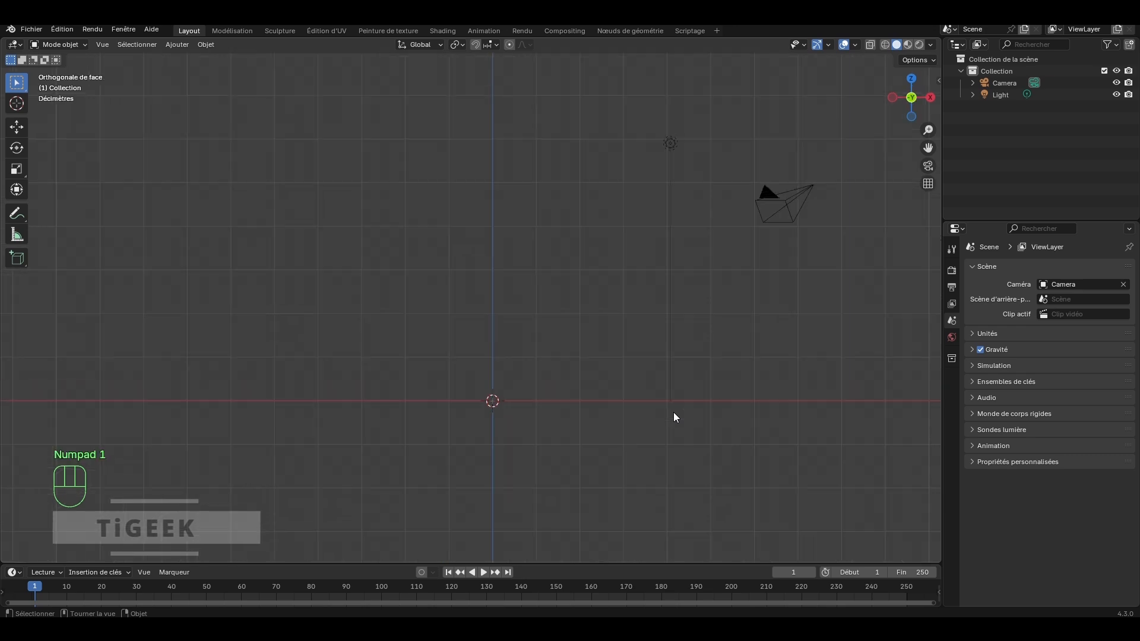
pyautogui.keyDown('shift'); pyautogui.moveTo(694, 417); pyautogui.dragTo(622, 408, button='middle'); pyautogui.keyUp('shift')
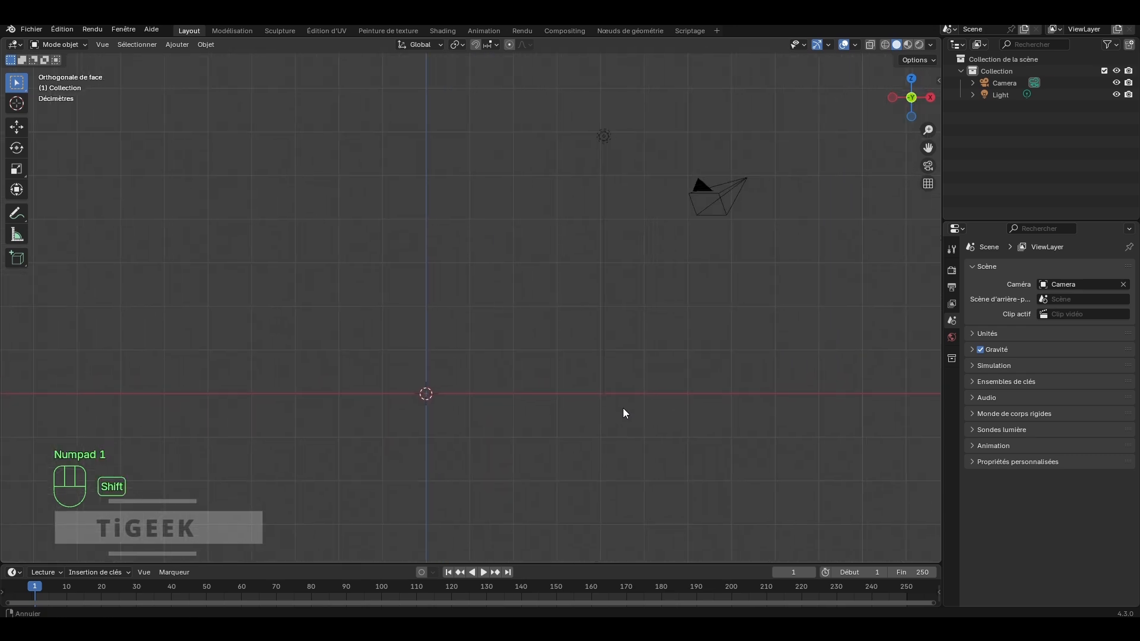
pyautogui.click(177, 44)
pyautogui.moveTo(201, 127)
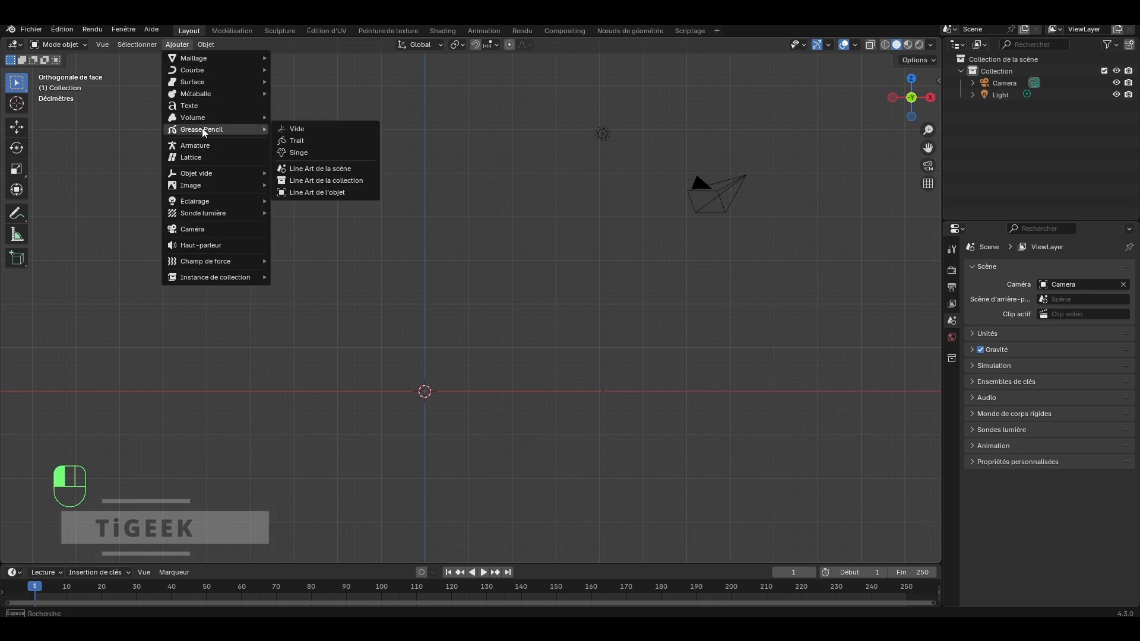
pyautogui.click(304, 129)
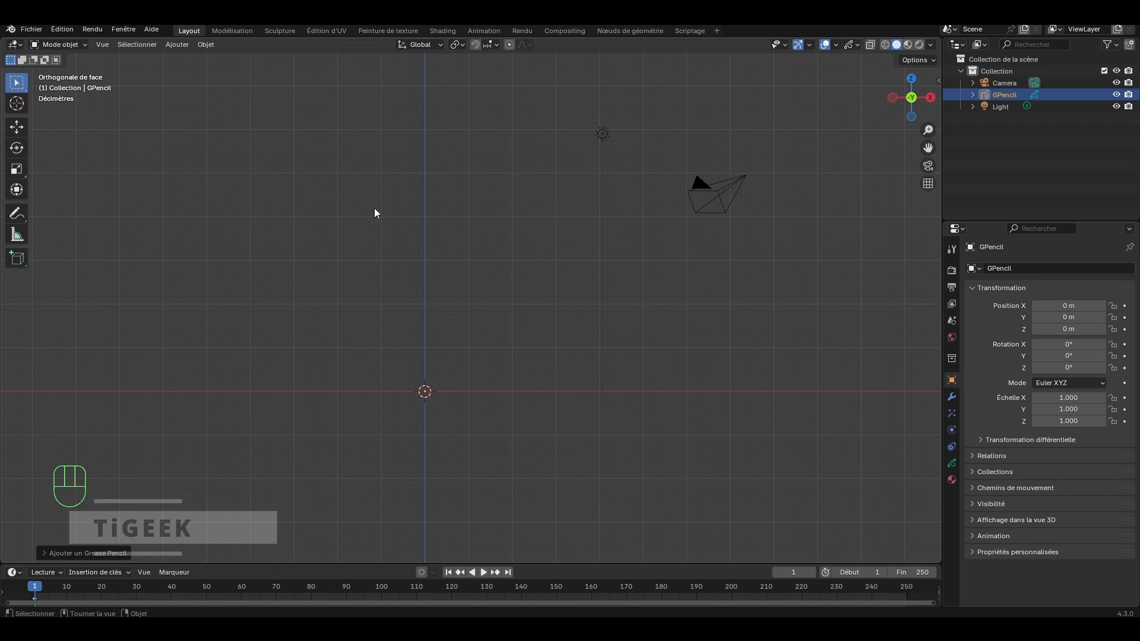
pyautogui.click(177, 45)
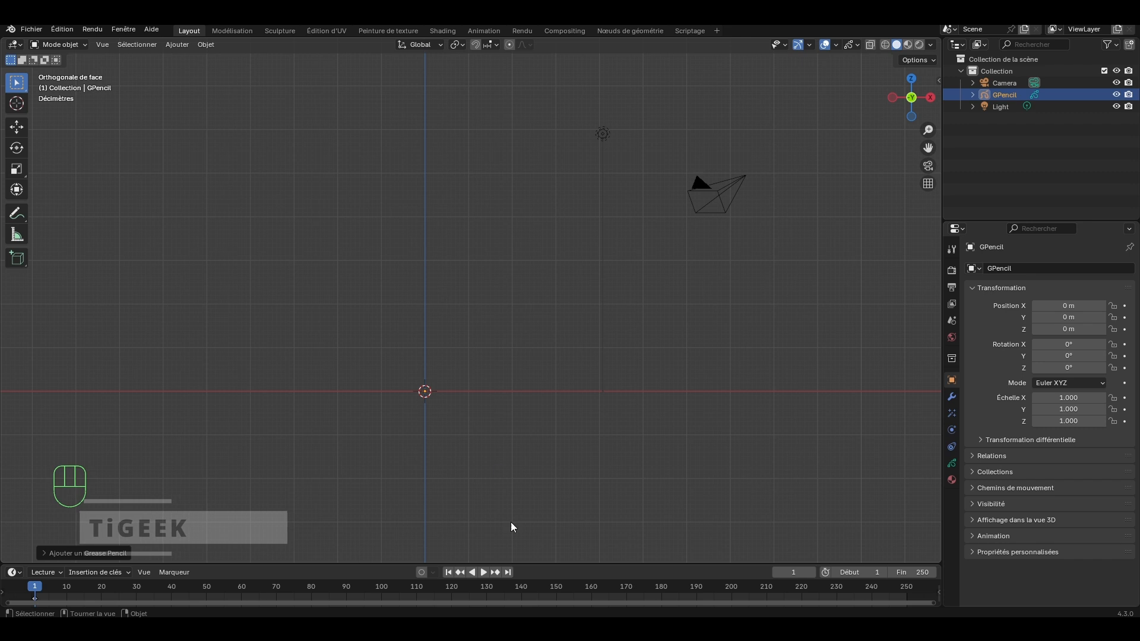
# Enlarge the timeline area and change it to the geometry node editor.
pyautogui.moveTo(545, 562); pyautogui.dragTo(561, 477)
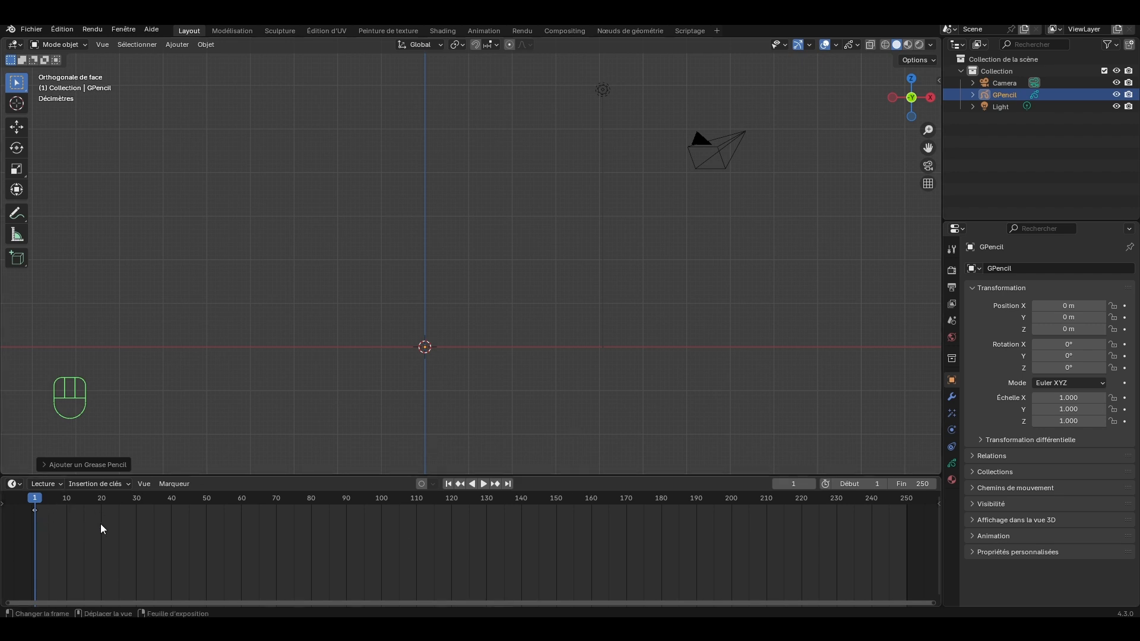
pyautogui.click(13, 484)
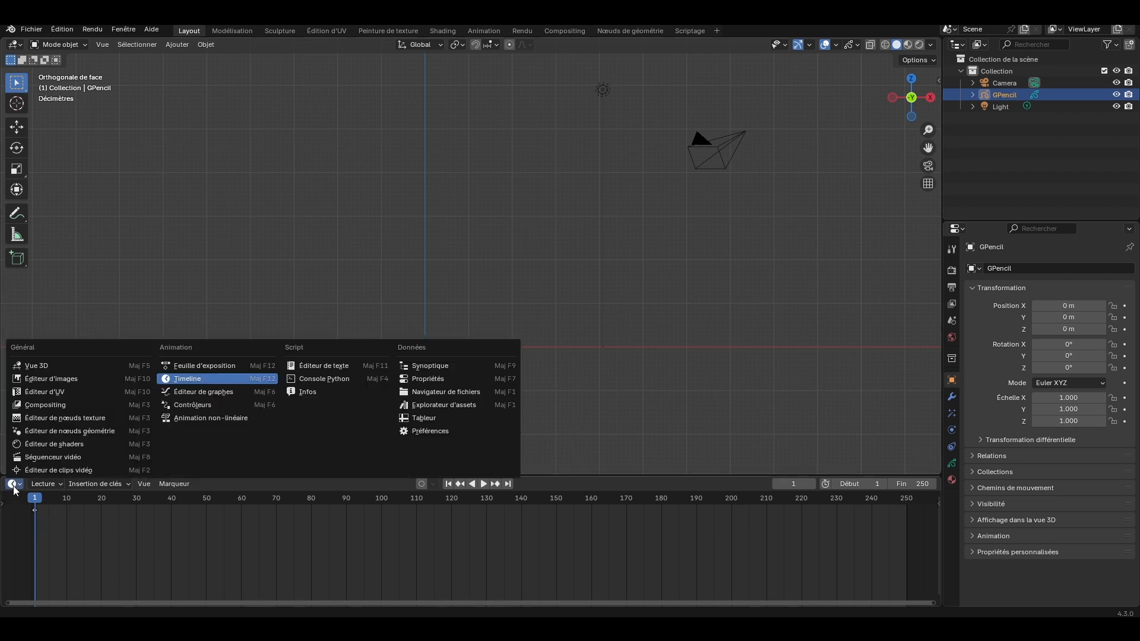
pyautogui.click(99, 432)
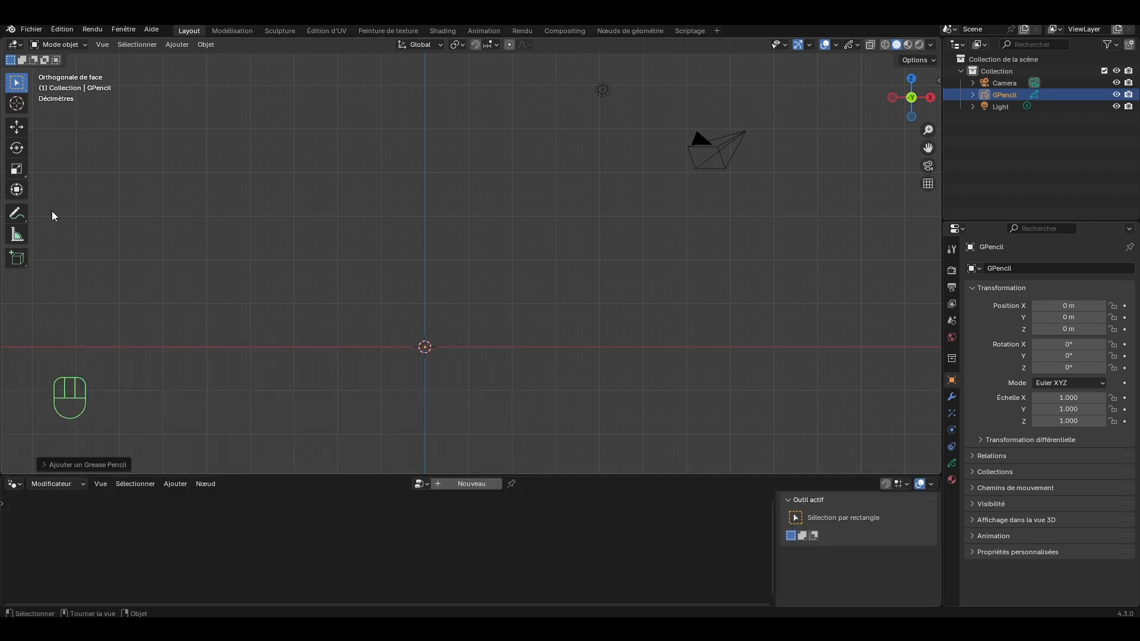
# Examine the language and translation settings in the Interface preferences, and close the preferences.
pyautogui.click(30, 29)
pyautogui.moveTo(55, 30)
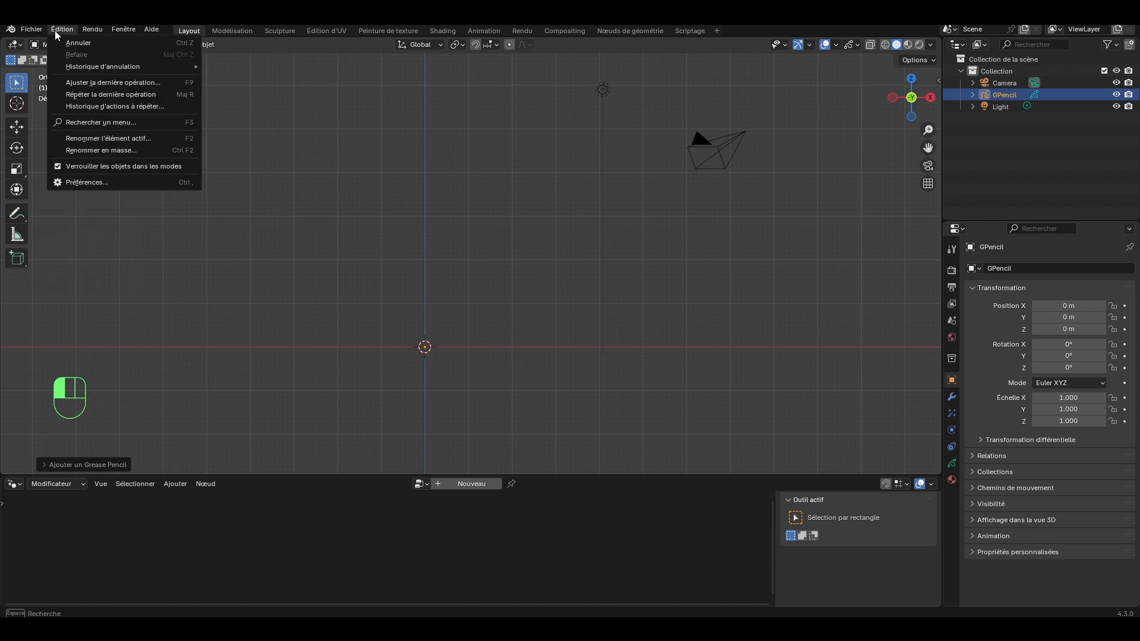
pyautogui.click(104, 182)
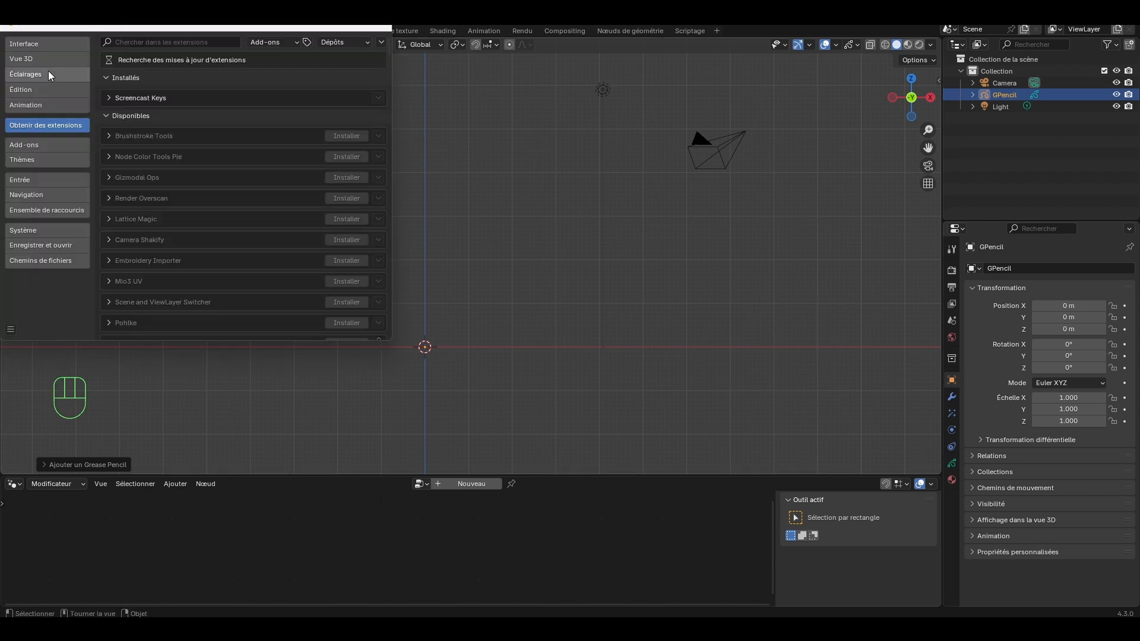
pyautogui.click(41, 44)
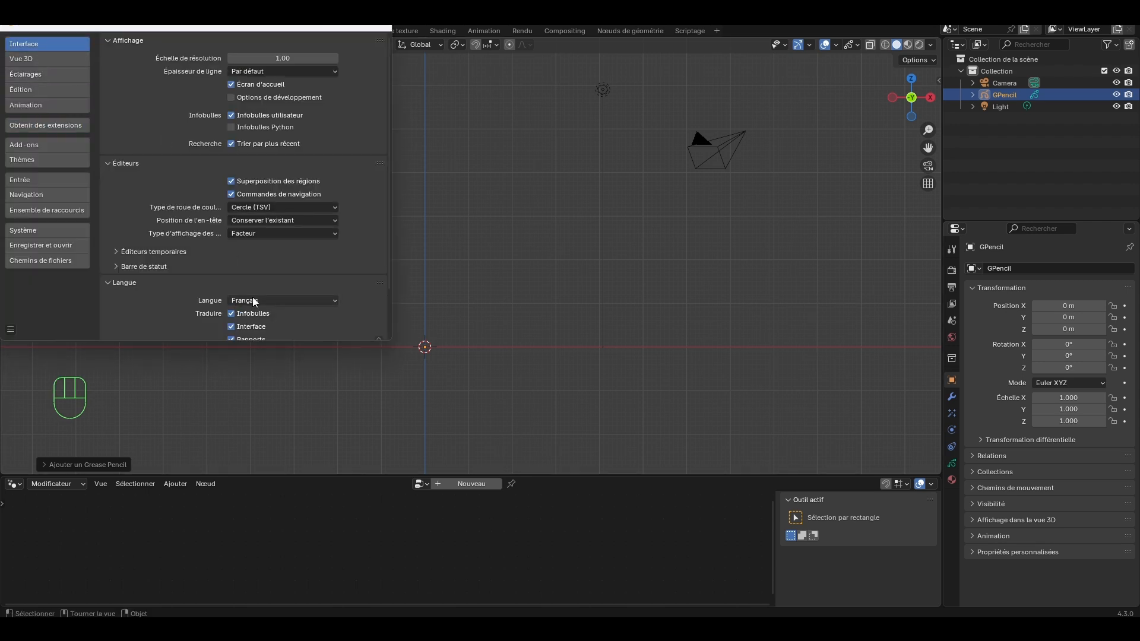
pyautogui.scroll(-1, 252, 296)
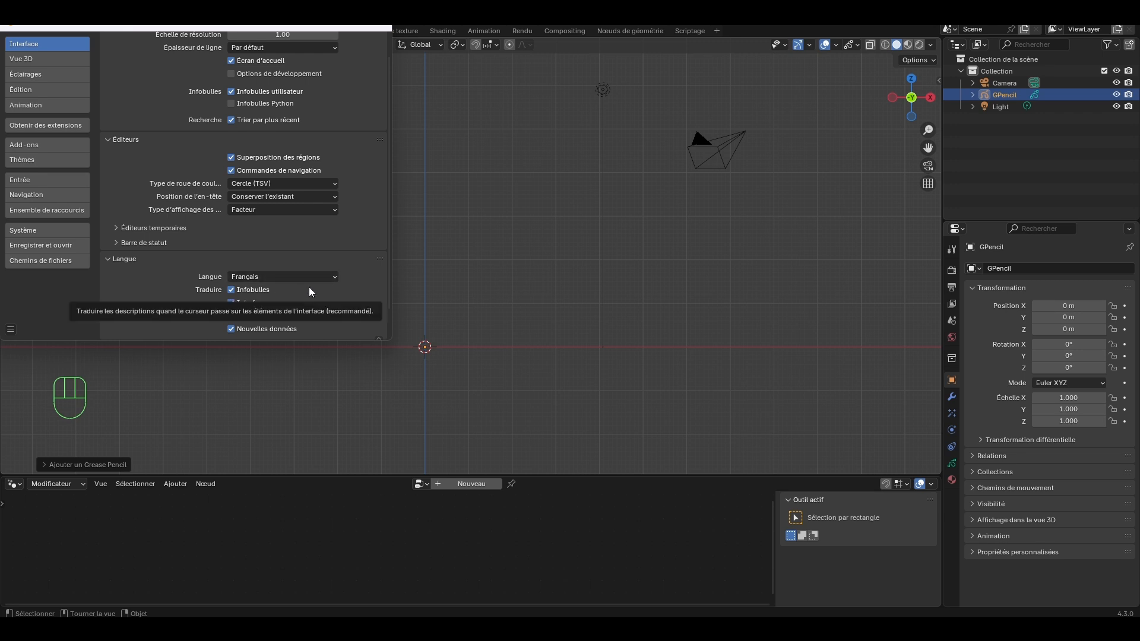
pyautogui.click(383, 26)
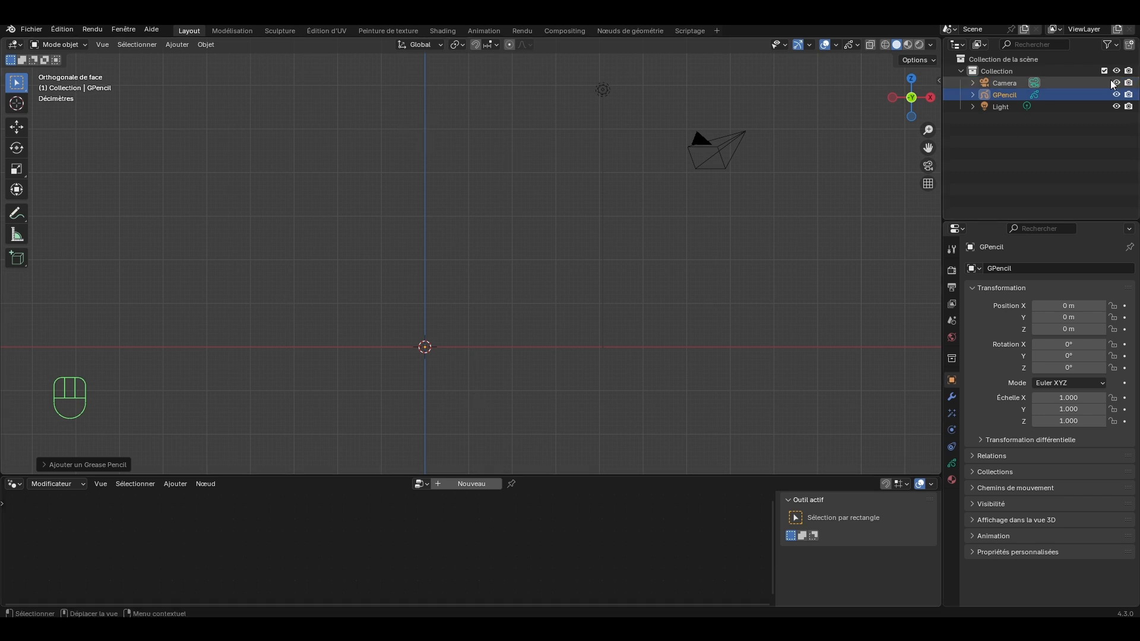
# Put the GPencil object in Draw mode and draw one long wavy stroke above the origin.
pyautogui.click(1007, 94)
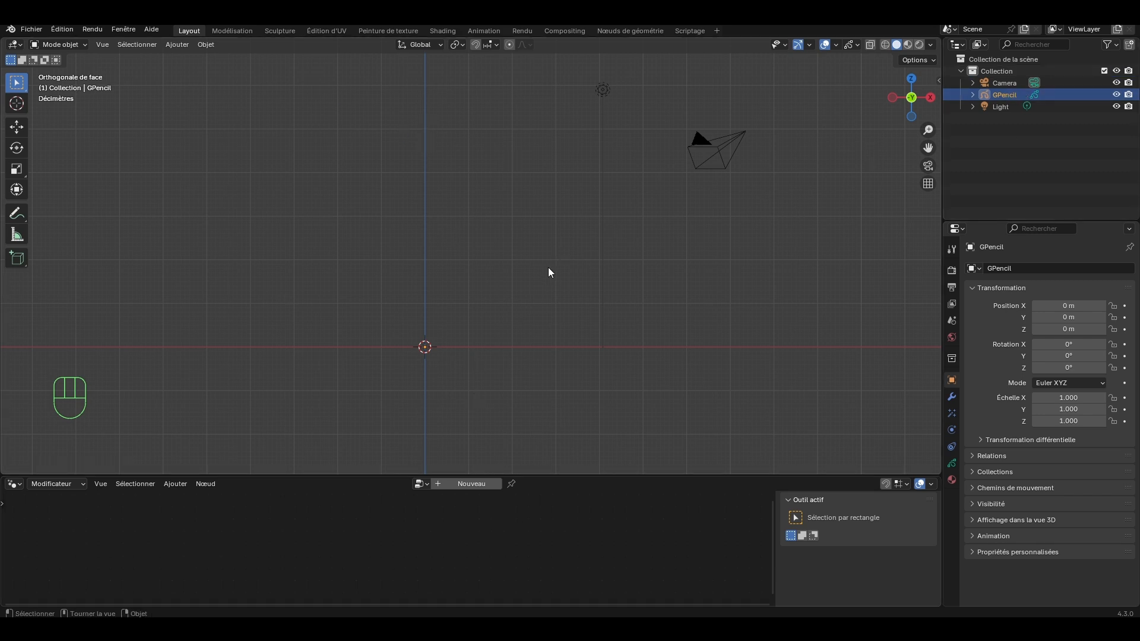
pyautogui.click(62, 47)
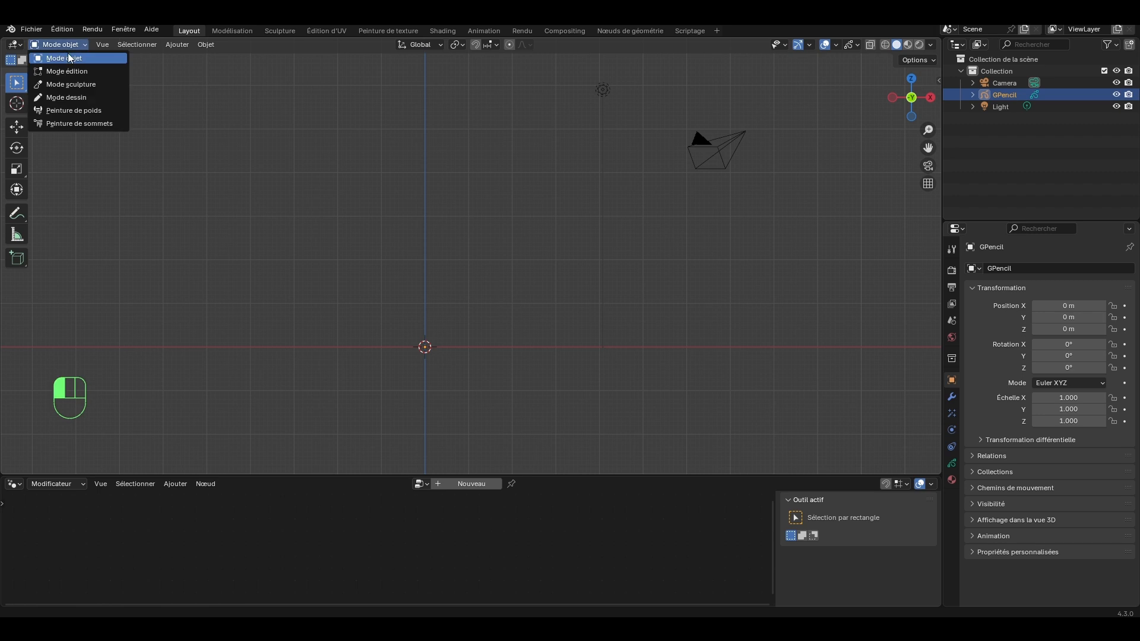
pyautogui.click(72, 98)
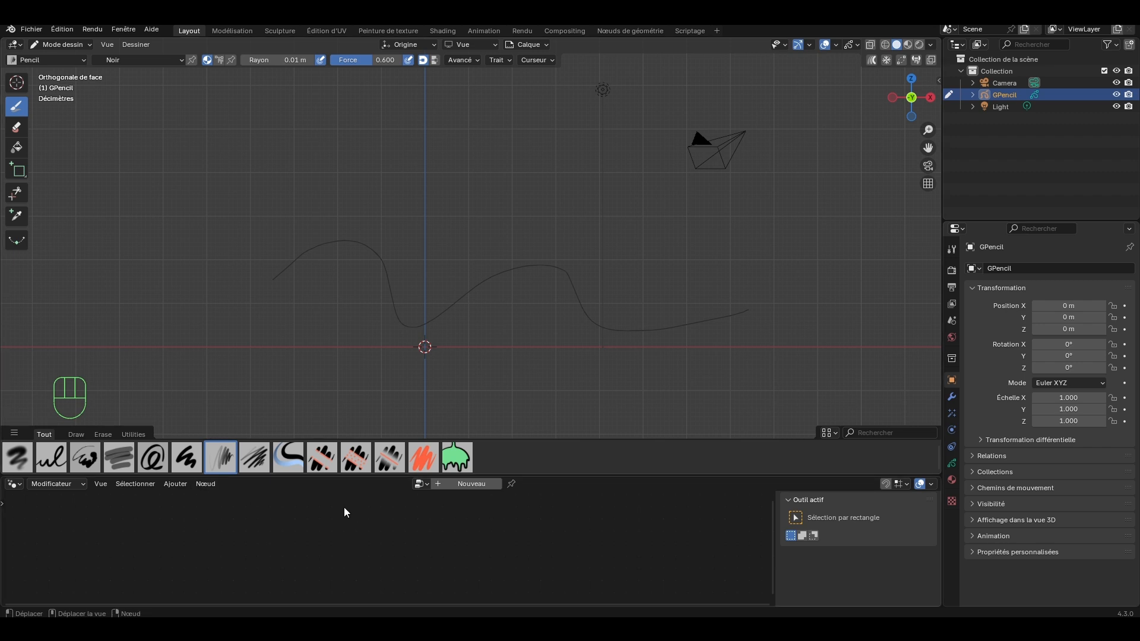
# Create a new geometry node tree on the GPencil object.
pyautogui.click(15, 484)
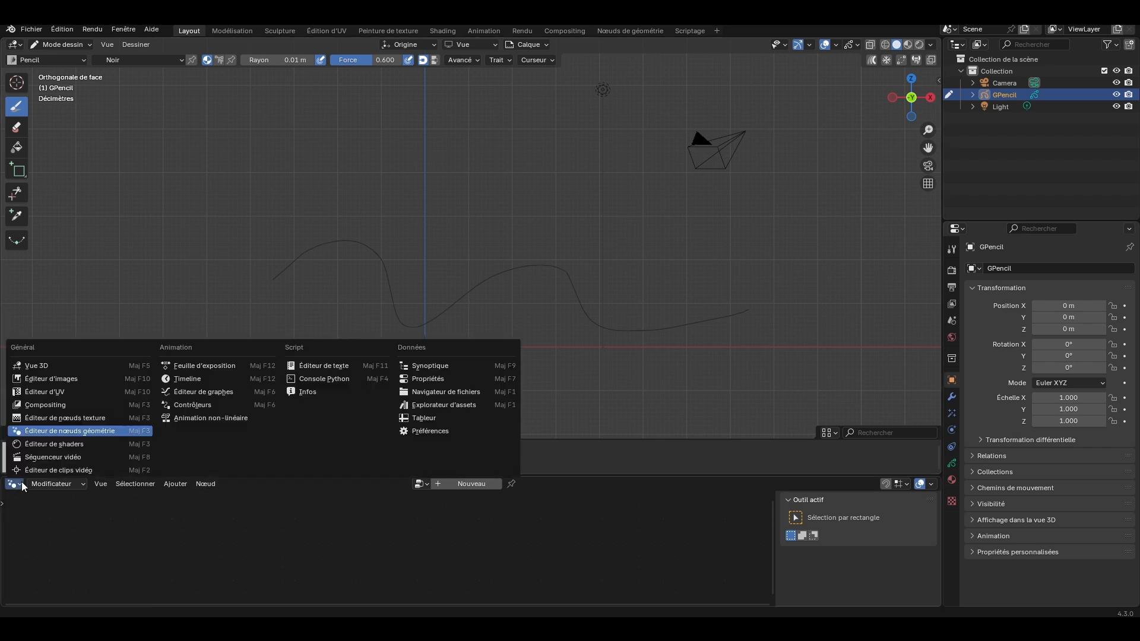
pyautogui.click(75, 429)
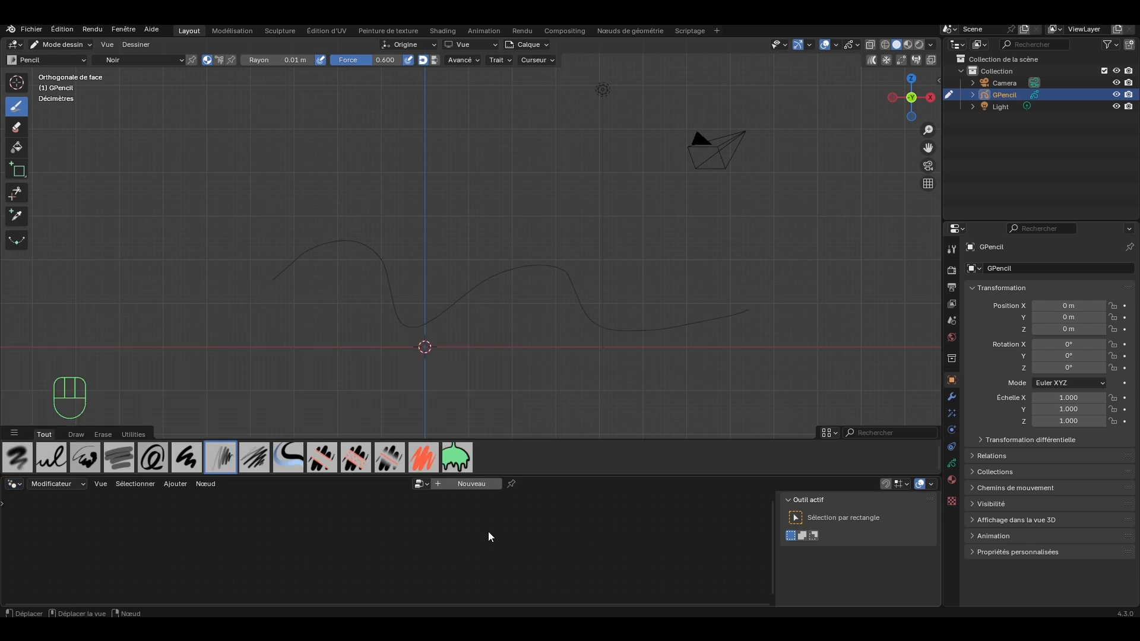
pyautogui.click(445, 482)
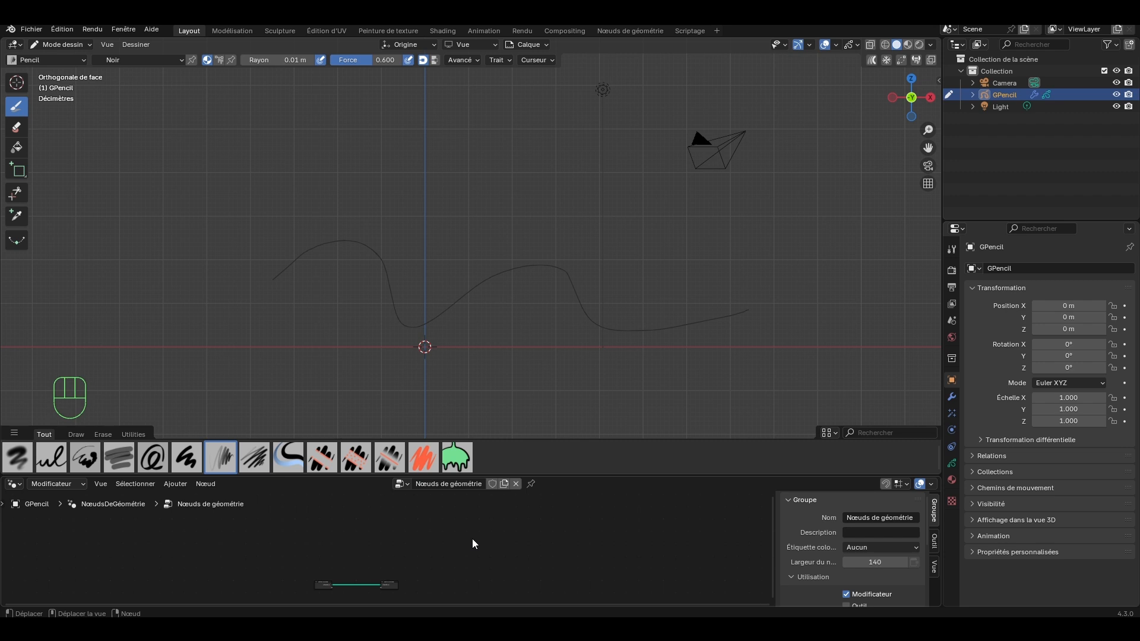
# Move the Entrée du groupe and Sortie du groupe nodes apart to make room between them.
pyautogui.moveTo(445, 581); pyautogui.dragTo(499, 511, button='middle')
pyautogui.scroll(1, 473, 535)
pyautogui.scroll(5, 473, 536)
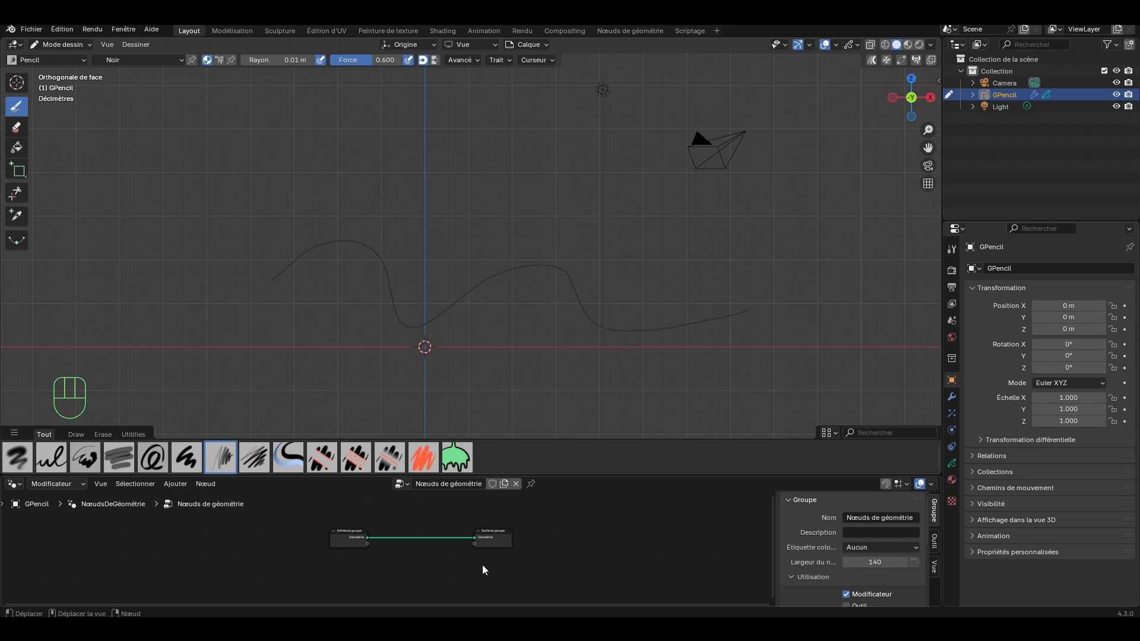
pyautogui.scroll(1, 482, 565)
pyautogui.moveTo(482, 565); pyautogui.dragTo(453, 583, button='middle')
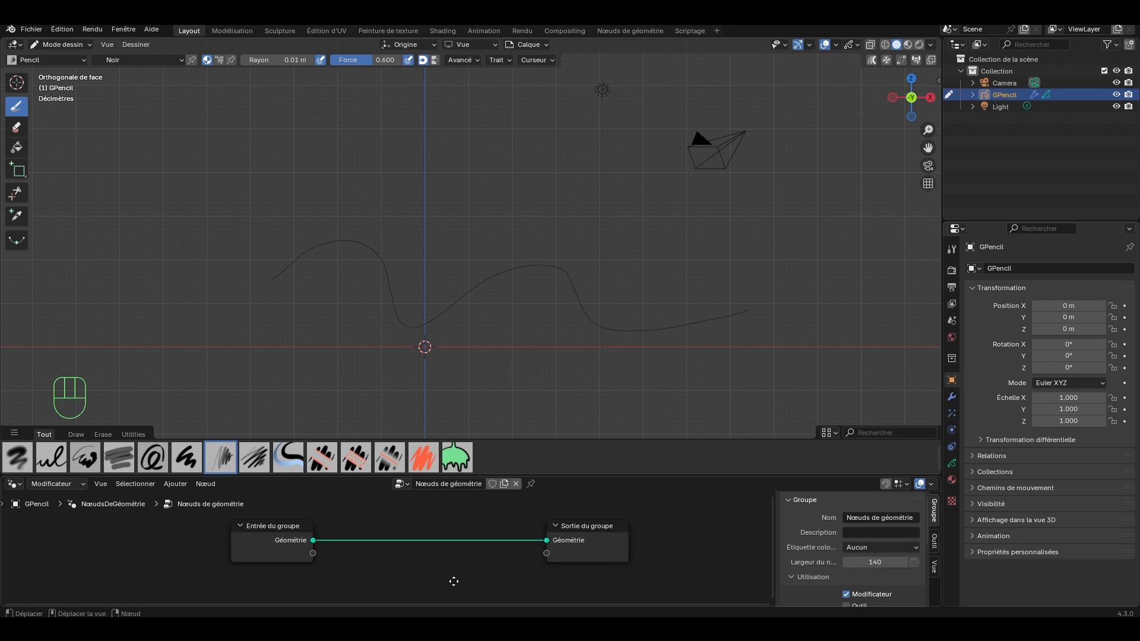
pyautogui.click(265, 528)
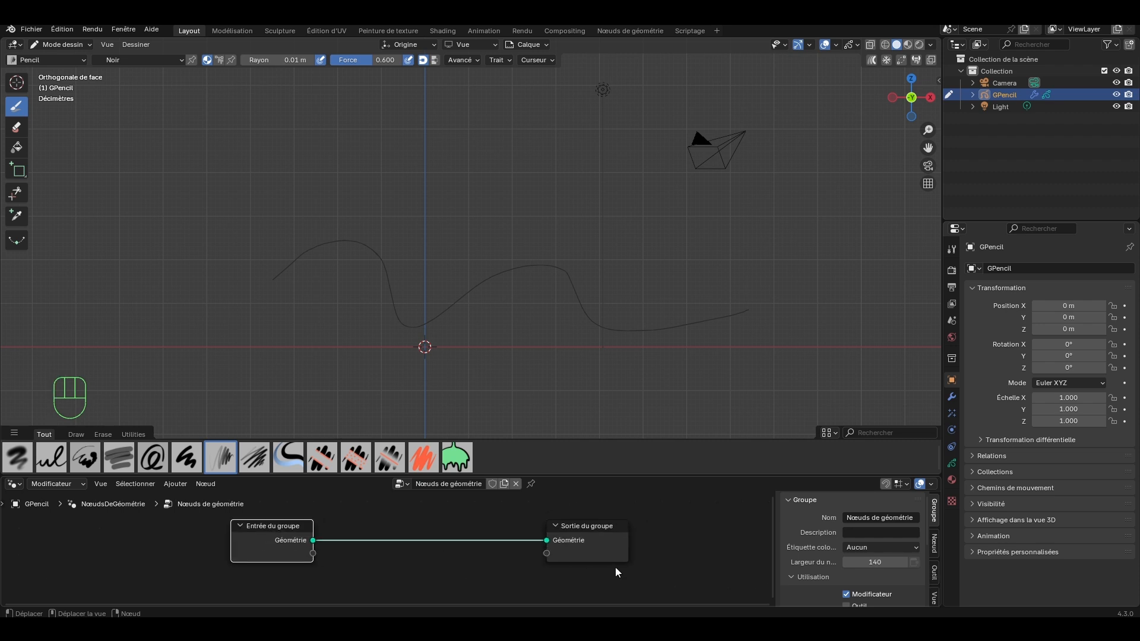
pyautogui.click(586, 528)
pyautogui.moveTo(293, 524); pyautogui.dragTo(139, 528)
pyautogui.moveTo(597, 534)
pyautogui.mouseDown()
pyautogui.moveTo(666, 537)
pyautogui.moveTo(100, 547)
pyautogui.moveTo(589, 533)
pyautogui.moveTo(617, 544)
pyautogui.mouseUp()
pyautogui.click(132, 538)
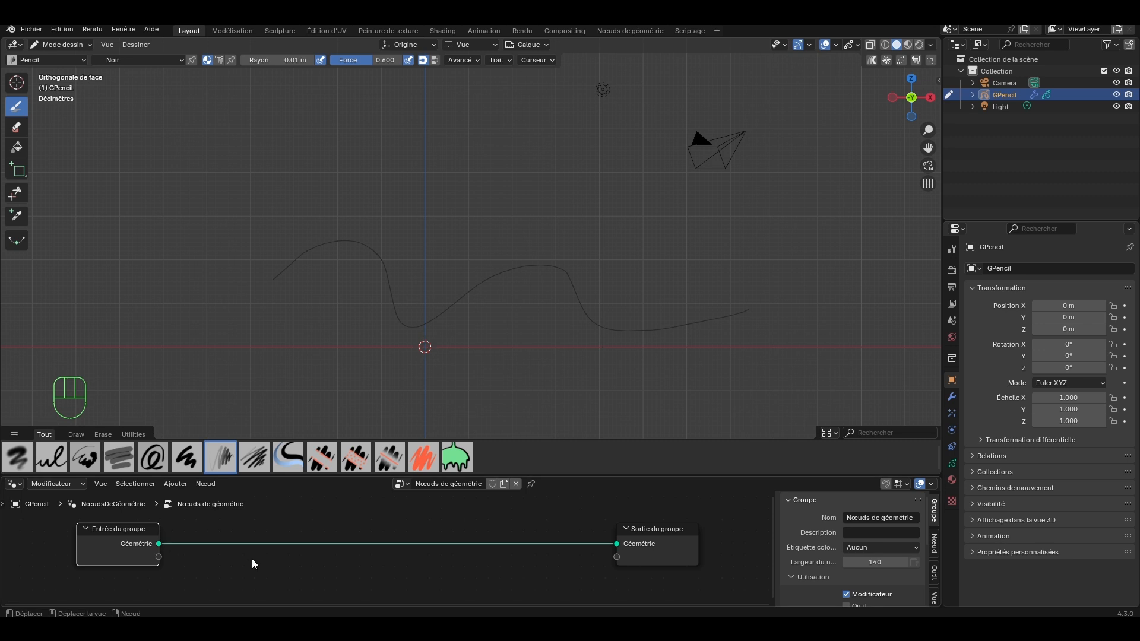
# Search the nodes for "GREA" and insert Grease Pencil vers courbes on the link between the group input and output.
pyautogui.hotkey('shift', 'a')
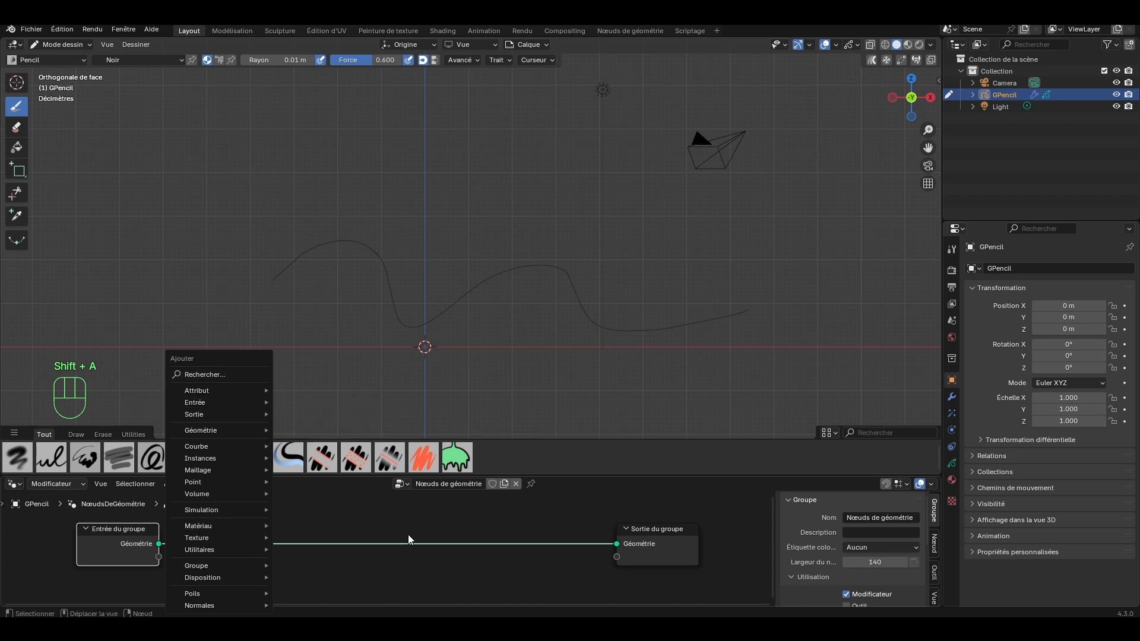
pyautogui.click(174, 484)
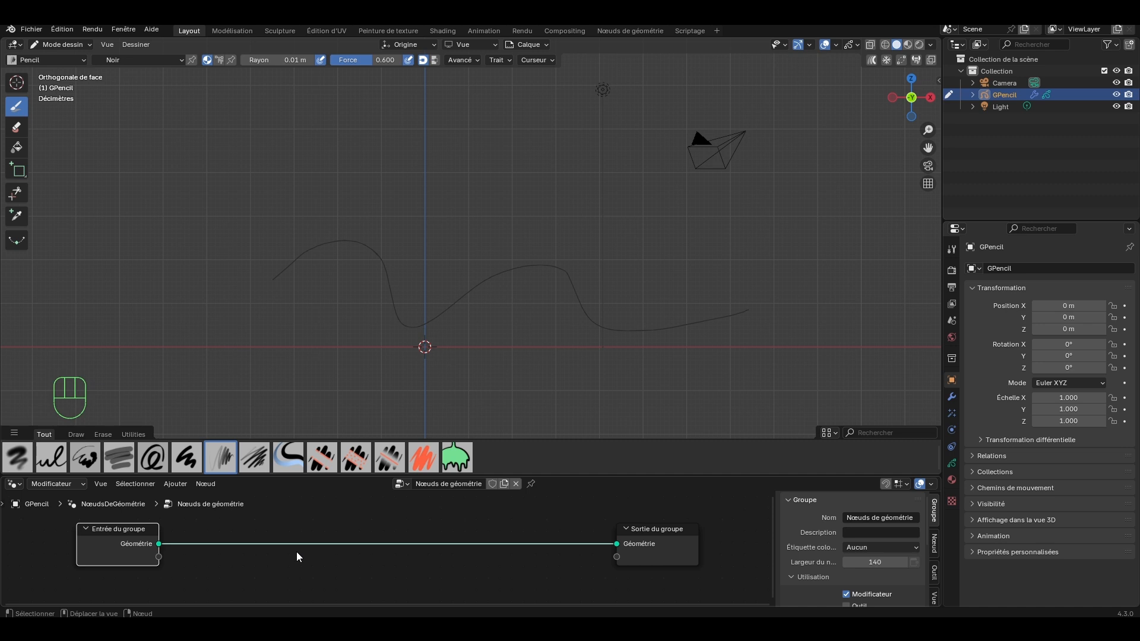
pyautogui.hotkey('shift', 'a')
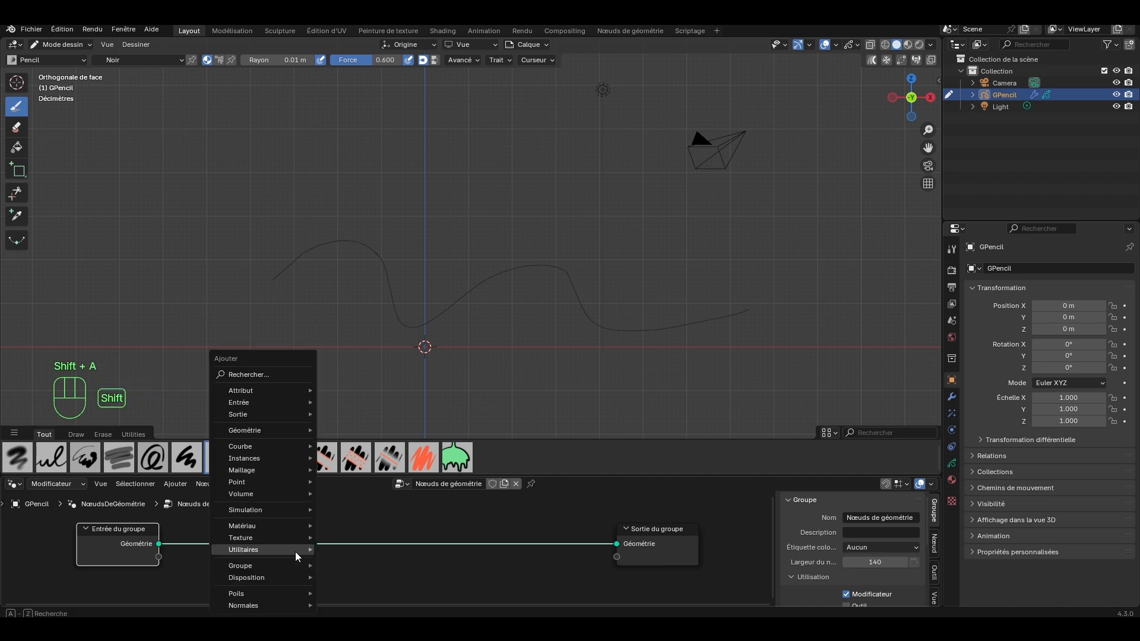
pyautogui.click(253, 373)
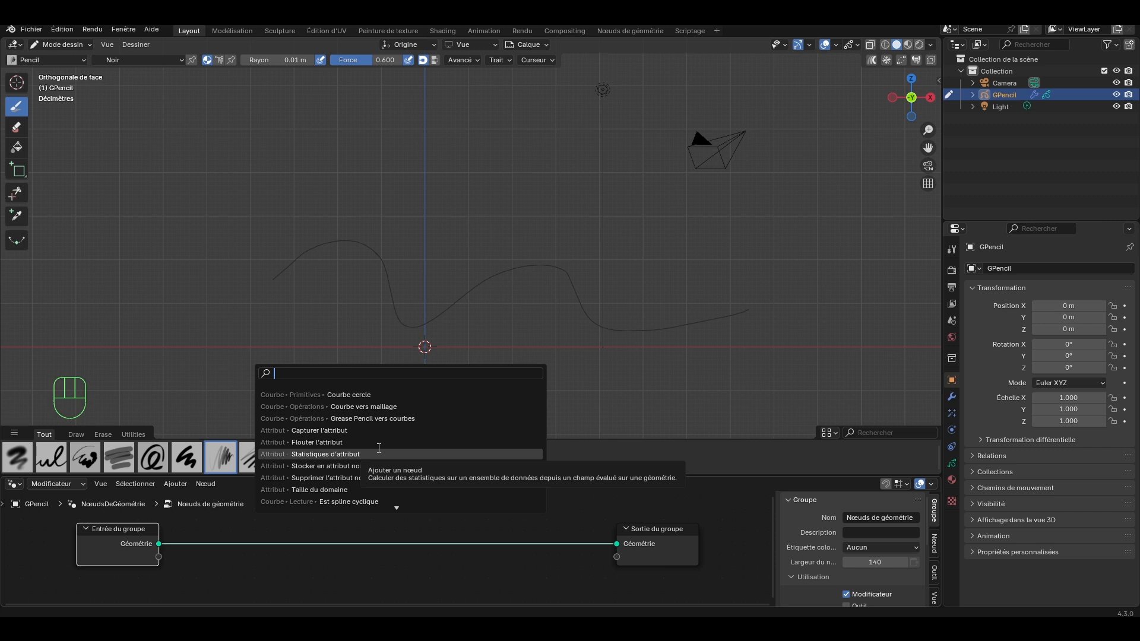
pyautogui.write('GREA')
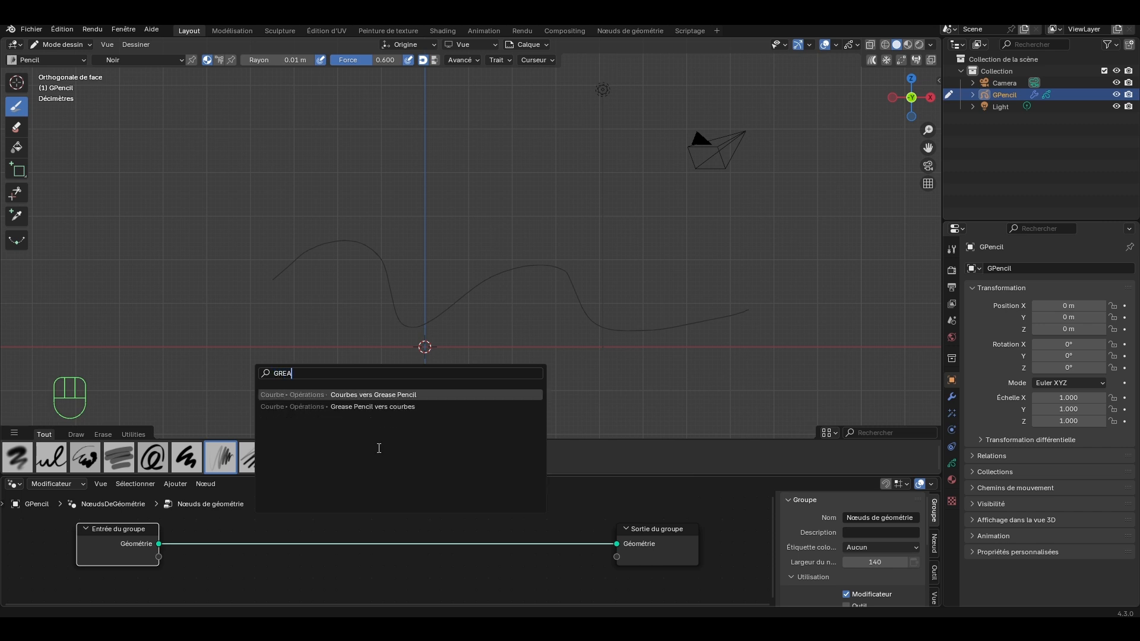
pyautogui.click(415, 407)
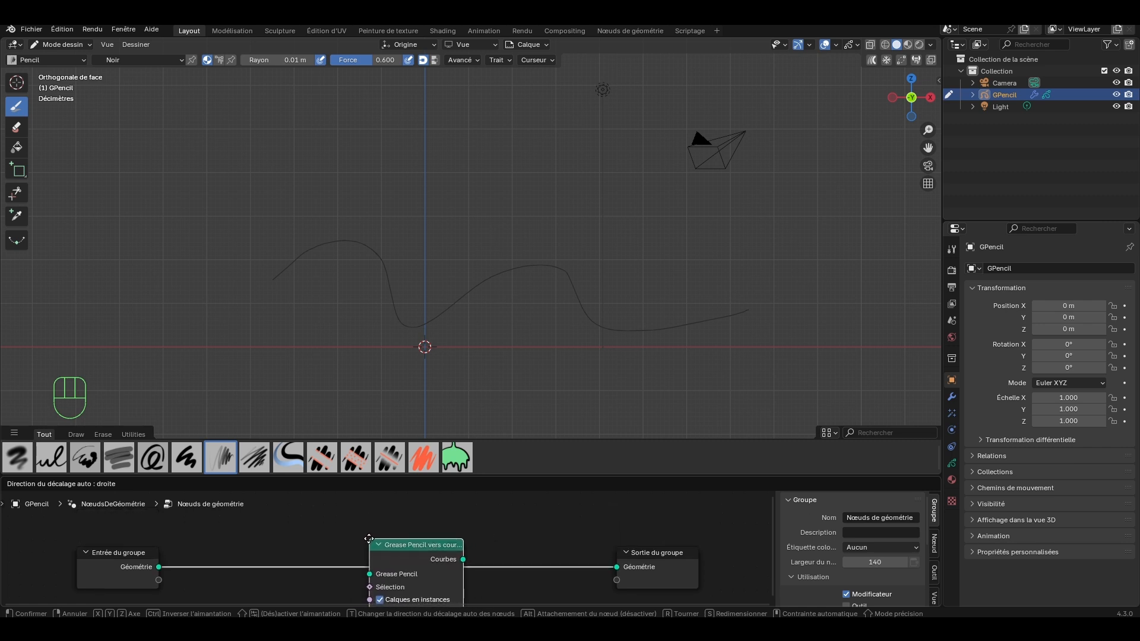
pyautogui.click(357, 530)
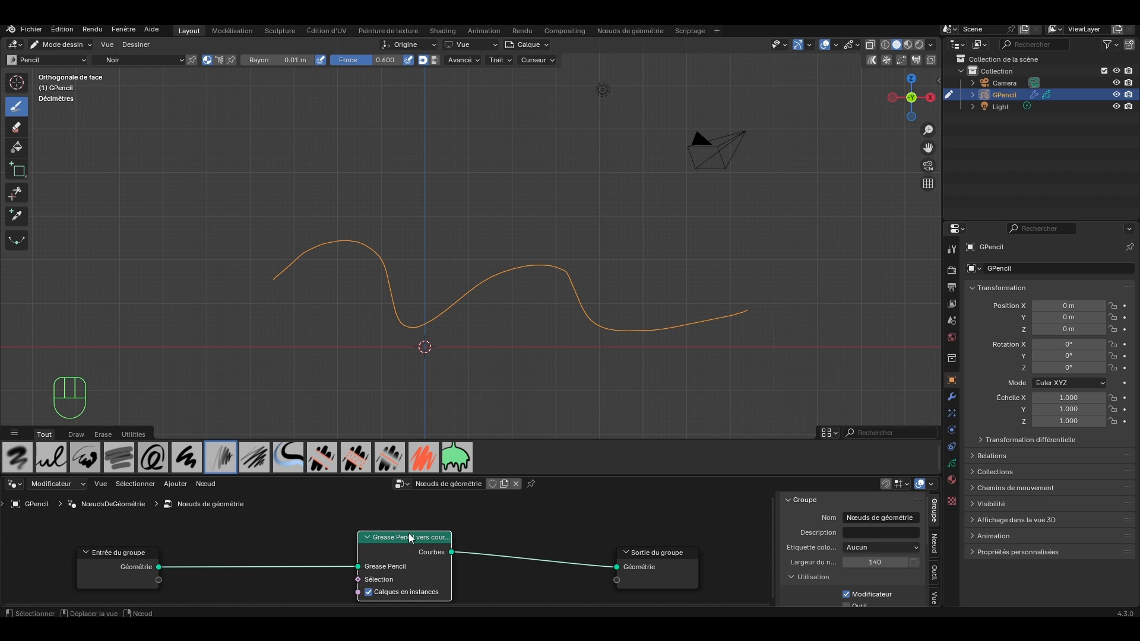
# Arrange the Grease Pencil vers courbes node close to Entrée du groupe, leaving space before Sortie du groupe.
pyautogui.moveTo(408, 533); pyautogui.dragTo(321, 527)
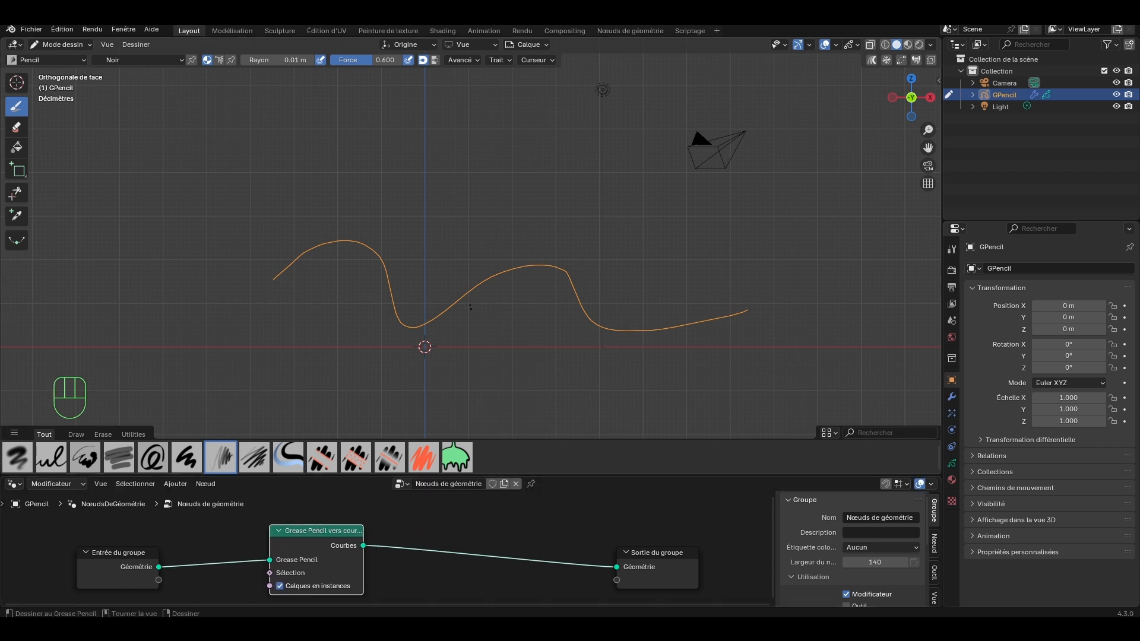
pyautogui.moveTo(322, 532); pyautogui.dragTo(284, 525)
pyautogui.moveTo(134, 554); pyautogui.dragTo(131, 537)
pyautogui.moveTo(297, 521); pyautogui.dragTo(261, 520)
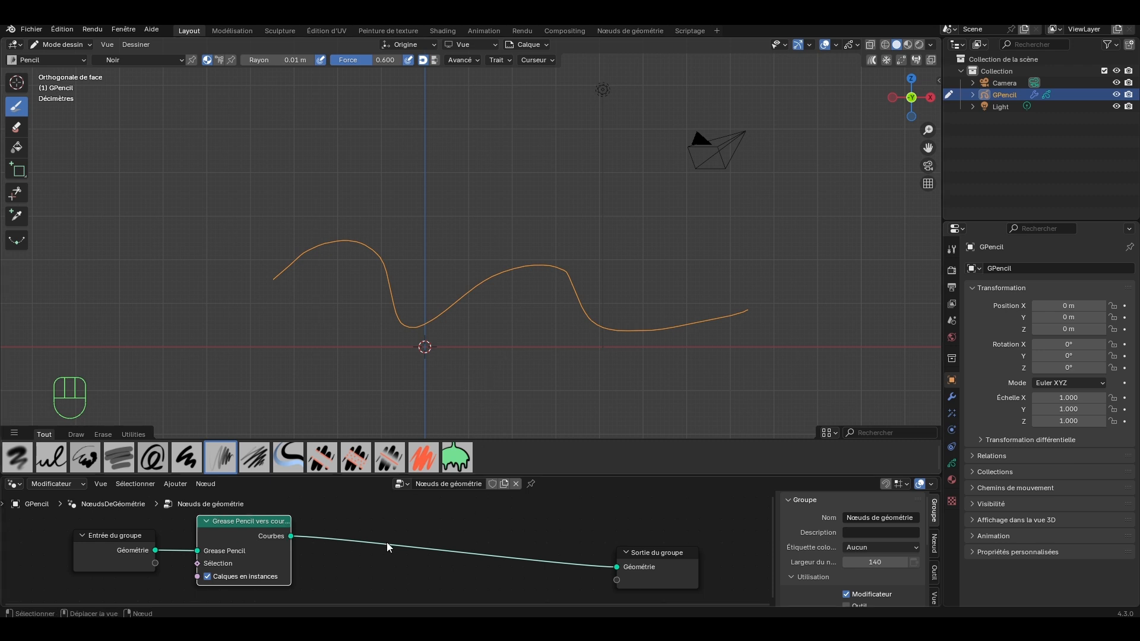
# Search the nodes for "COURBE VER" and insert Courbe vers maillage on the link between Grease Pencil vers courbes and Sortie du groupe.
pyautogui.hotkey('shift', 'a')
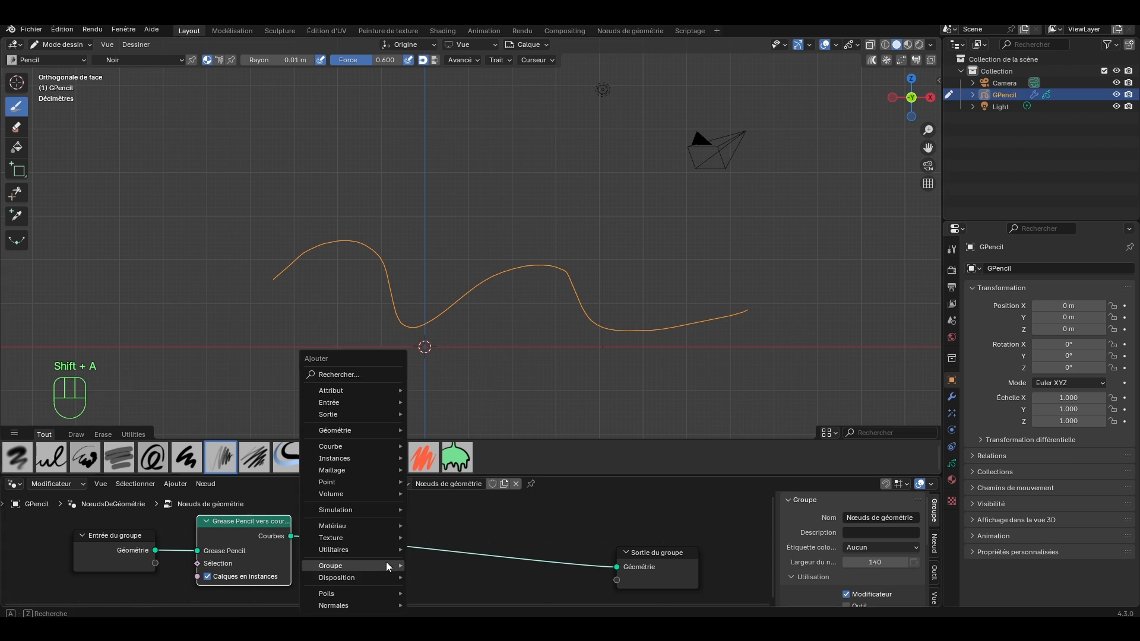
pyautogui.click(353, 375)
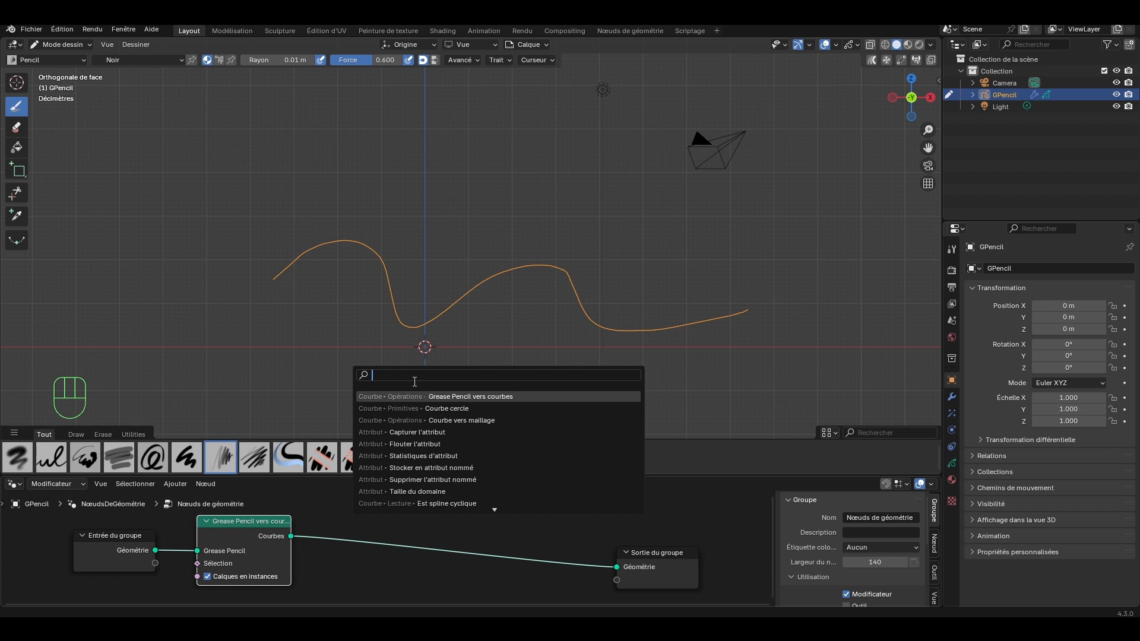
pyautogui.write('MESH')
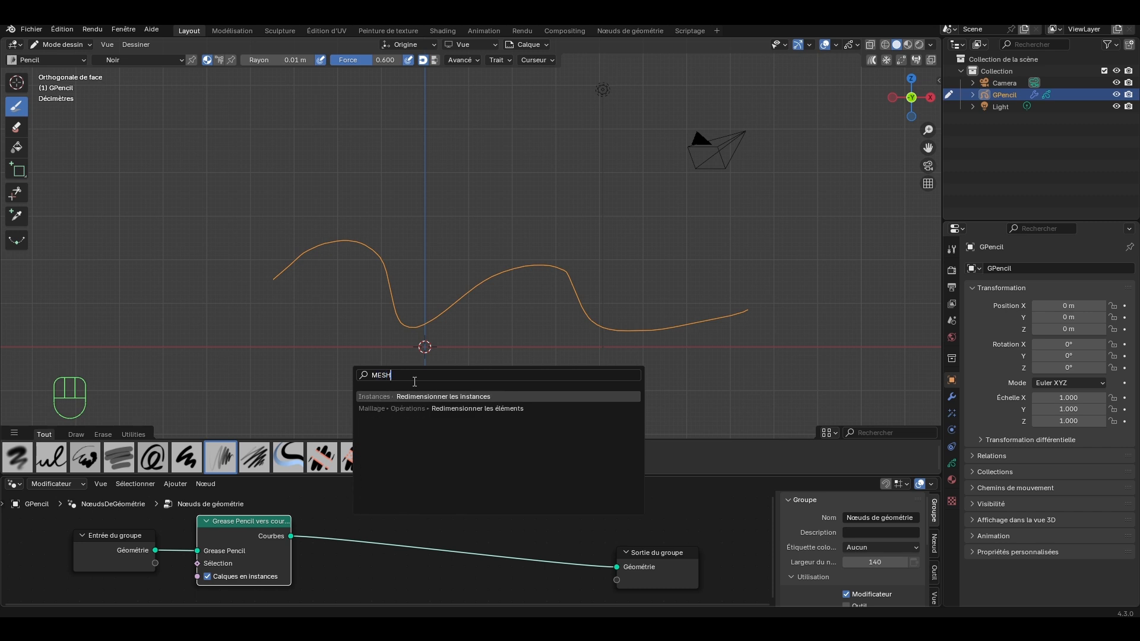
pyautogui.press('BackSpace')
pyautogui.press('BackSpace')
pyautogui.press('BackSpace')
pyautogui.press('BackSpace')
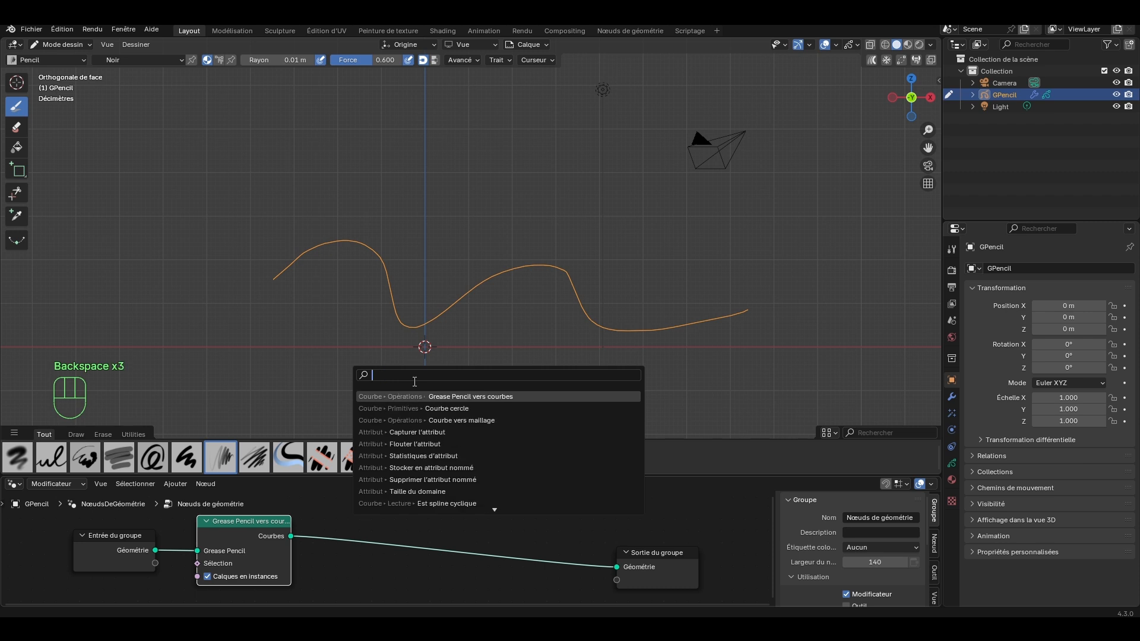
pyautogui.write('COURB')
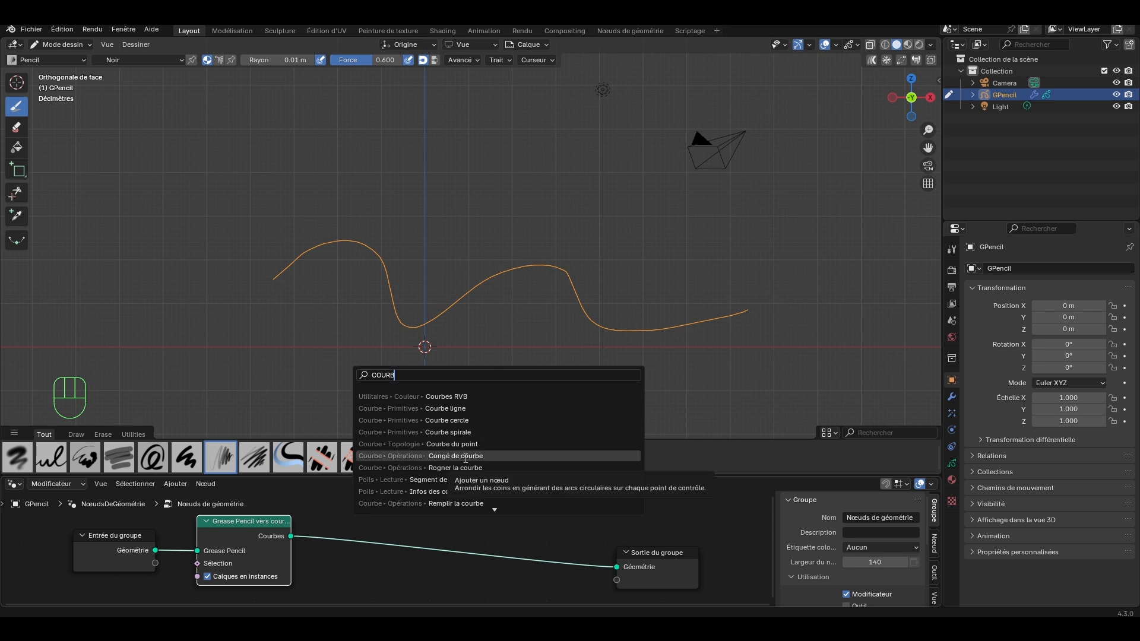
pyautogui.write('E')
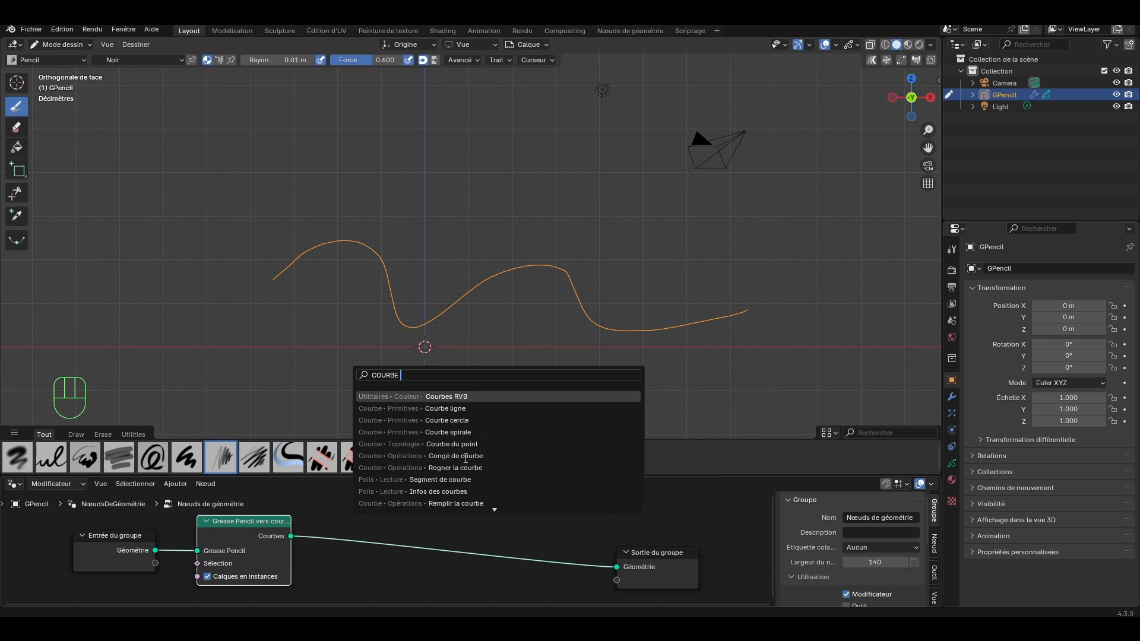
pyautogui.write(' VER')
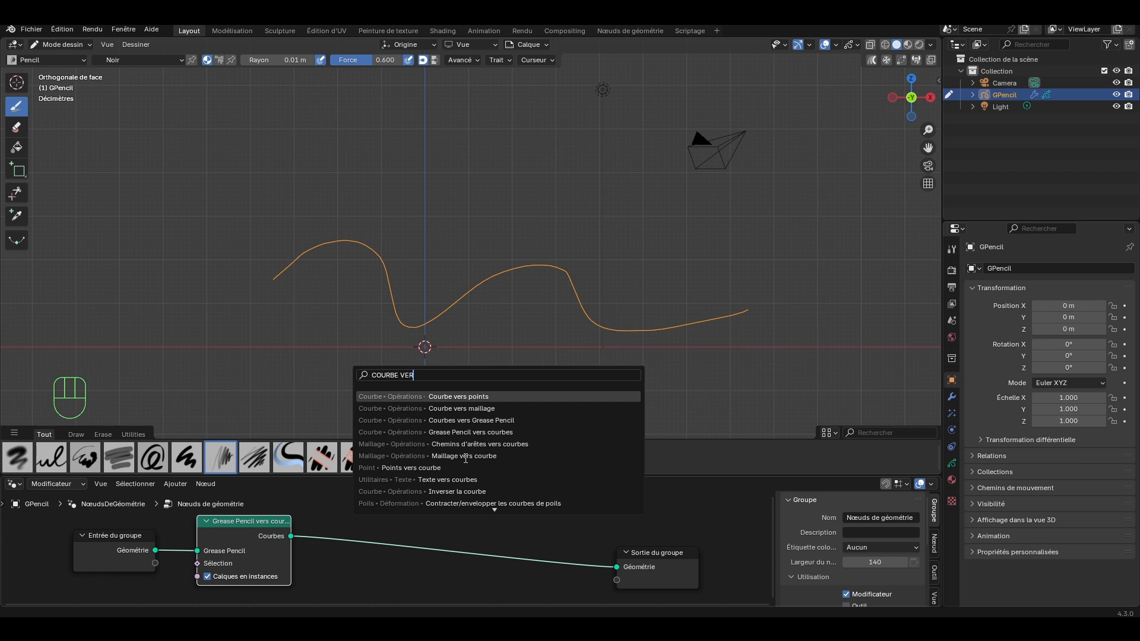
pyautogui.click(508, 408)
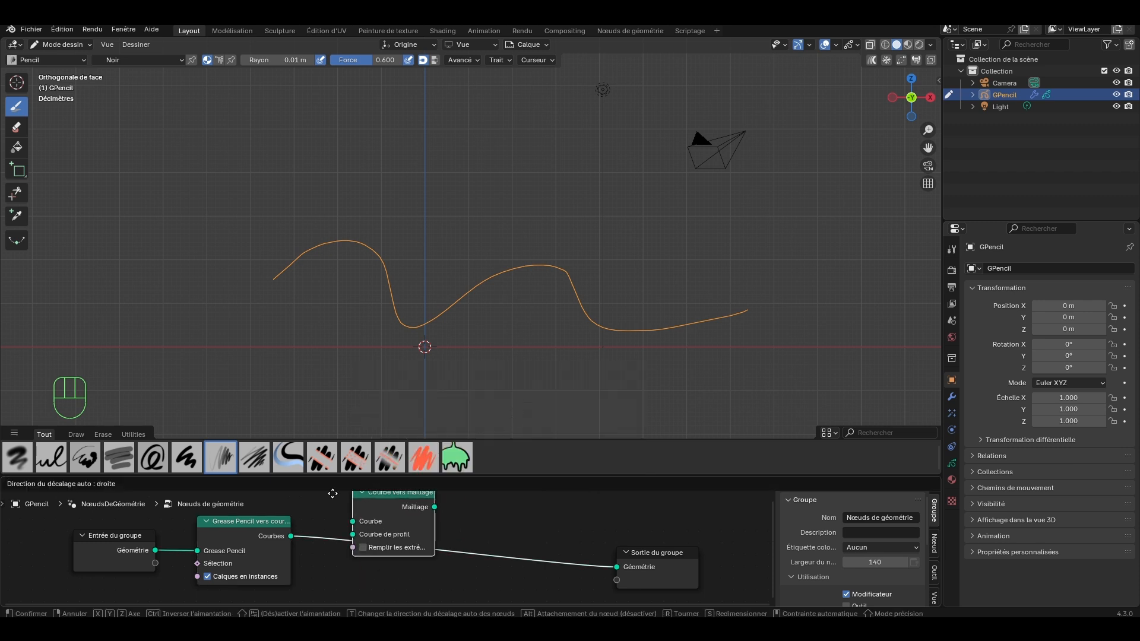
pyautogui.click(429, 522)
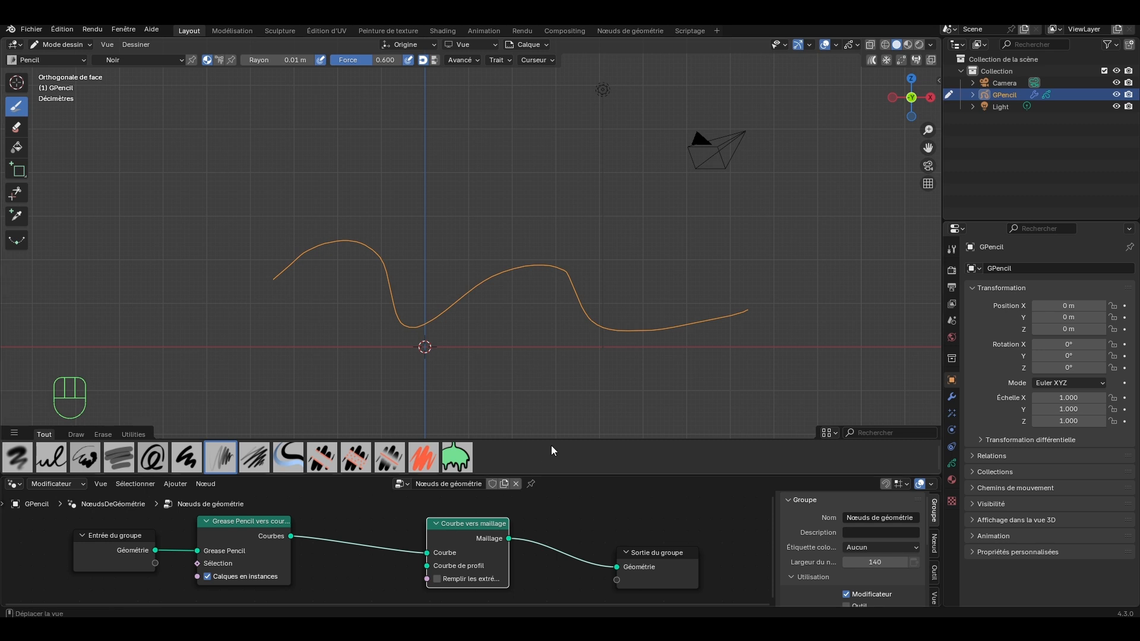
# Enlarge the node editor area and spread out the Entrée du groupe, Grease Pencil vers courbes and Courbe vers maillage nodes, leaving room below them.
pyautogui.moveTo(561, 440)
pyautogui.mouseDown()
pyautogui.moveTo(570, 375)
pyautogui.moveTo(573, 431)
pyautogui.mouseUp()
pyautogui.moveTo(585, 475); pyautogui.dragTo(582, 370)
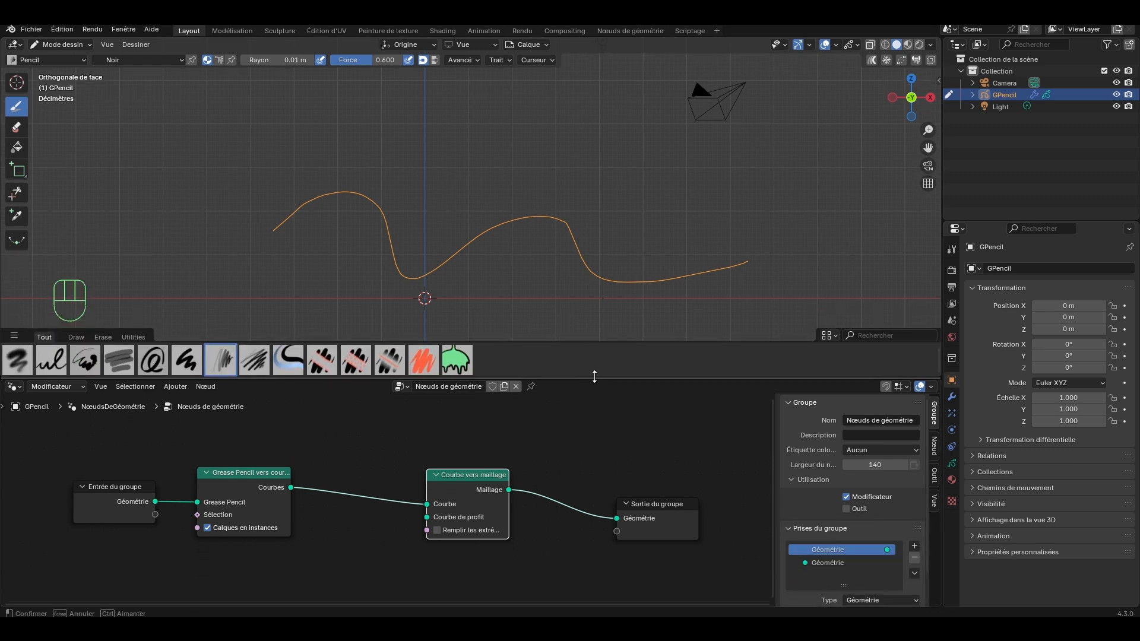
pyautogui.scroll(-2, 514, 476)
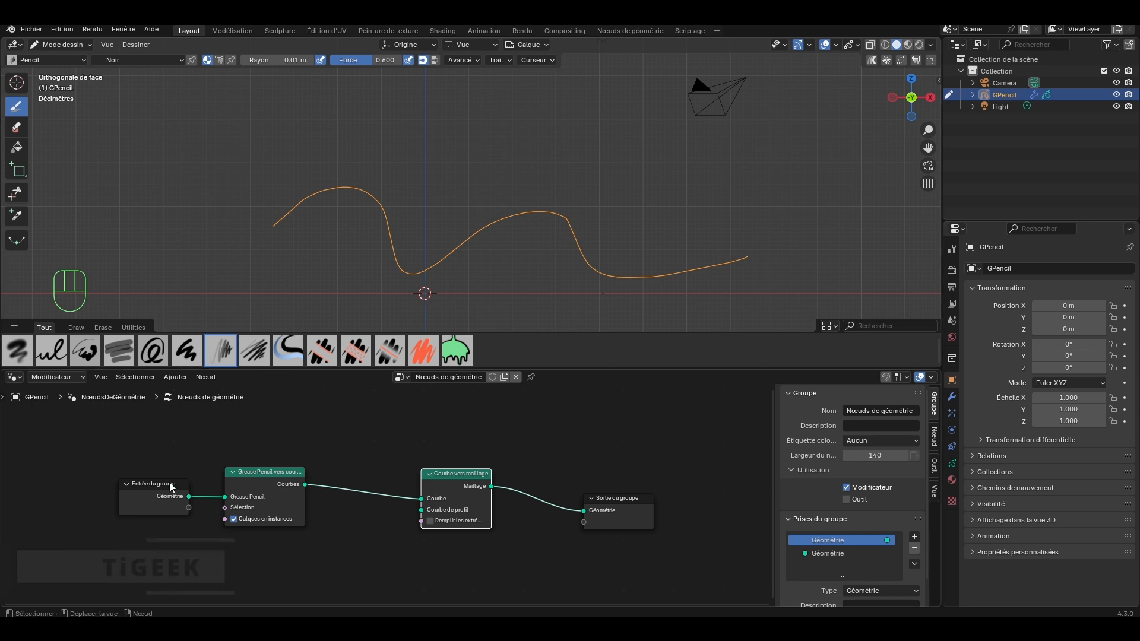
pyautogui.moveTo(171, 485); pyautogui.dragTo(144, 474)
pyautogui.moveTo(283, 469); pyautogui.dragTo(279, 436)
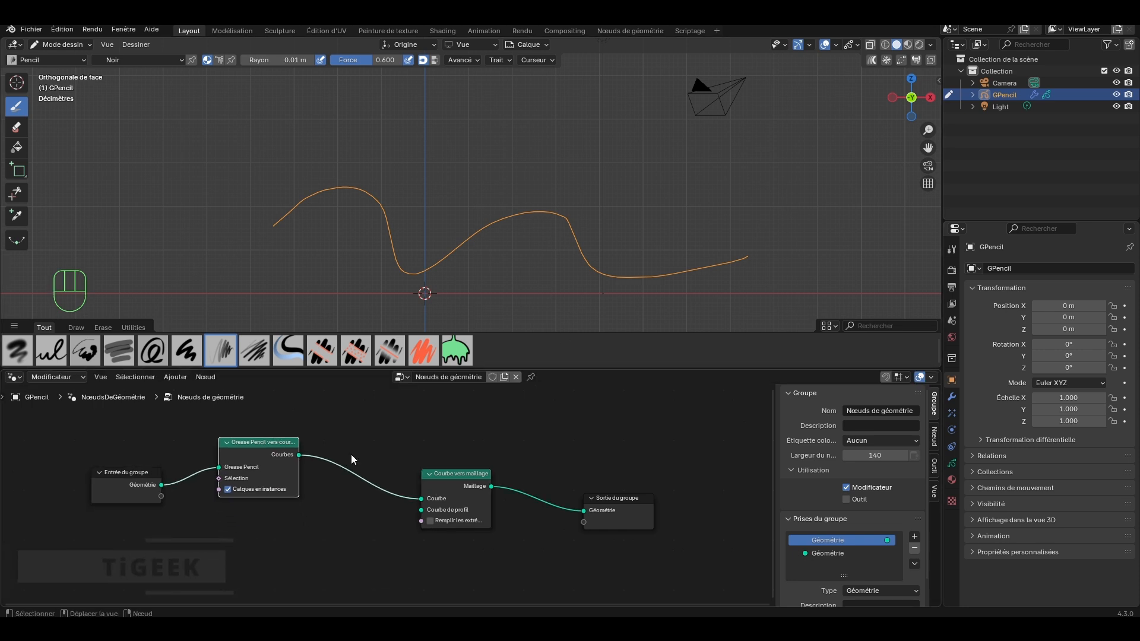
pyautogui.moveTo(454, 474); pyautogui.dragTo(452, 442)
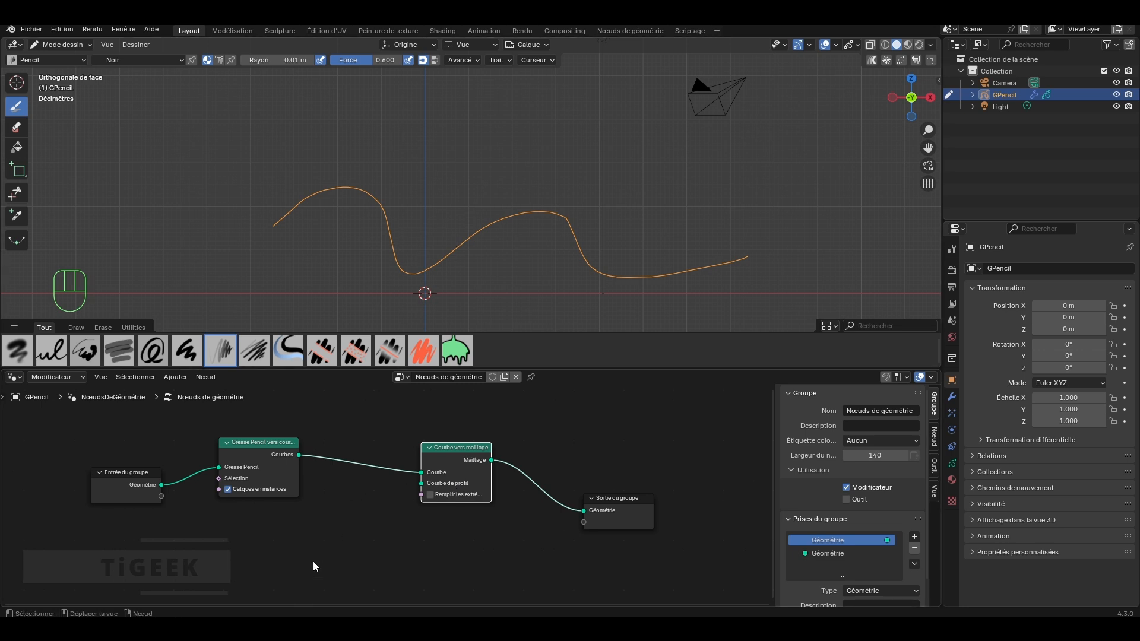
# Add a Courbe cercle node below the others and connect its Courbe output to Courbe de profil on Courbe vers maillage.
pyautogui.hotkey('shift', 'a')
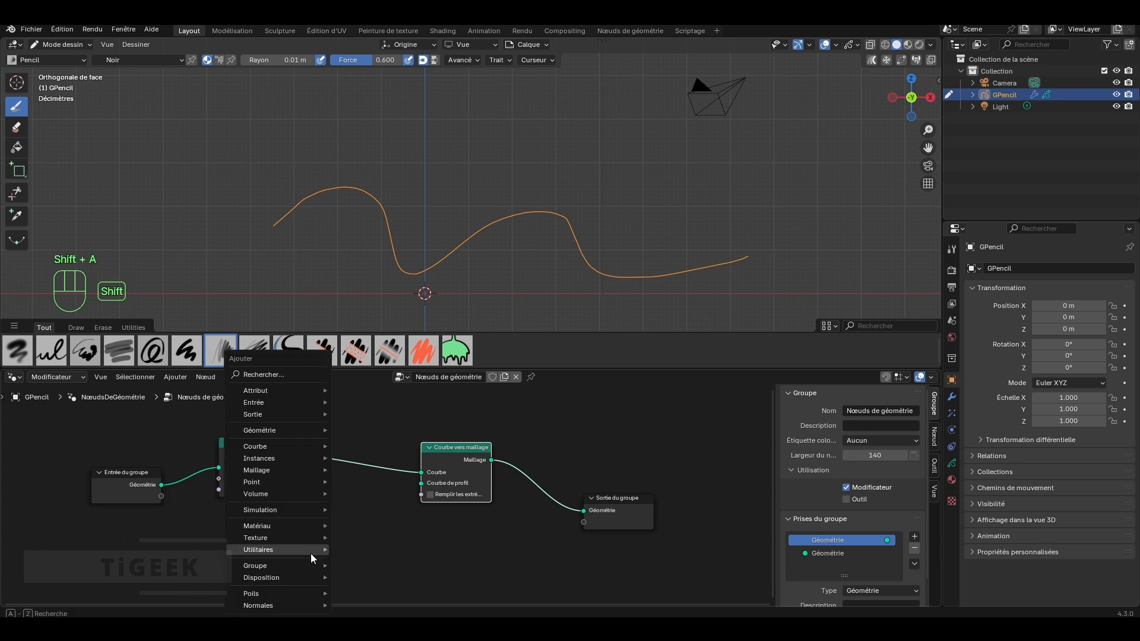
pyautogui.click(283, 374)
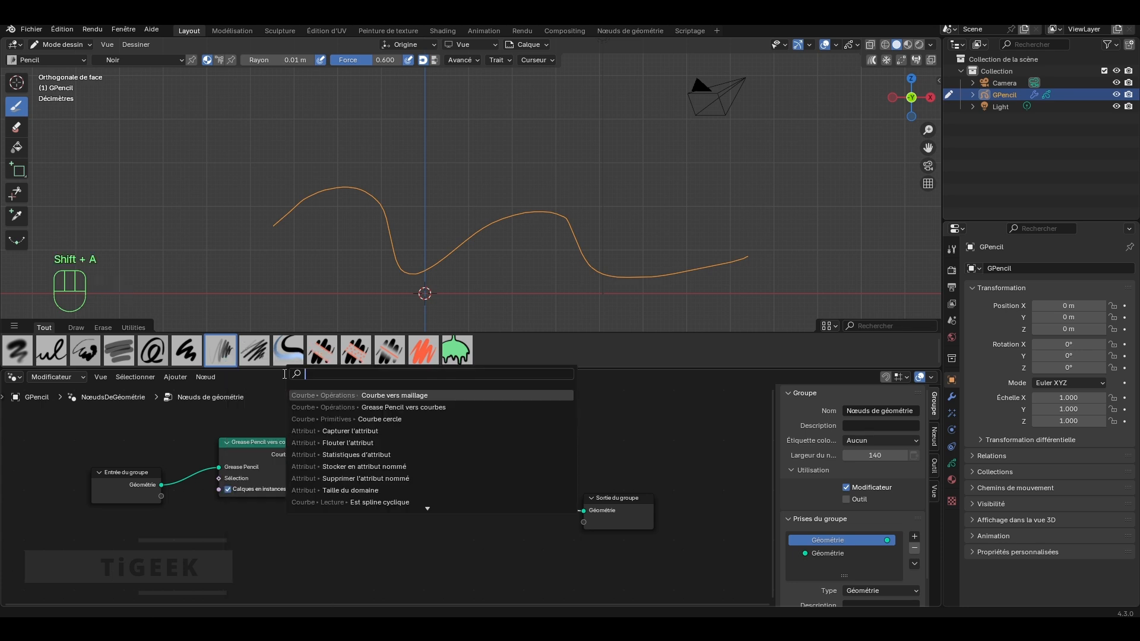
pyautogui.write('COURB')
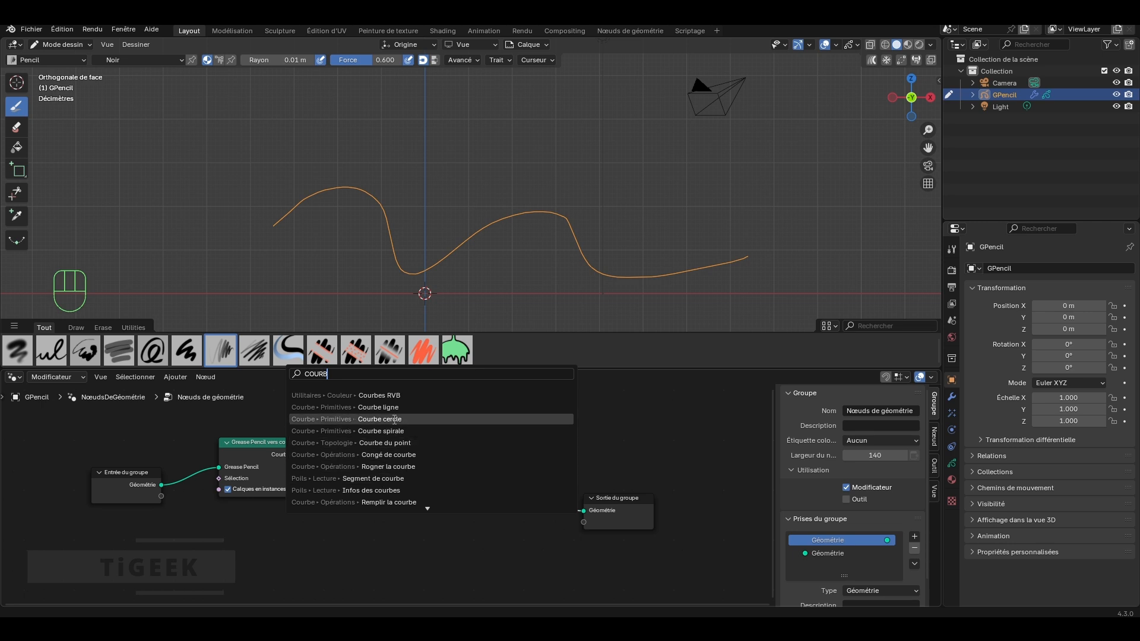
pyautogui.click(407, 420)
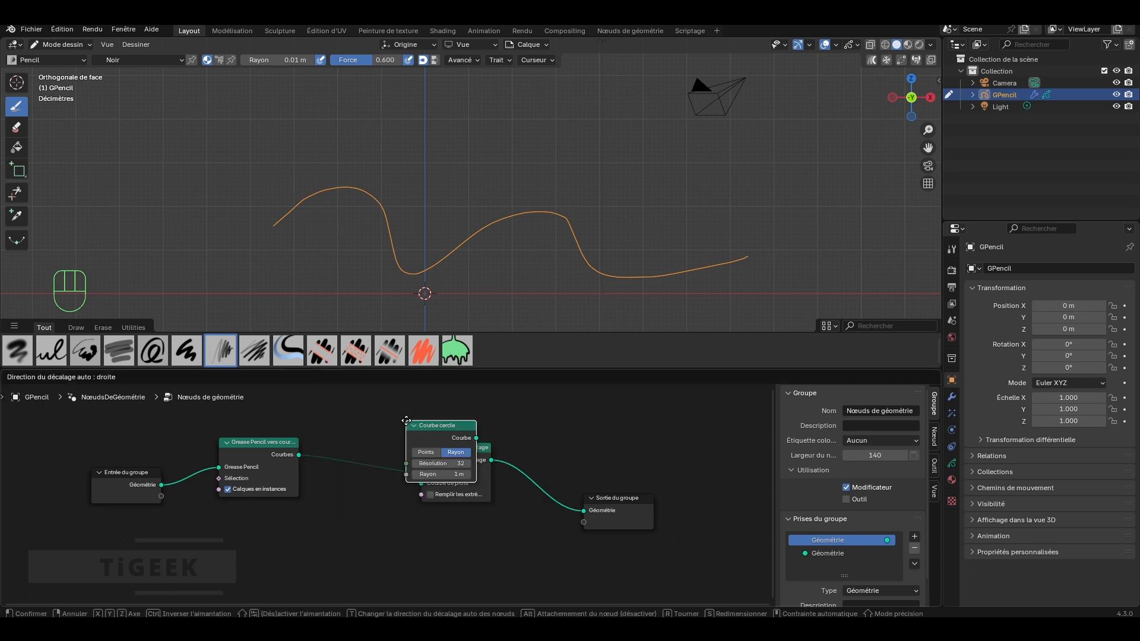
pyautogui.click(355, 520)
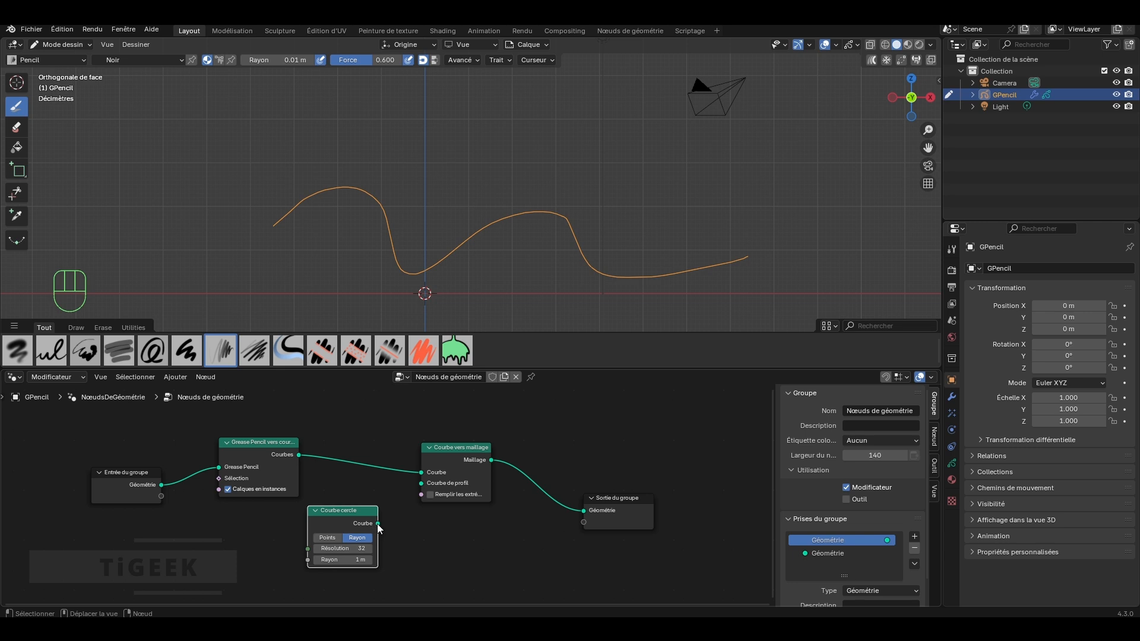
pyautogui.moveTo(377, 523); pyautogui.dragTo(419, 487)
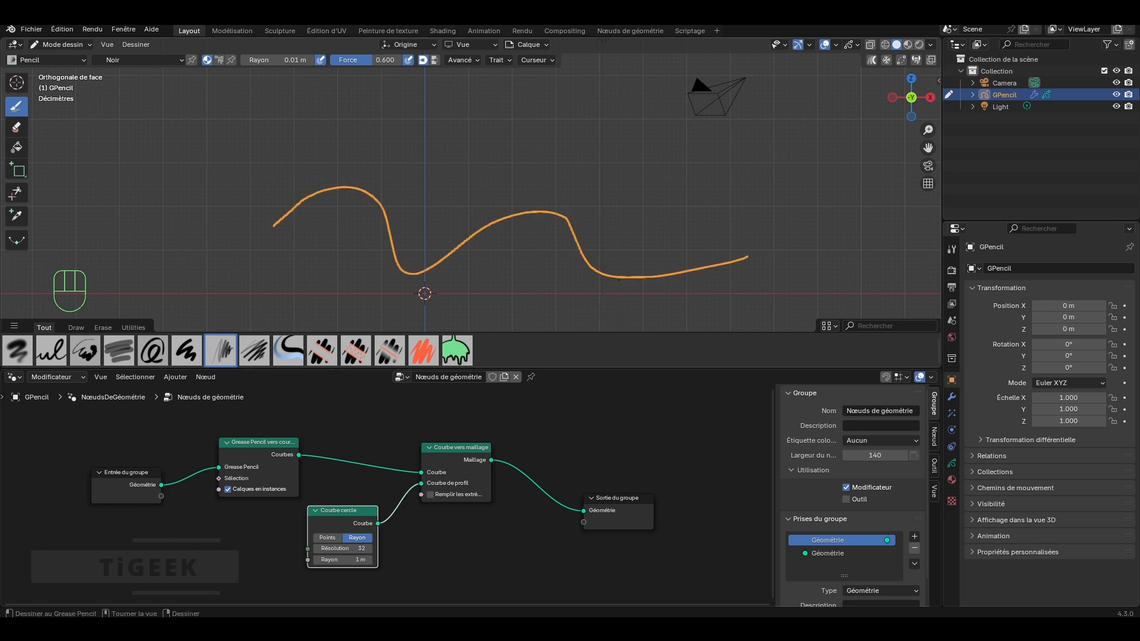
# Set the Courbe cercle radius to 8.2 m and return the viewport to the orthographic front view.
pyautogui.scroll(5, 618, 279)
pyautogui.moveTo(567, 275); pyautogui.dragTo(599, 273, button='middle')
pyautogui.moveTo(929, 132)
pyautogui.mouseDown()
pyautogui.moveTo(910, 101)
pyautogui.moveTo(918, 107)
pyautogui.mouseUp()
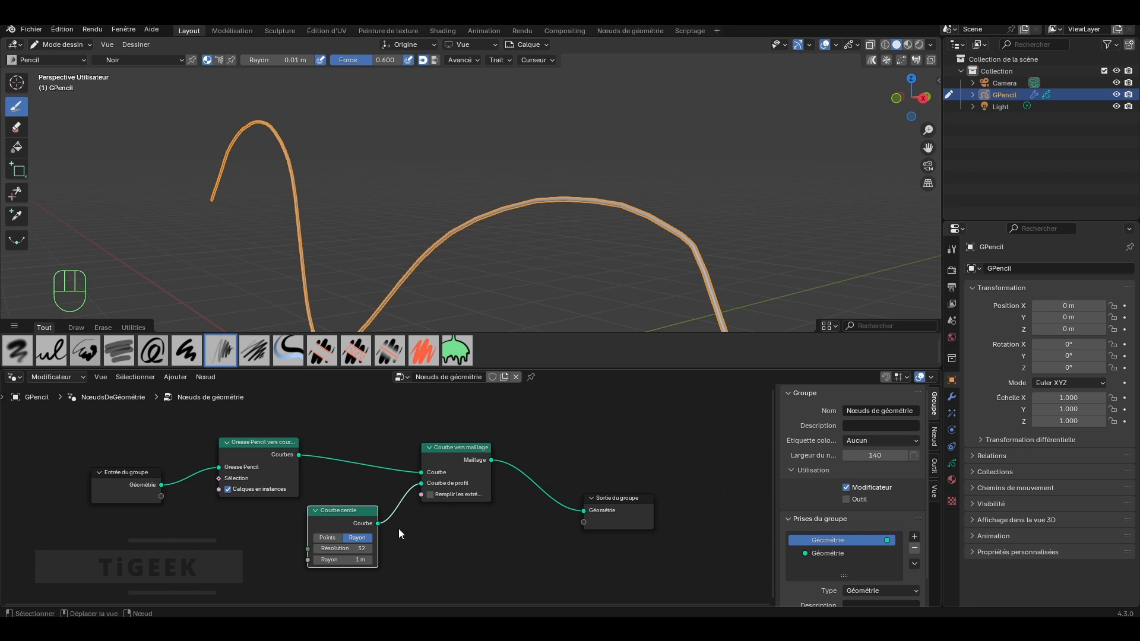
pyautogui.moveTo(342, 559)
pyautogui.mouseDown()
pyautogui.moveTo(404, 560)
pyautogui.moveTo(391, 560)
pyautogui.mouseUp()
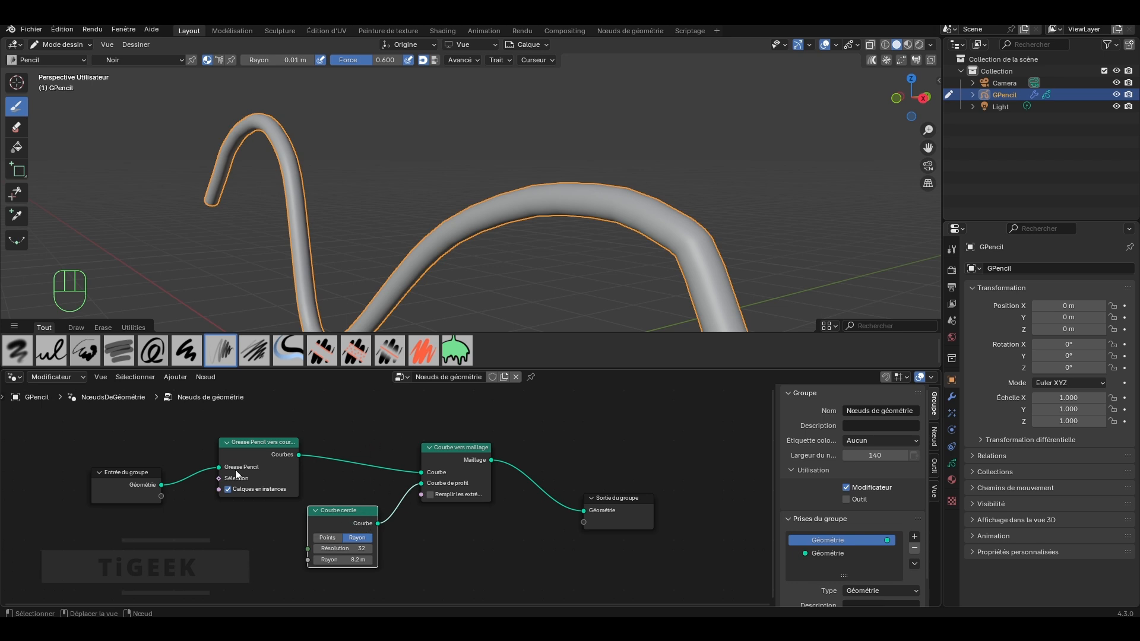
pyautogui.scroll(-7, 525, 248)
pyautogui.scroll(2, 525, 248)
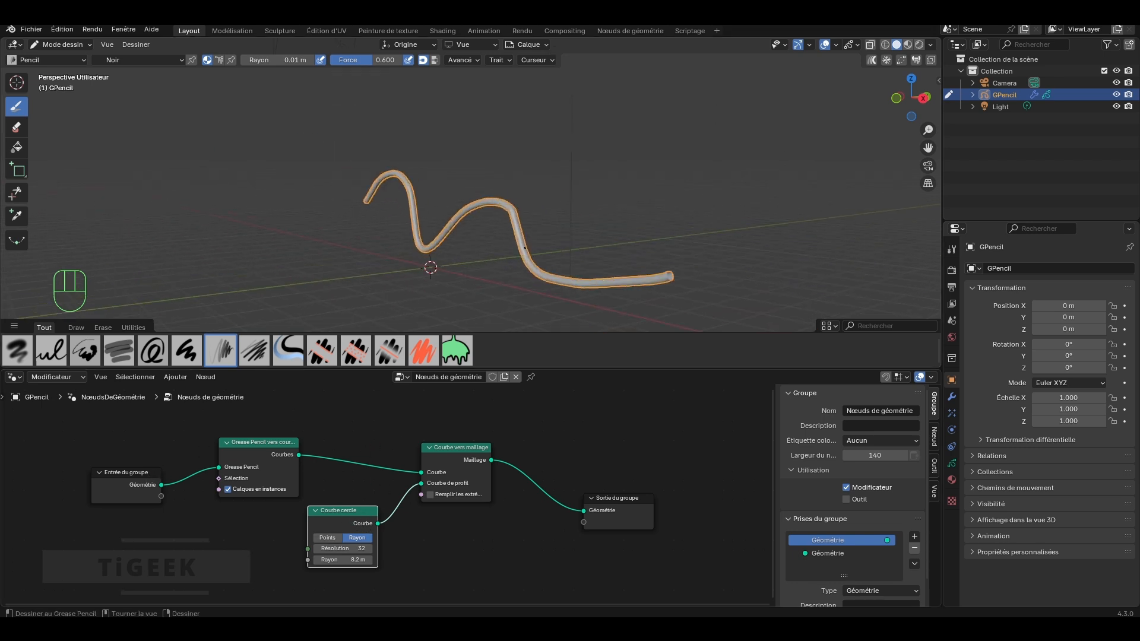
pyautogui.press('KP_1')
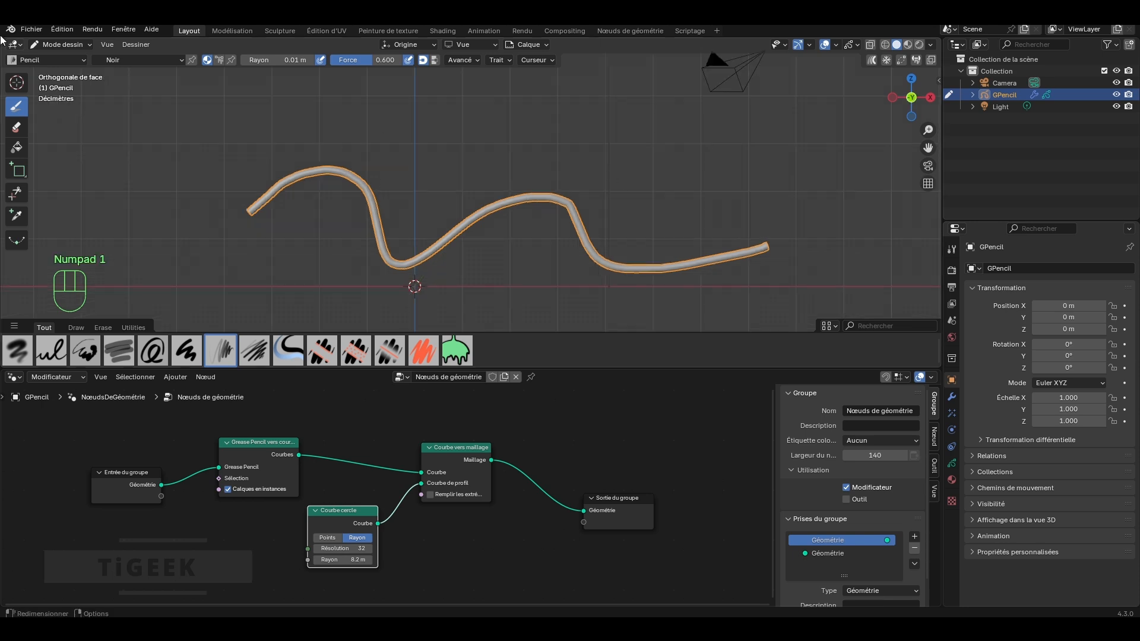
# Try drawing two more wavy freehand strokes above the existing tube, and undo both.
pyautogui.moveTo(419, 139); pyautogui.dragTo(783, 168)
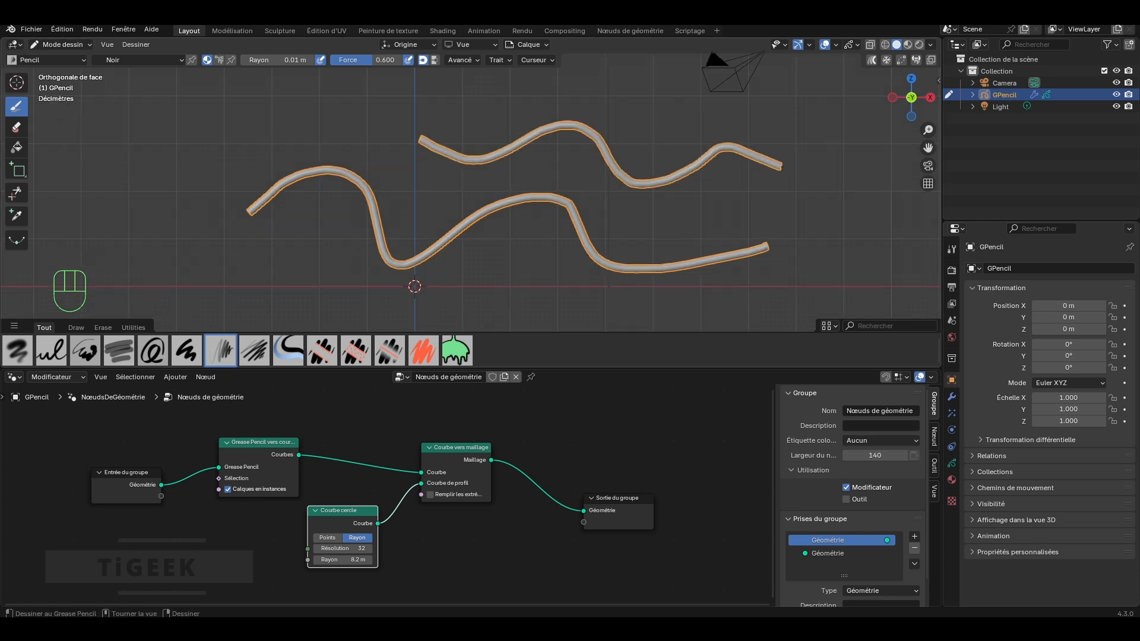
pyautogui.moveTo(200, 127)
pyautogui.mouseDown()
pyautogui.moveTo(522, 116)
pyautogui.moveTo(598, 95)
pyautogui.mouseUp()
pyautogui.hotkey('ctrl', 'z')
pyautogui.hotkey('ctrl', 'z')
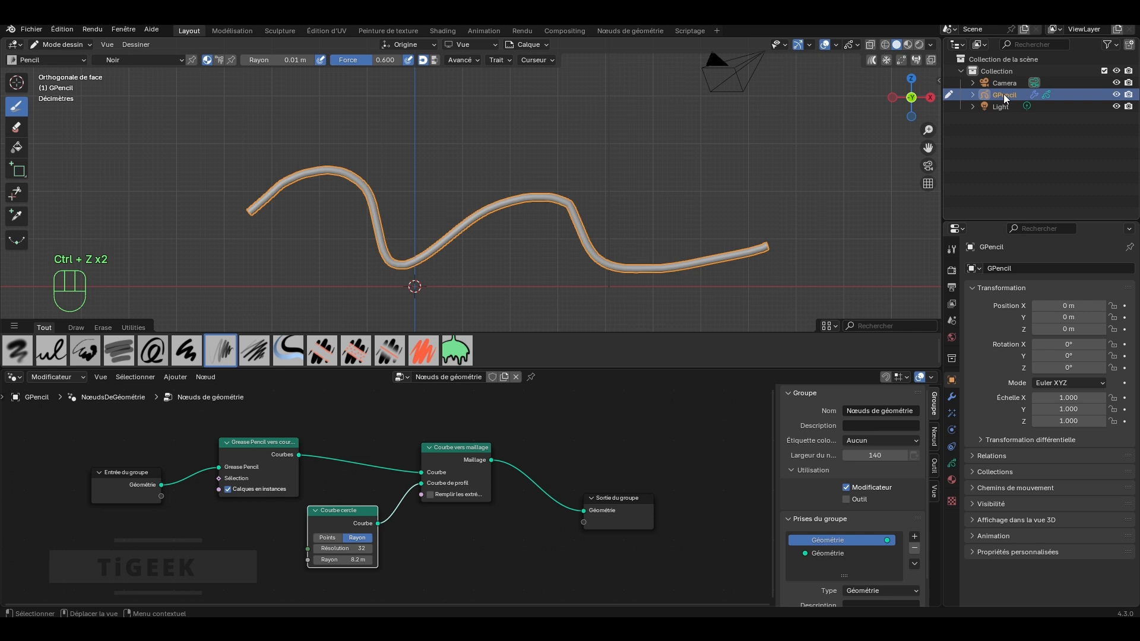
# Switch to Object Mode and duplicate the GPencil object, placing the copy about 1.5 m above the original.
pyautogui.hotkey('shift', 'd')
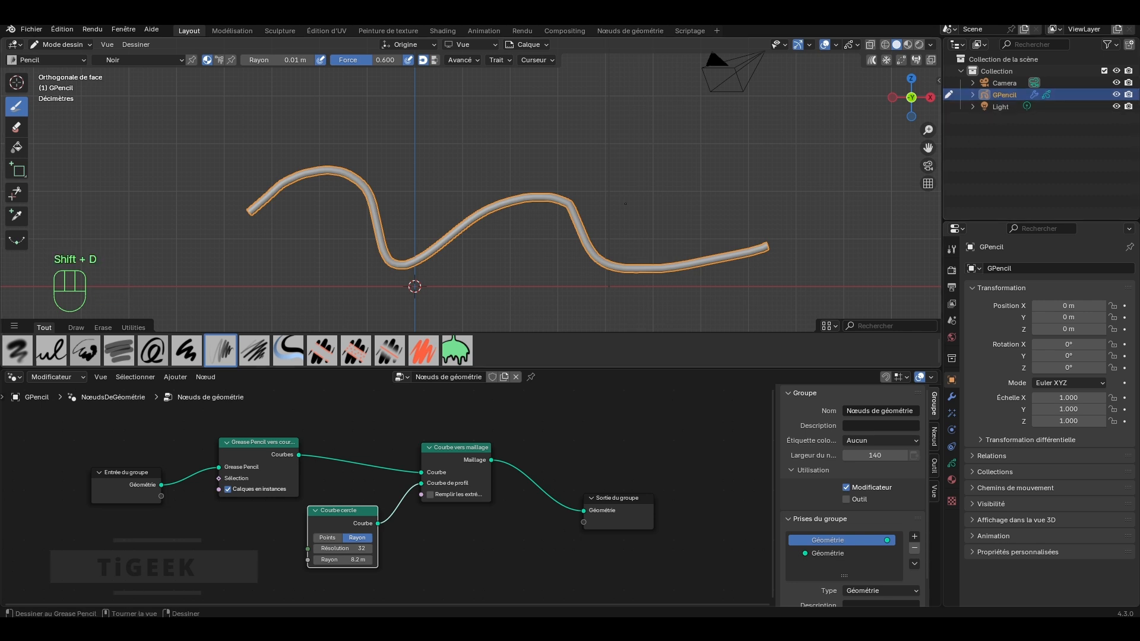
pyautogui.hotkey('shift', 'd')
pyautogui.click(59, 45)
pyautogui.click(59, 58)
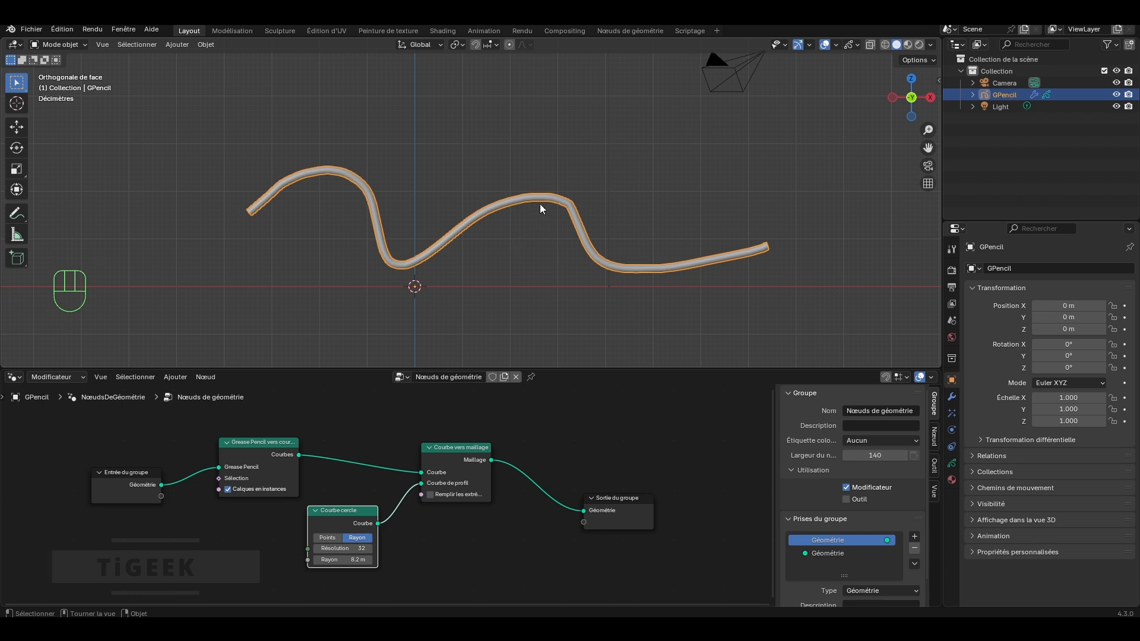
pyautogui.hotkey('shift', 'd')
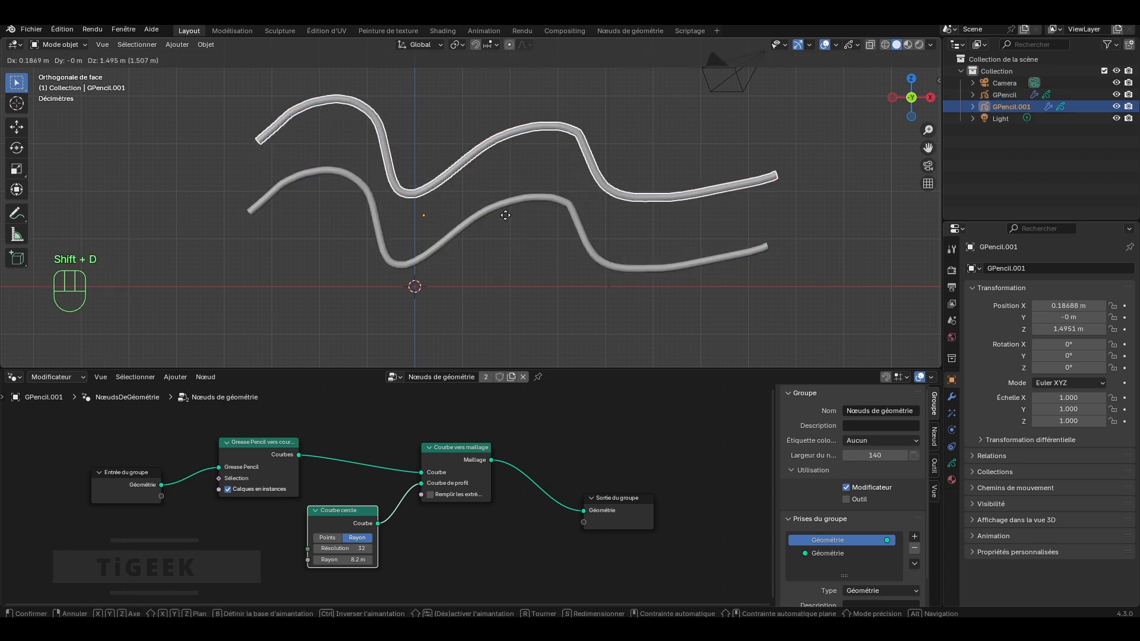
pyautogui.click(503, 215)
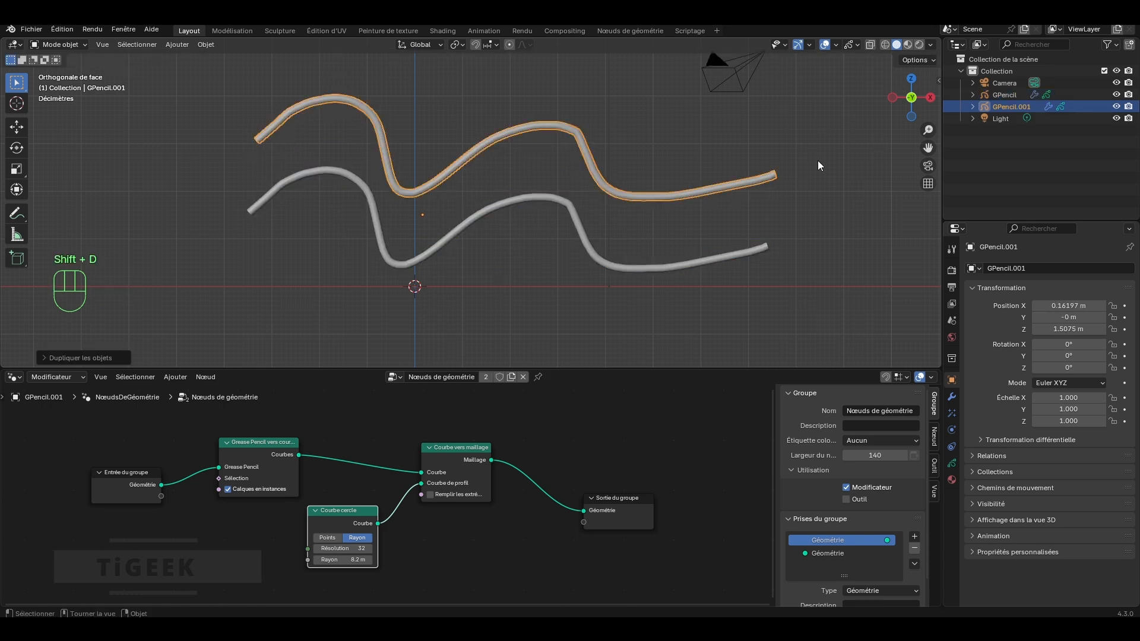
# Select the duplicated GPencil.001 object and set the Courbe cercle radius in the shared node tree to 7.1 m.
pyautogui.click(1005, 114)
pyautogui.click(1006, 108)
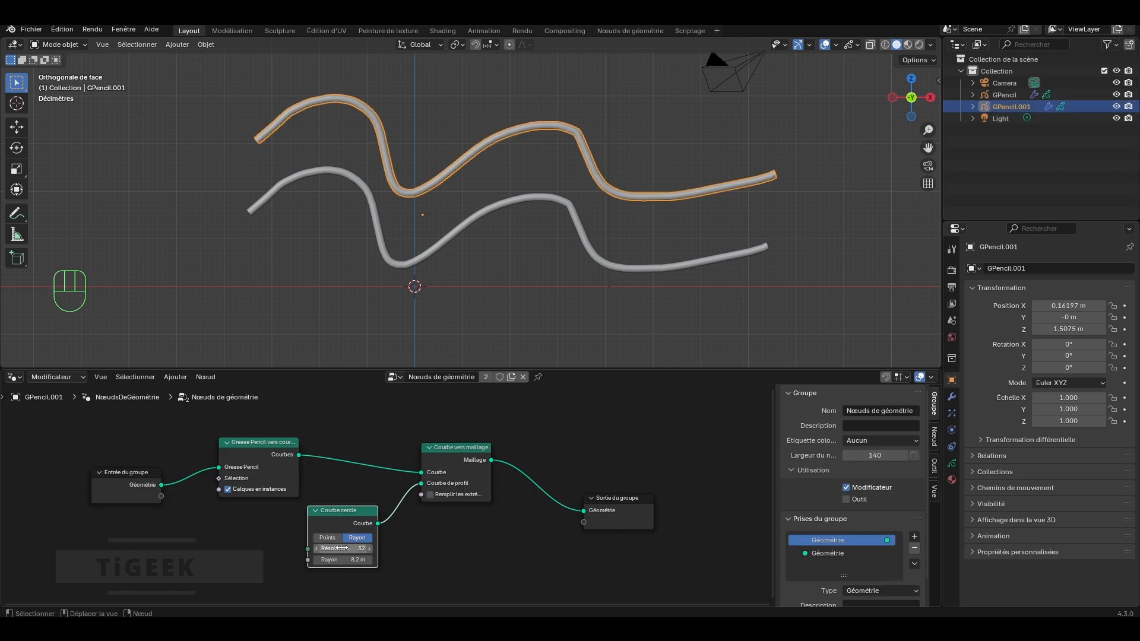
pyautogui.moveTo(348, 560)
pyautogui.mouseDown()
pyautogui.moveTo(383, 559)
pyautogui.moveTo(342, 560)
pyautogui.mouseUp()
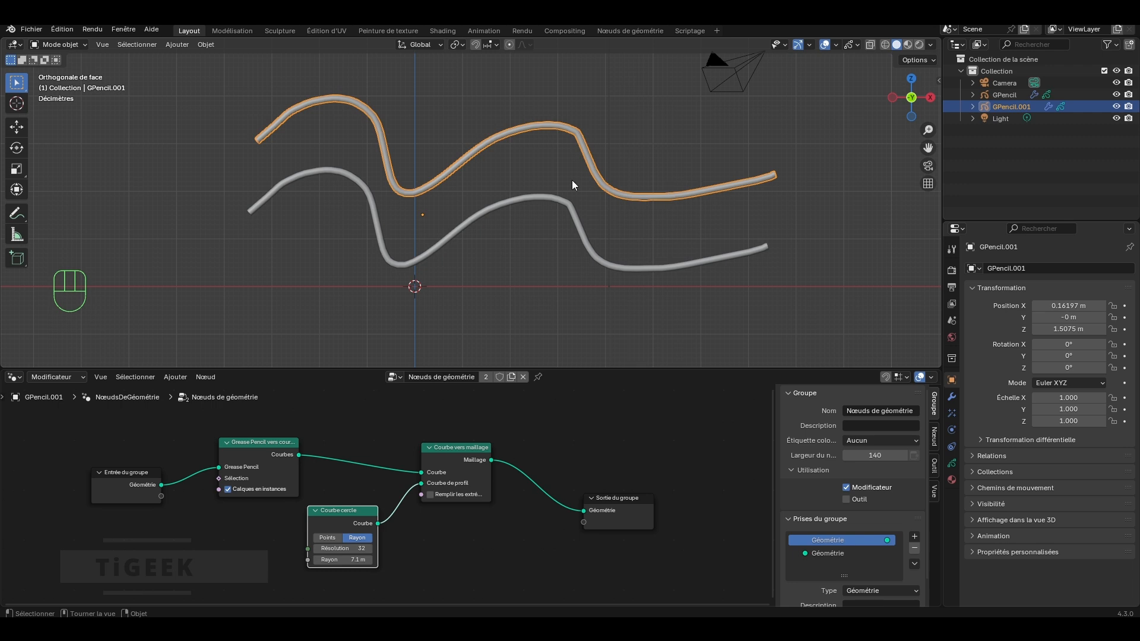
# Make the duplicate's geometry node tree an independent copy and set its Courbe cercle radius to 10 m.
pyautogui.click(511, 376)
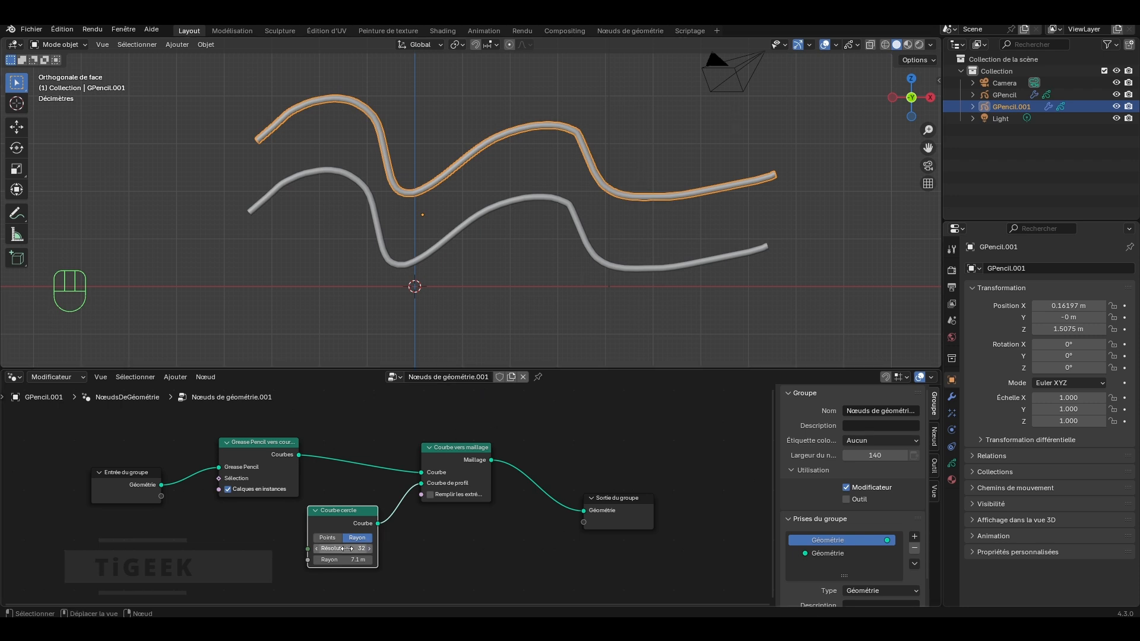
pyautogui.moveTo(348, 560); pyautogui.dragTo(374, 559)
pyautogui.scroll(2, 567, 255)
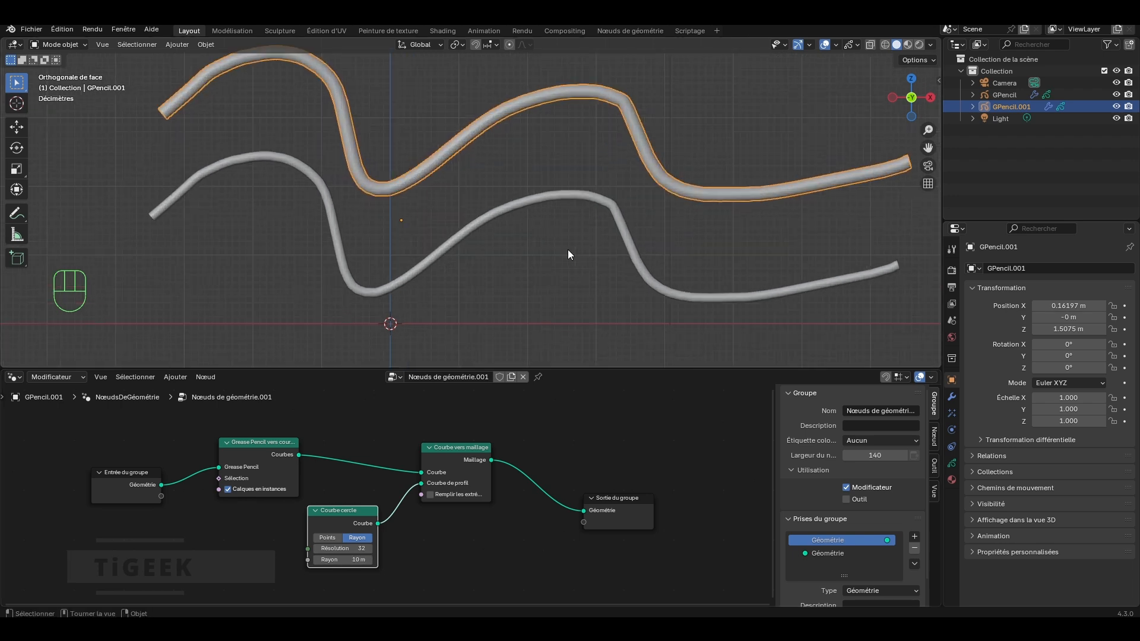
pyautogui.scroll(-1, 568, 255)
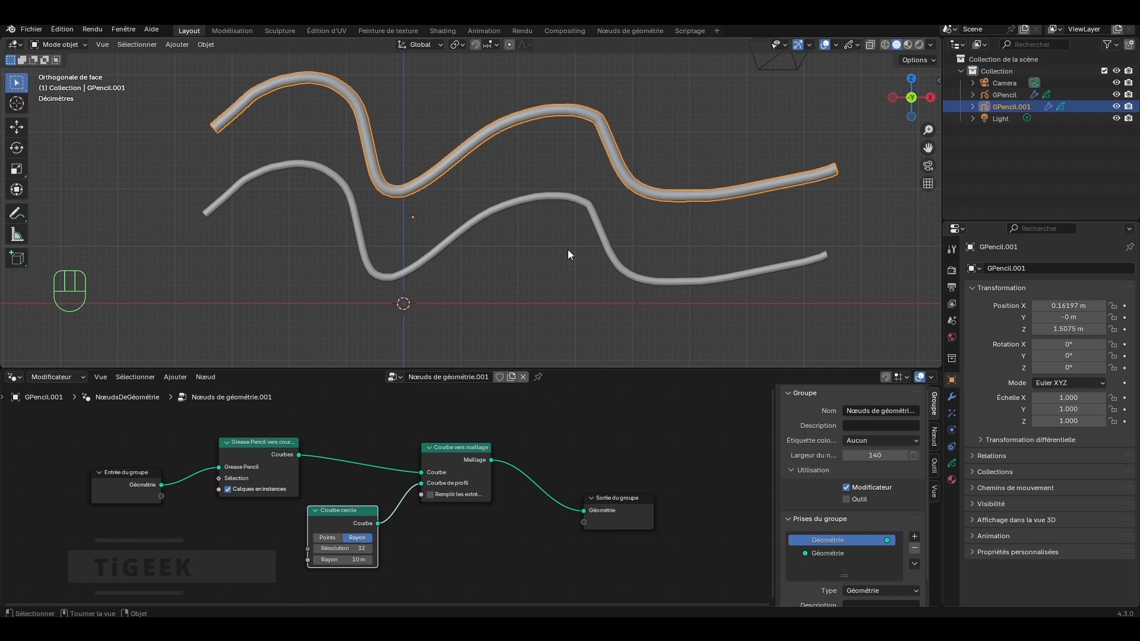
pyautogui.scroll(-1, 540, 262)
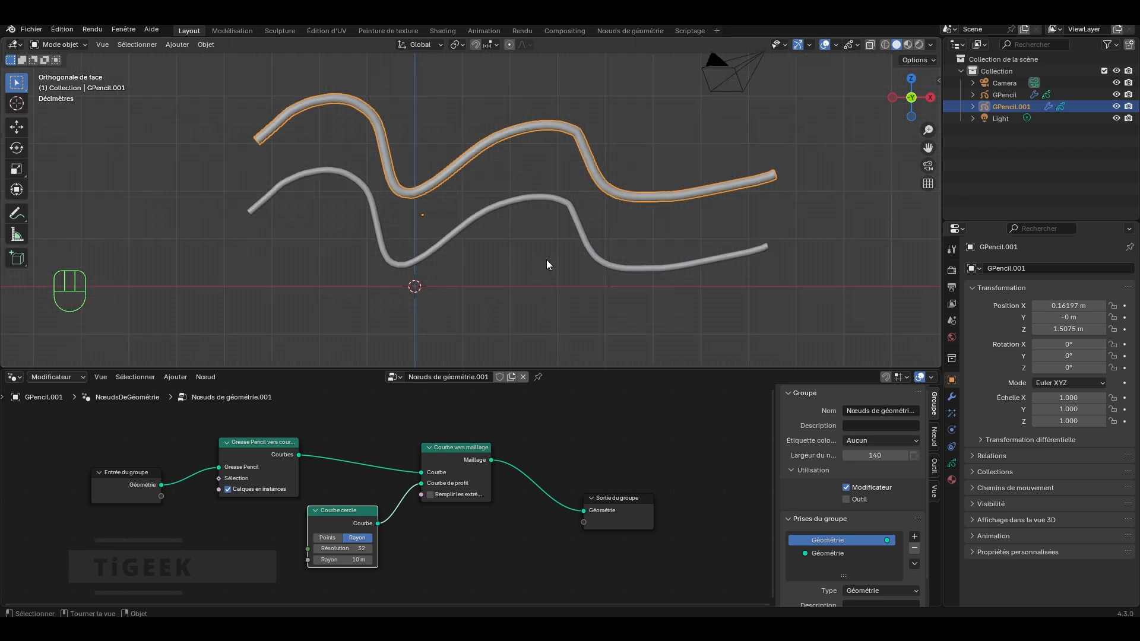
# Try drawing a wavy freehand stroke below the two tubes in Draw Mode on GPencil.001, and undo it.
pyautogui.scroll(1, 546, 259)
pyautogui.click(62, 44)
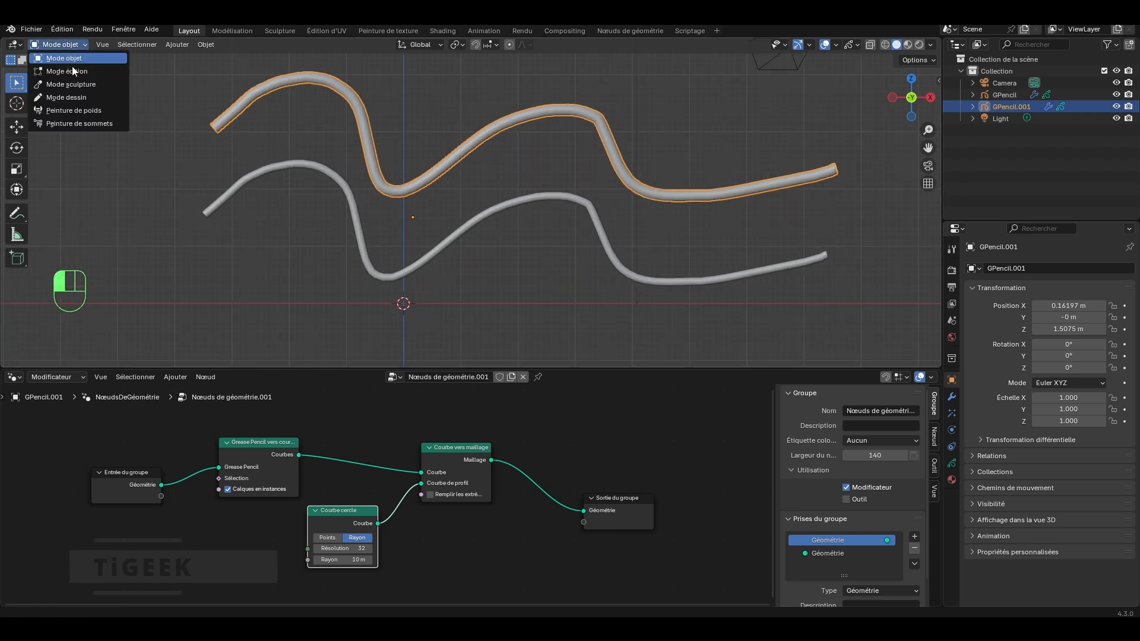
pyautogui.click(76, 95)
pyautogui.moveTo(223, 258)
pyautogui.mouseDown()
pyautogui.moveTo(418, 311)
pyautogui.moveTo(561, 309)
pyautogui.mouseUp()
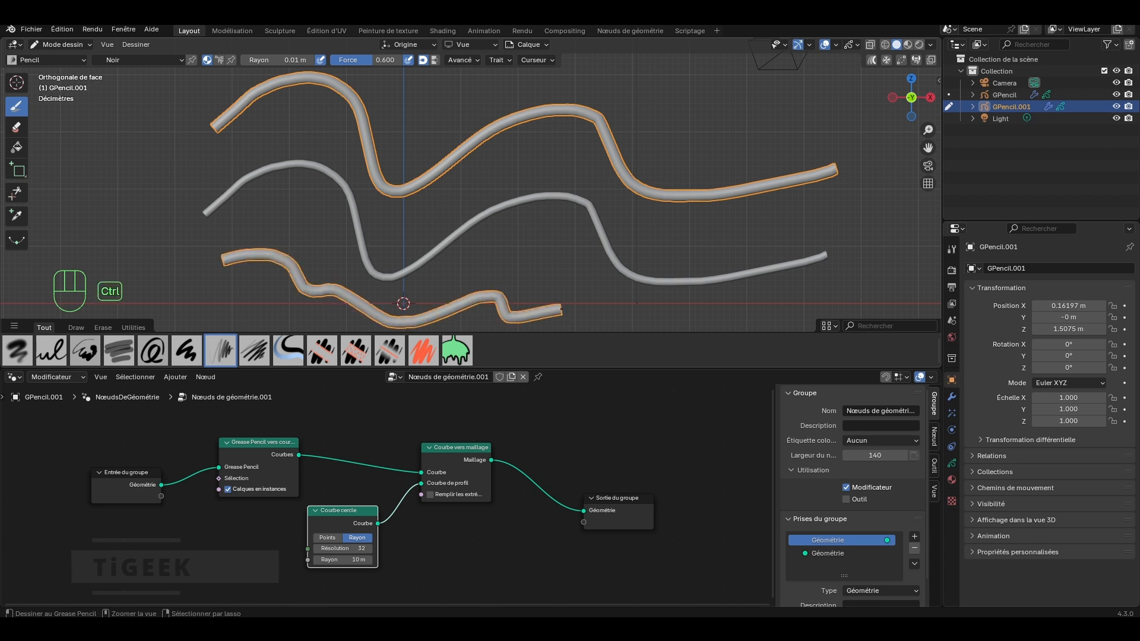
pyautogui.hotkey('ctrl', 'z')
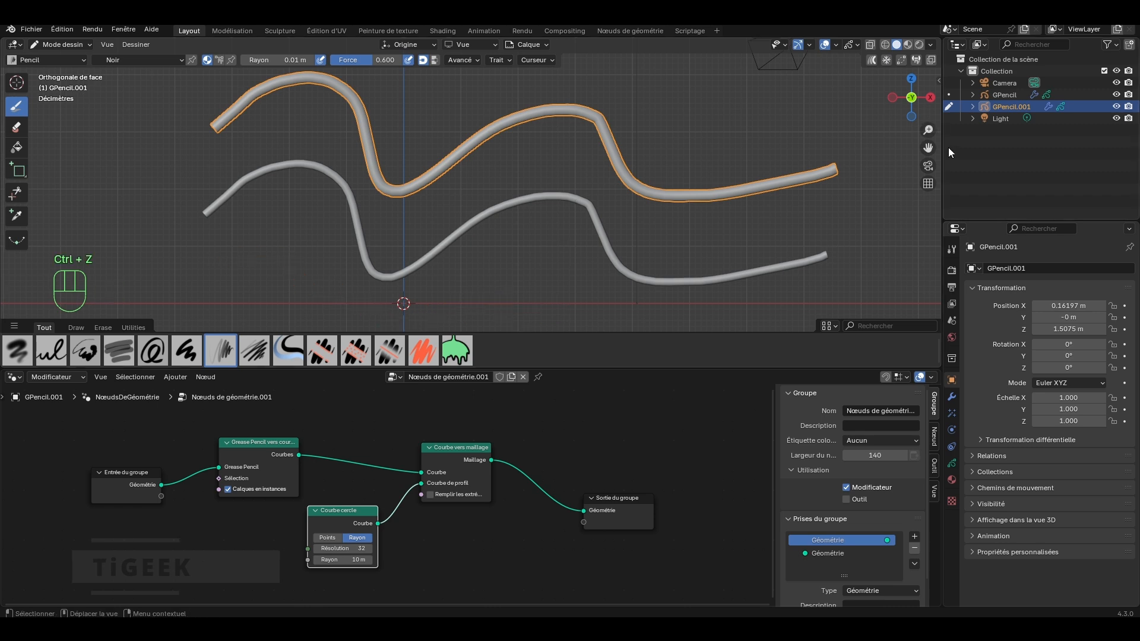
# Display the modifiers of the GPencil.001 object to examine its independent geometry nodes tree.
pyautogui.moveTo(928, 148); pyautogui.dragTo(928, 155)
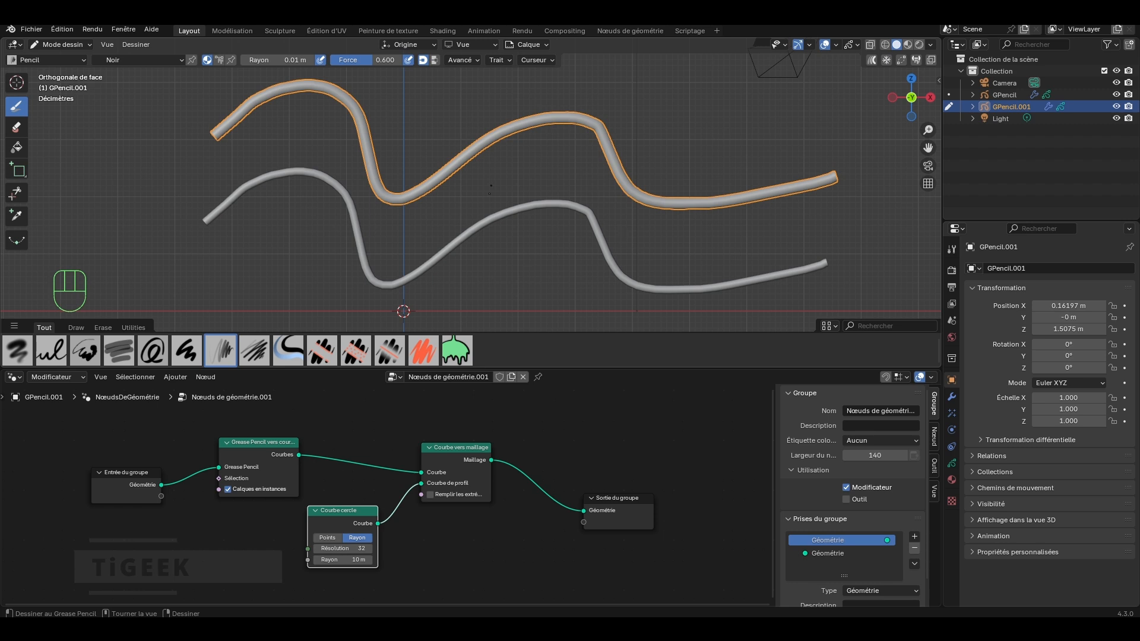
pyautogui.click(953, 398)
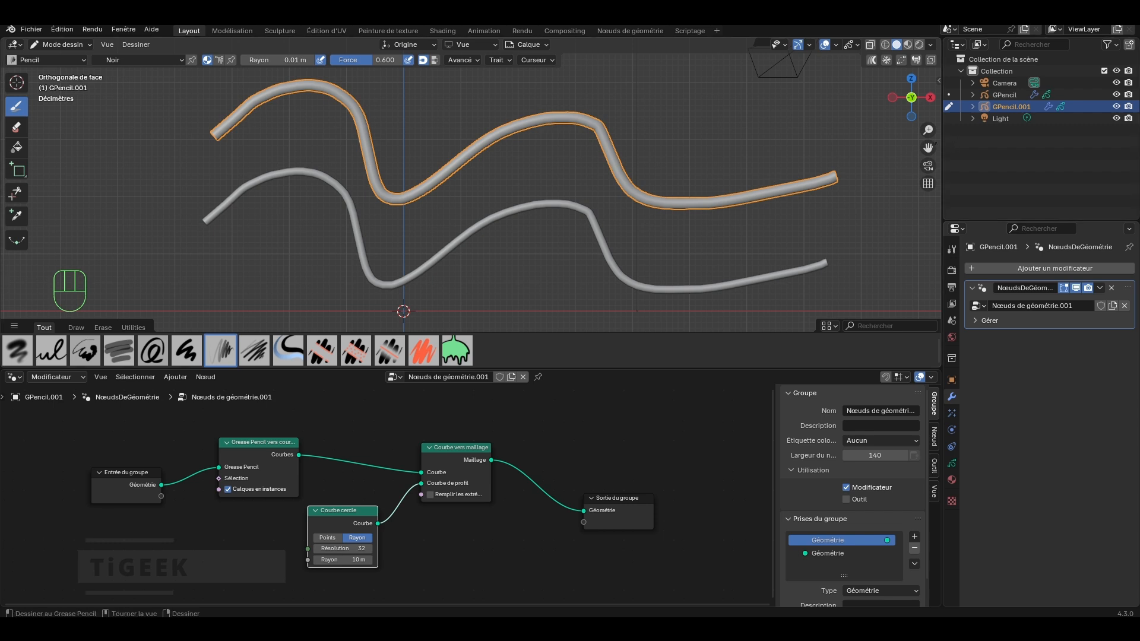
pyautogui.moveTo(928, 148); pyautogui.dragTo(928, 159)
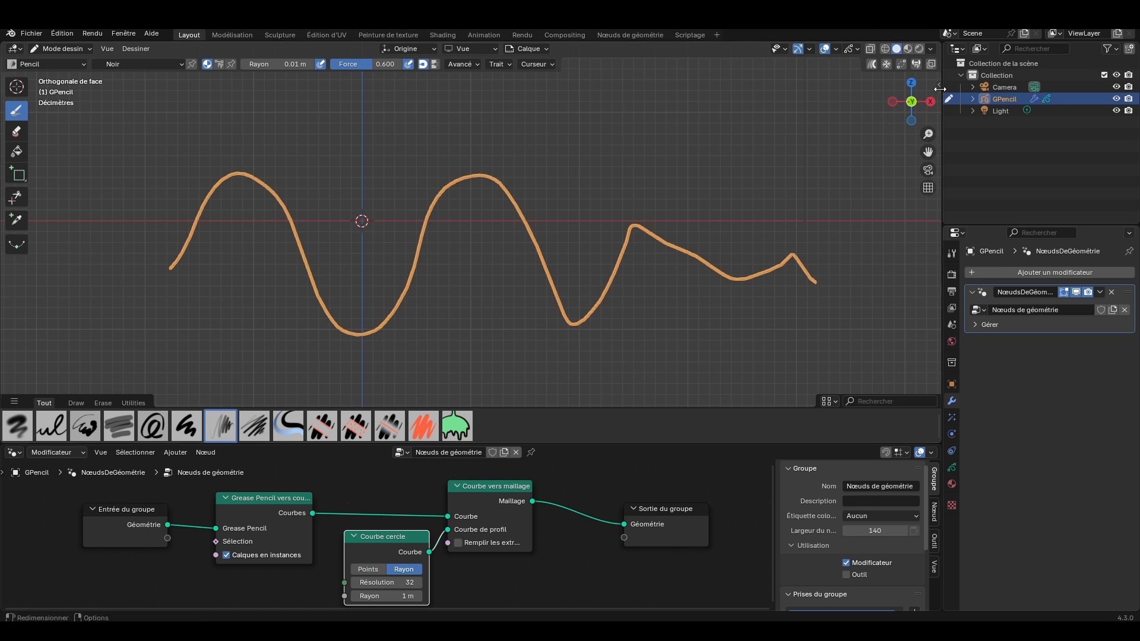
# Enable the Screencast Keys overlay in the 3D viewport and hide its settings.
pyautogui.press('n')
pyautogui.click(933, 206)
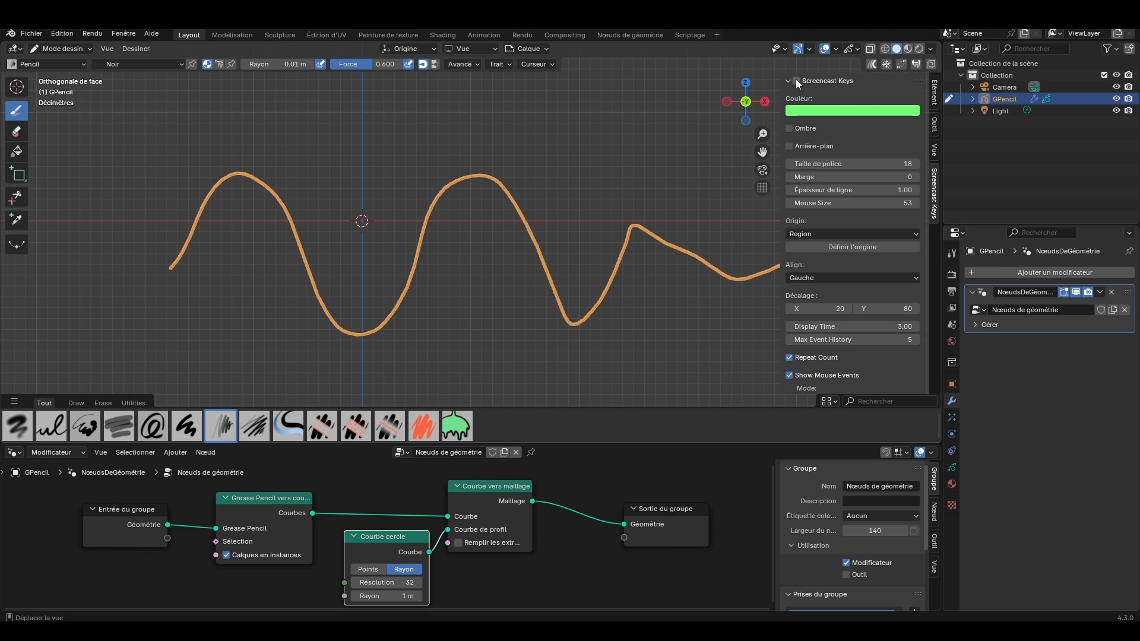
pyautogui.moveTo(778, 109); pyautogui.dragTo(934, 119)
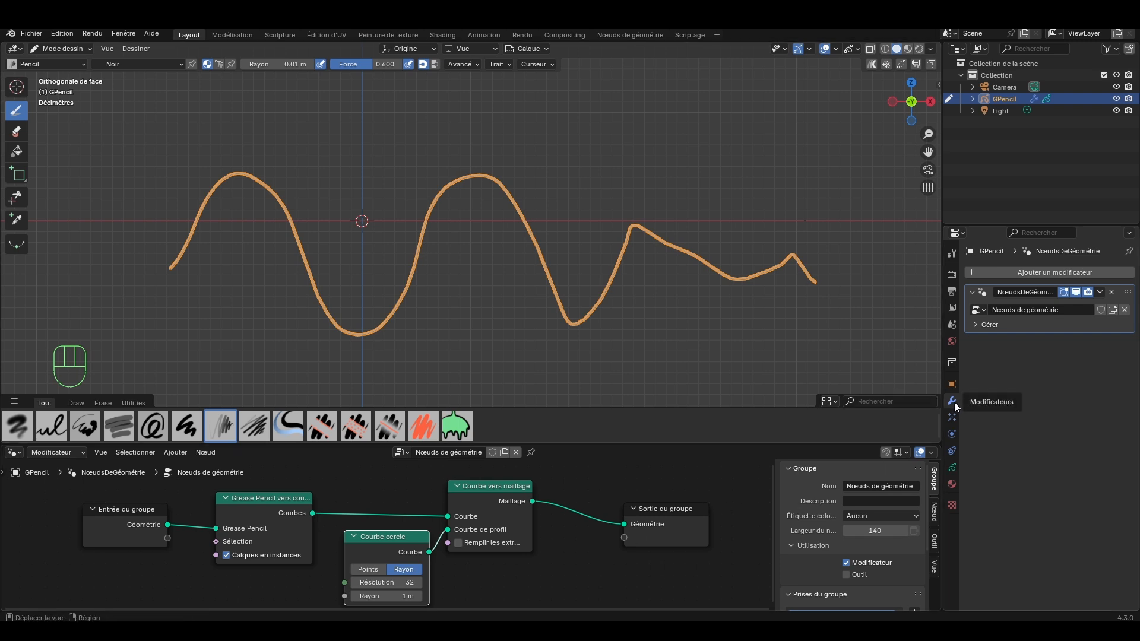
# Add an Adoucir modifier to GPencil, placed above the geometry nodes modifier, with Répéter set to 11.
pyautogui.click(1034, 272)
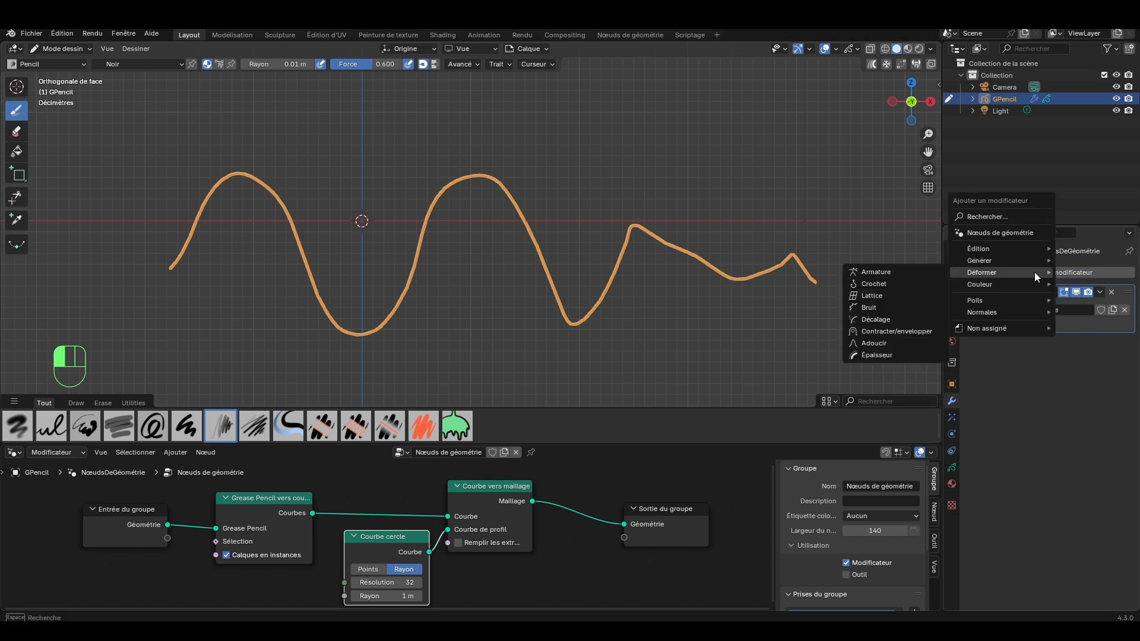
pyautogui.click(891, 344)
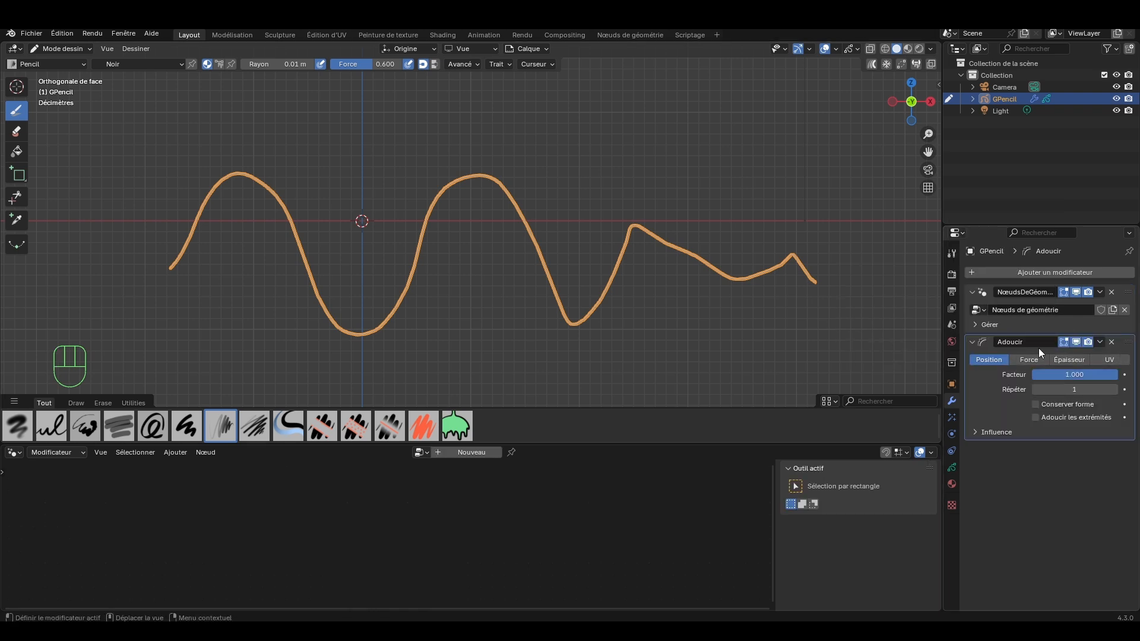
pyautogui.moveTo(1062, 389); pyautogui.dragTo(1036, 389)
pyautogui.moveTo(1128, 346); pyautogui.dragTo(1125, 283)
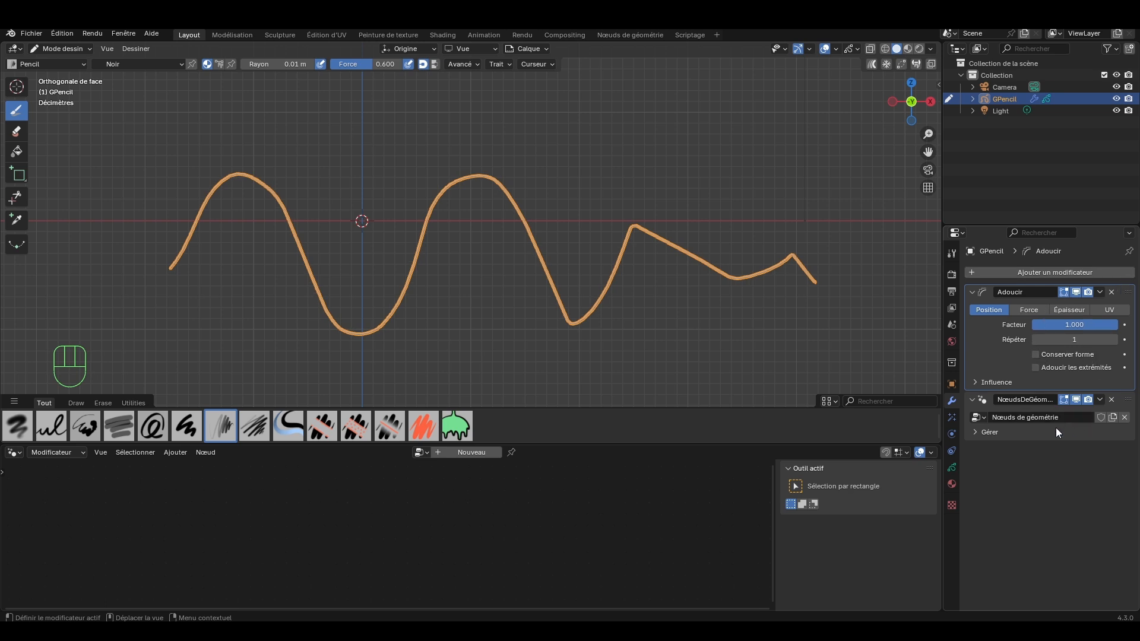
pyautogui.moveTo(1104, 340); pyautogui.dragTo(1136, 340)
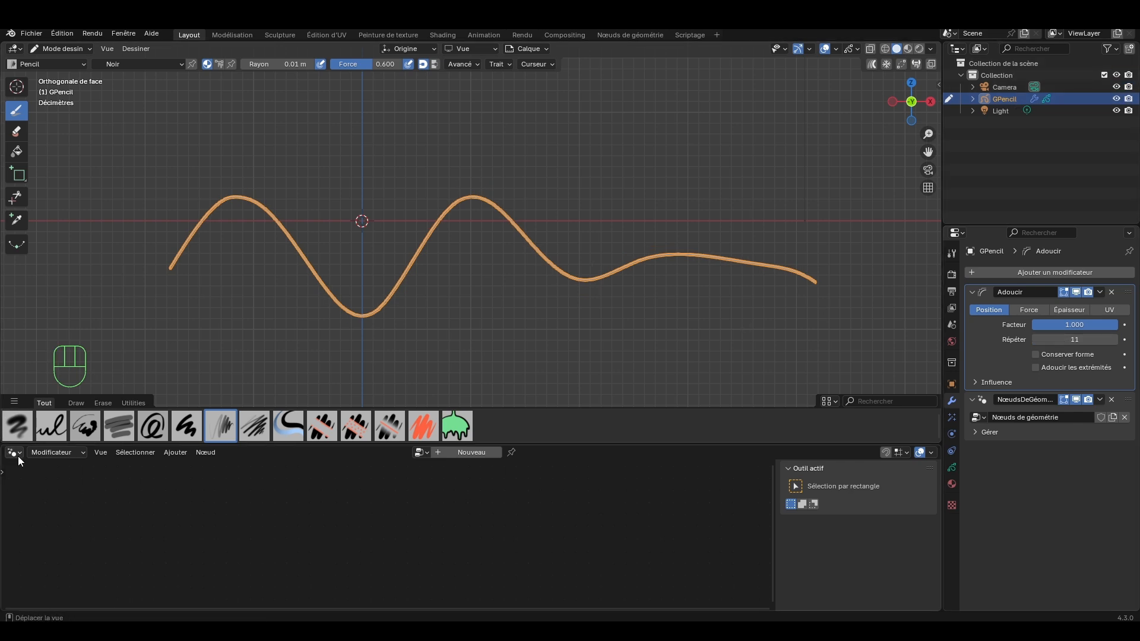
# Switch GPencil to Object Mode and collapse its geometry nodes modifier.
pyautogui.click(65, 48)
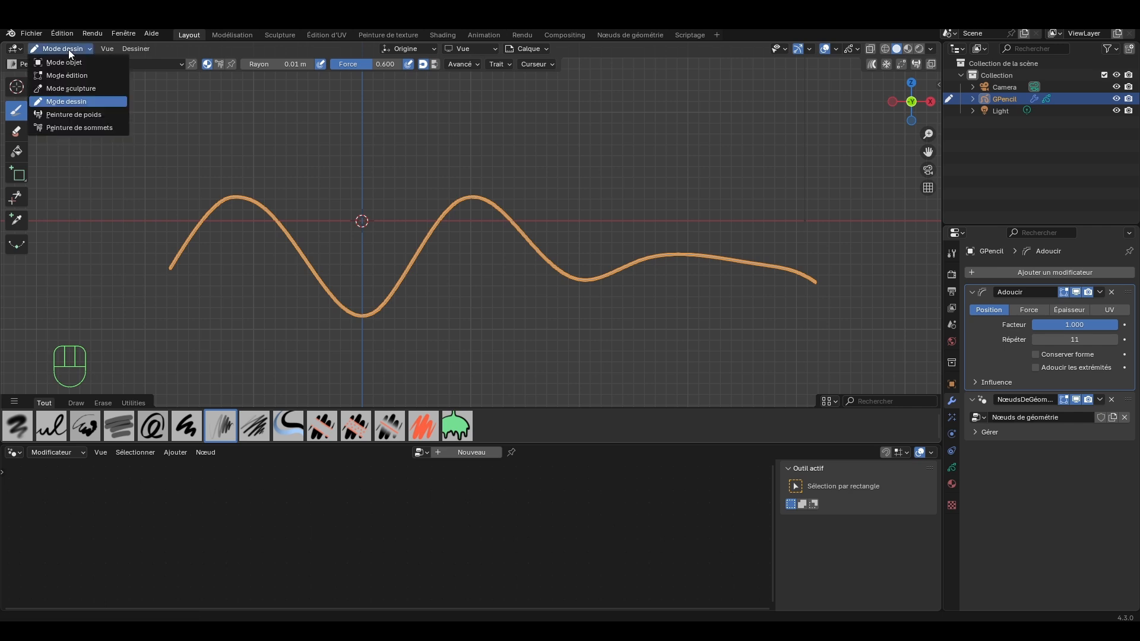
pyautogui.click(72, 61)
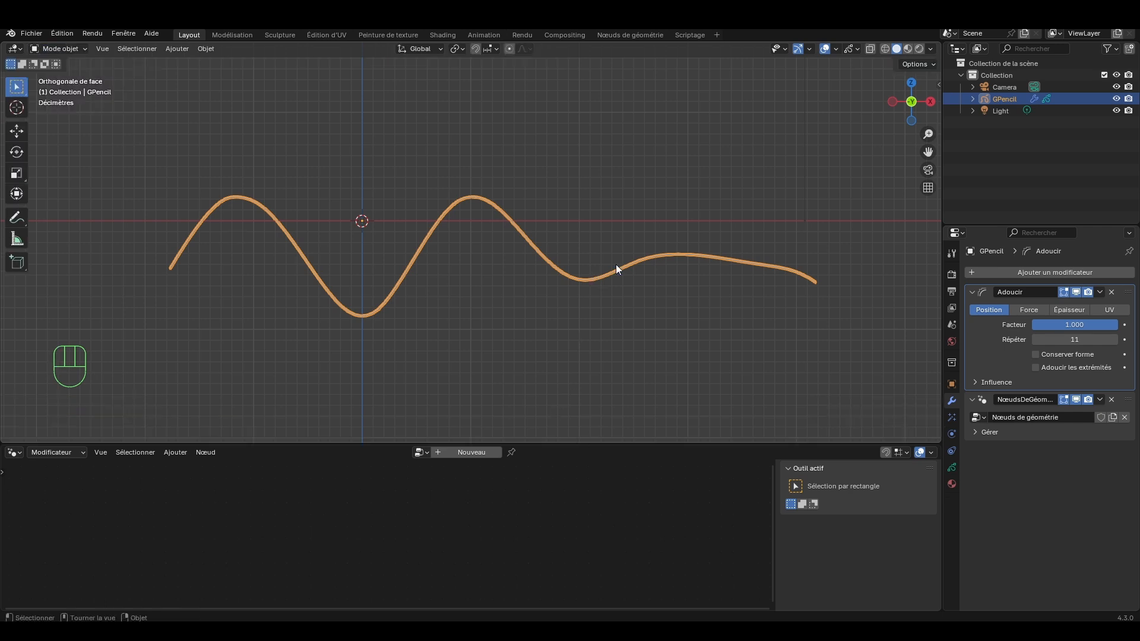
pyautogui.click(1063, 88)
pyautogui.click(1008, 99)
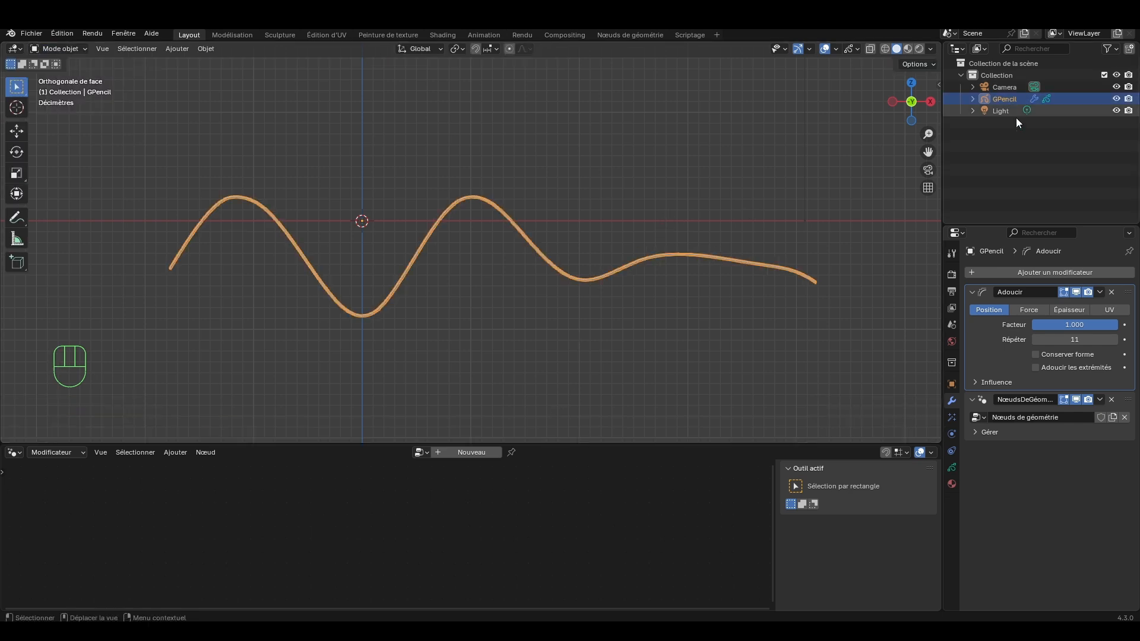
pyautogui.click(1028, 432)
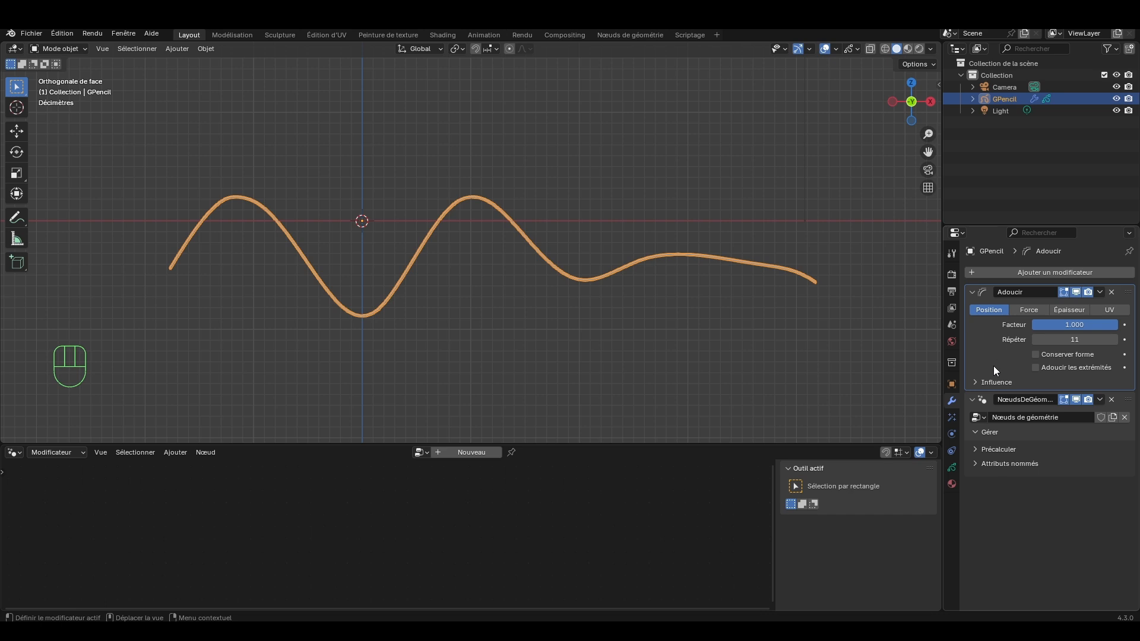
pyautogui.click(973, 400)
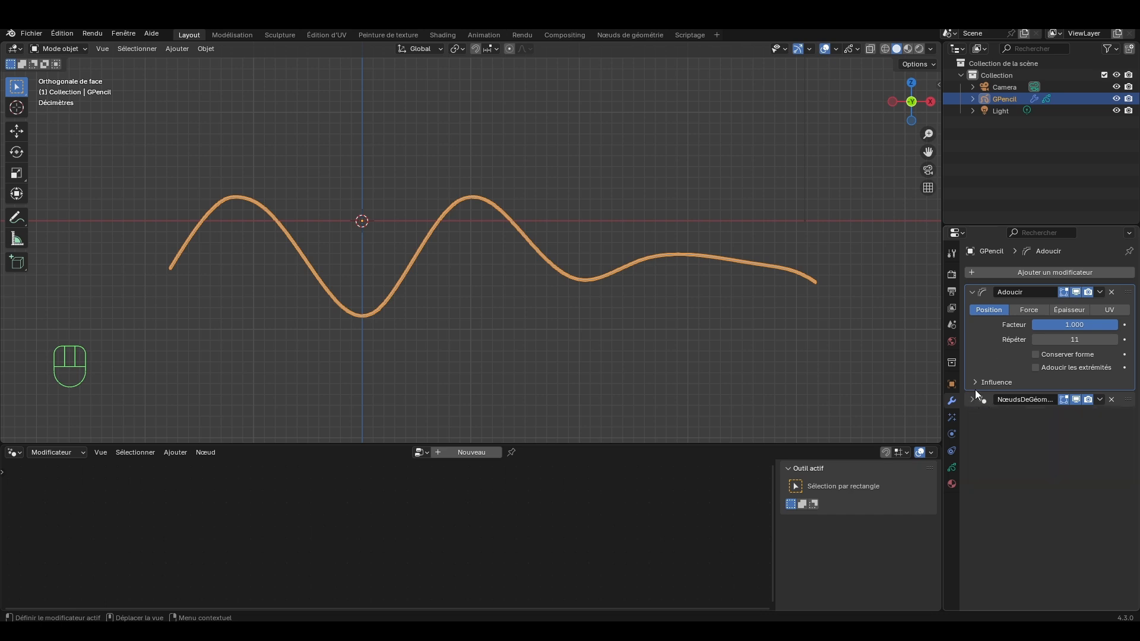
# Reselect GPencil and alternate the active modifier between Adoucir and geometry nodes to examine when the node tree is displayed.
pyautogui.moveTo(1114, 399)
pyautogui.mouseDown()
pyautogui.moveTo(1115, 299)
pyautogui.moveTo(1117, 408)
pyautogui.mouseUp()
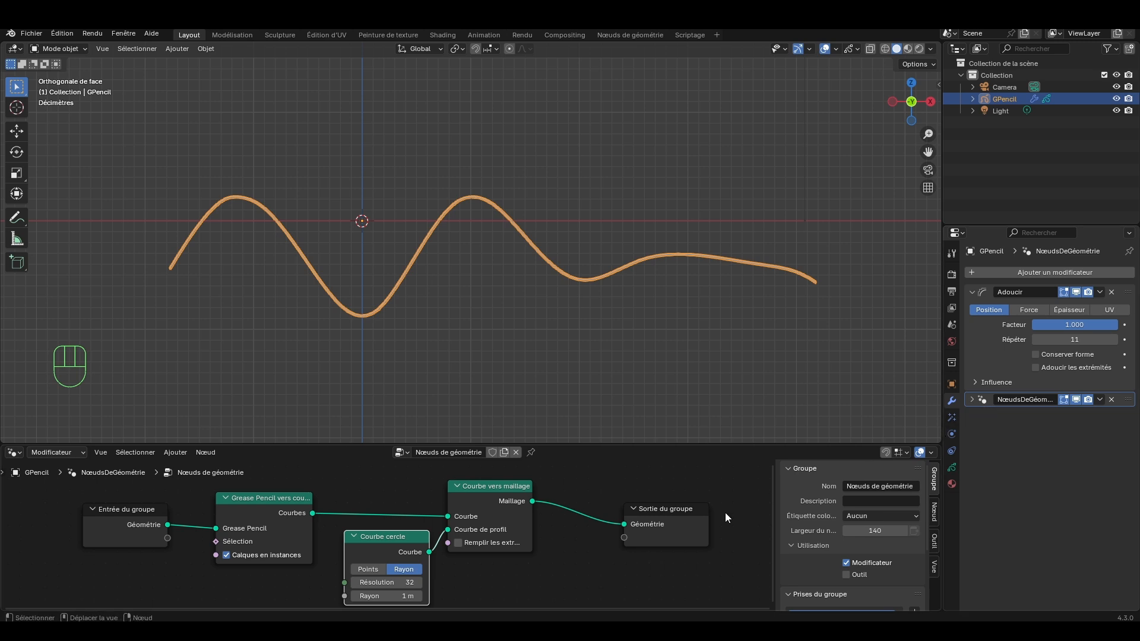
pyautogui.click(696, 480)
pyautogui.click(1000, 111)
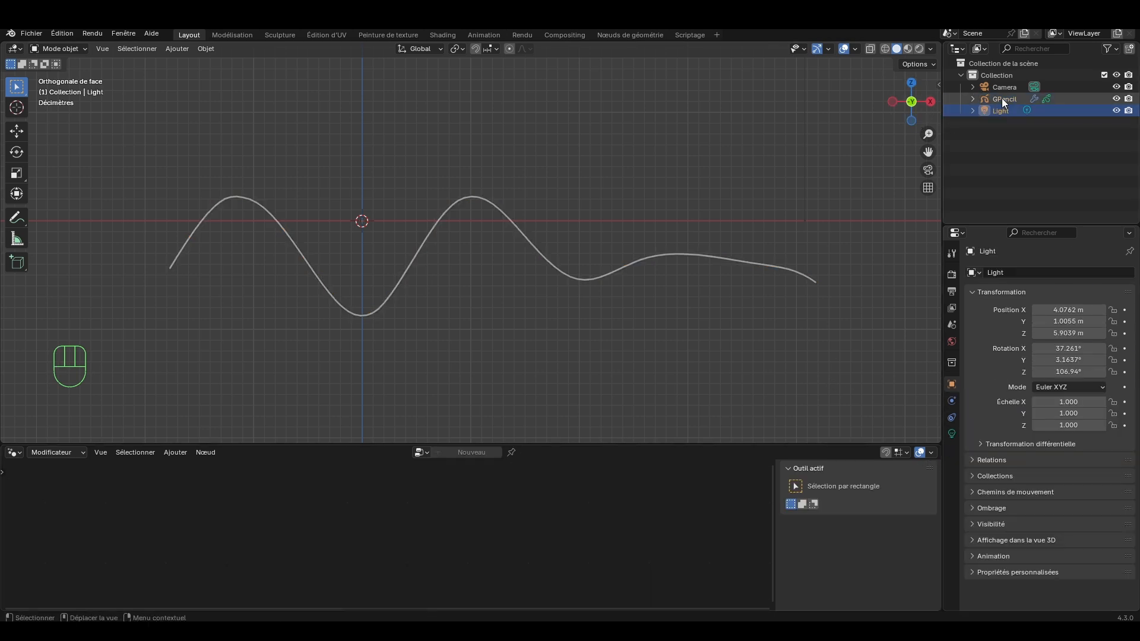
pyautogui.click(1002, 98)
pyautogui.click(992, 305)
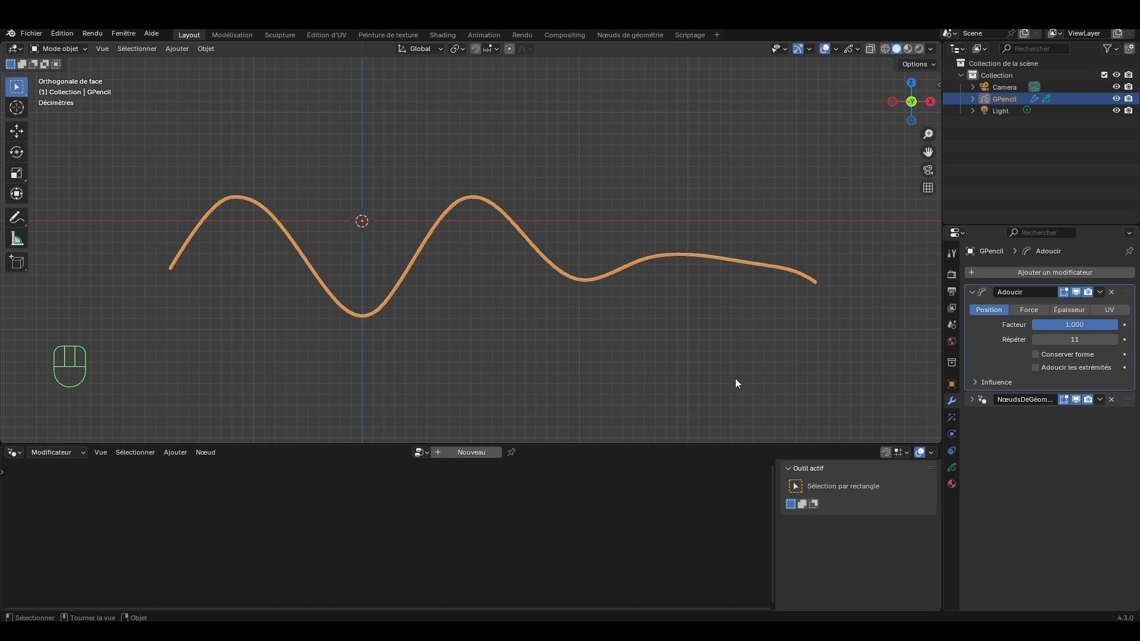
pyautogui.click(1127, 403)
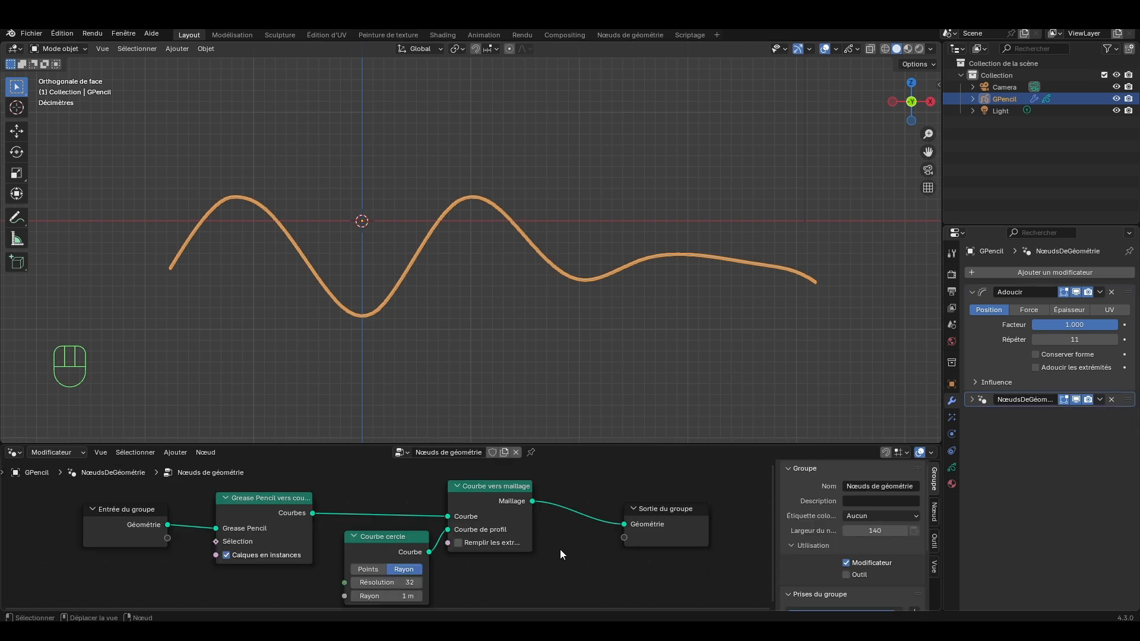
pyautogui.moveTo(560, 550); pyautogui.dragTo(573, 542, button='middle')
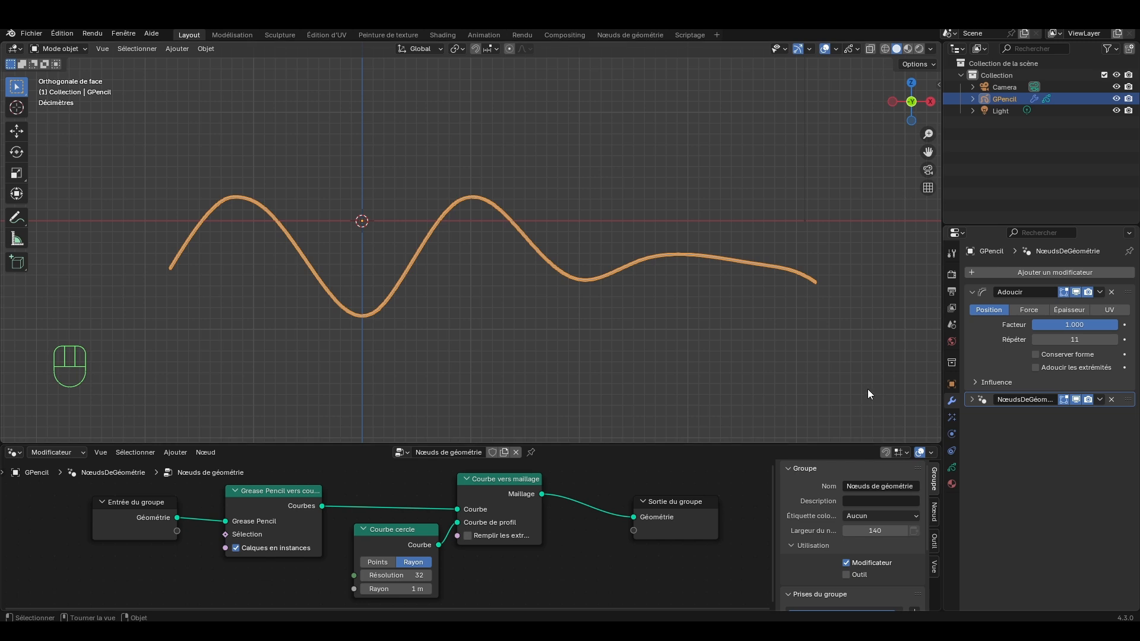
# Make Adoucir the active modifier, try Répéter at 7, and set it to 17 while checking the tube's smoothing.
pyautogui.click(974, 345)
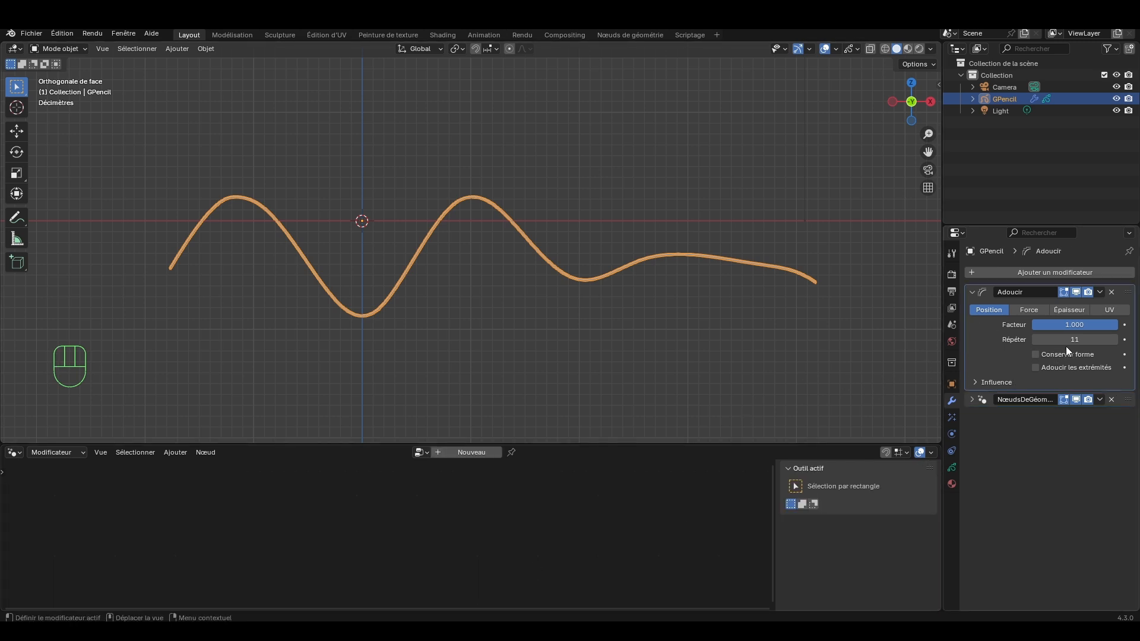
pyautogui.moveTo(1069, 341)
pyautogui.mouseDown()
pyautogui.moveTo(1096, 341)
pyautogui.moveTo(1039, 341)
pyautogui.moveTo(1069, 341)
pyautogui.mouseUp()
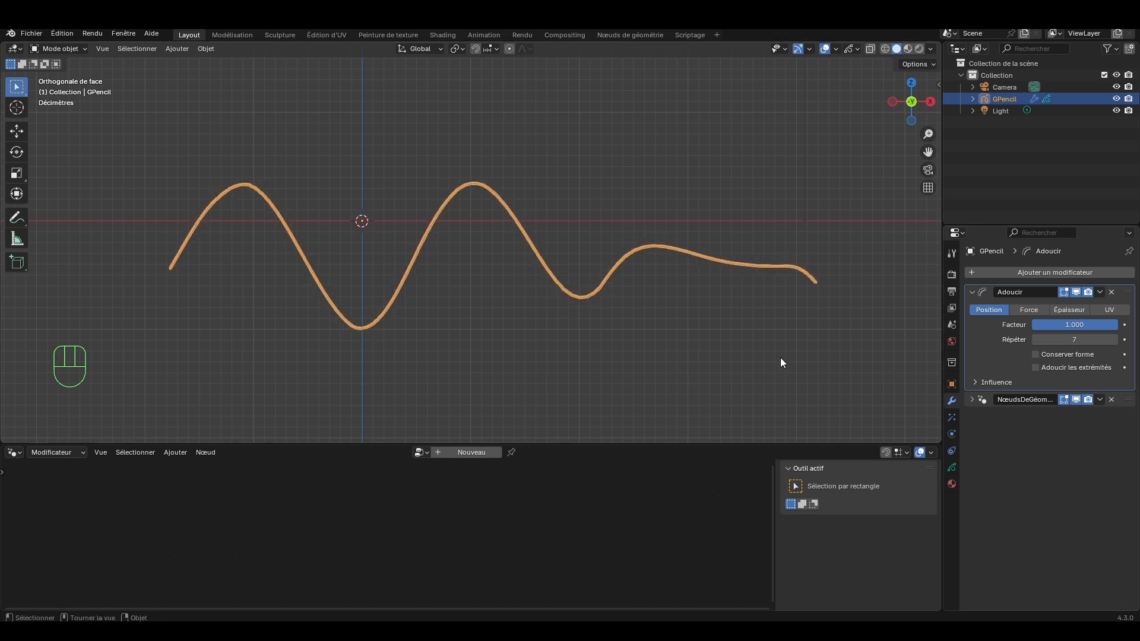
pyautogui.moveTo(780, 357); pyautogui.dragTo(719, 357, button='middle')
pyautogui.keyDown('shift'); pyautogui.moveTo(673, 355); pyautogui.dragTo(689, 349, button='middle'); pyautogui.keyUp('shift')
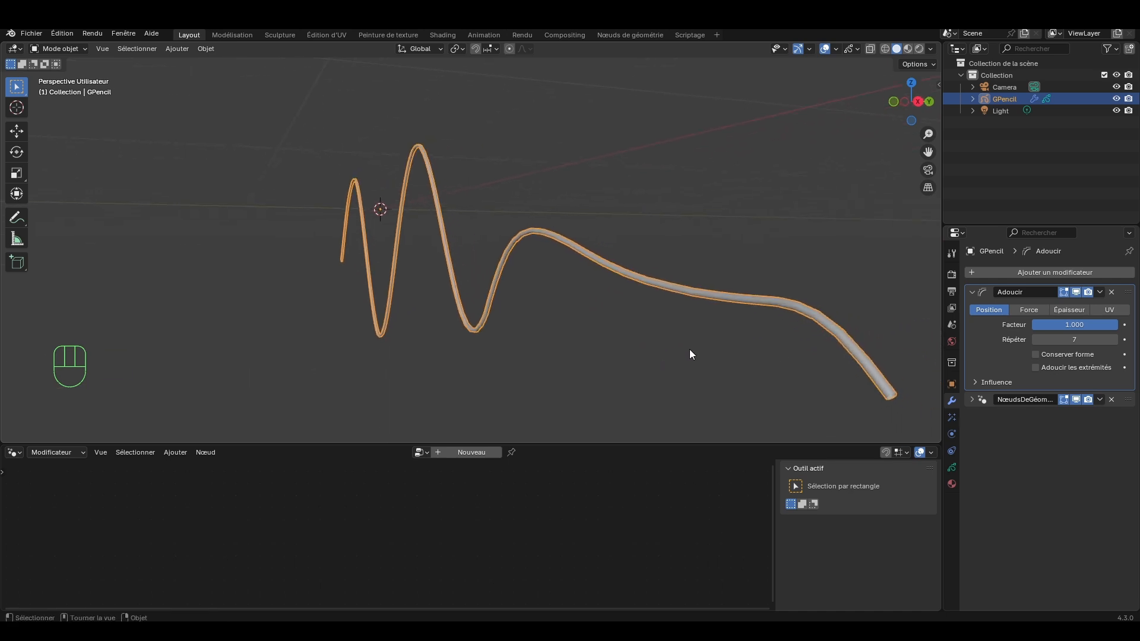
pyautogui.moveTo(1074, 340)
pyautogui.mouseDown()
pyautogui.moveTo(1138, 340)
pyautogui.moveTo(1036, 339)
pyautogui.moveTo(1046, 347)
pyautogui.mouseUp()
pyautogui.moveTo(655, 369)
pyautogui.mouseDown(button='middle')
pyautogui.moveTo(746, 372)
pyautogui.moveTo(672, 350)
pyautogui.moveTo(685, 354)
pyautogui.mouseUp(button='middle')
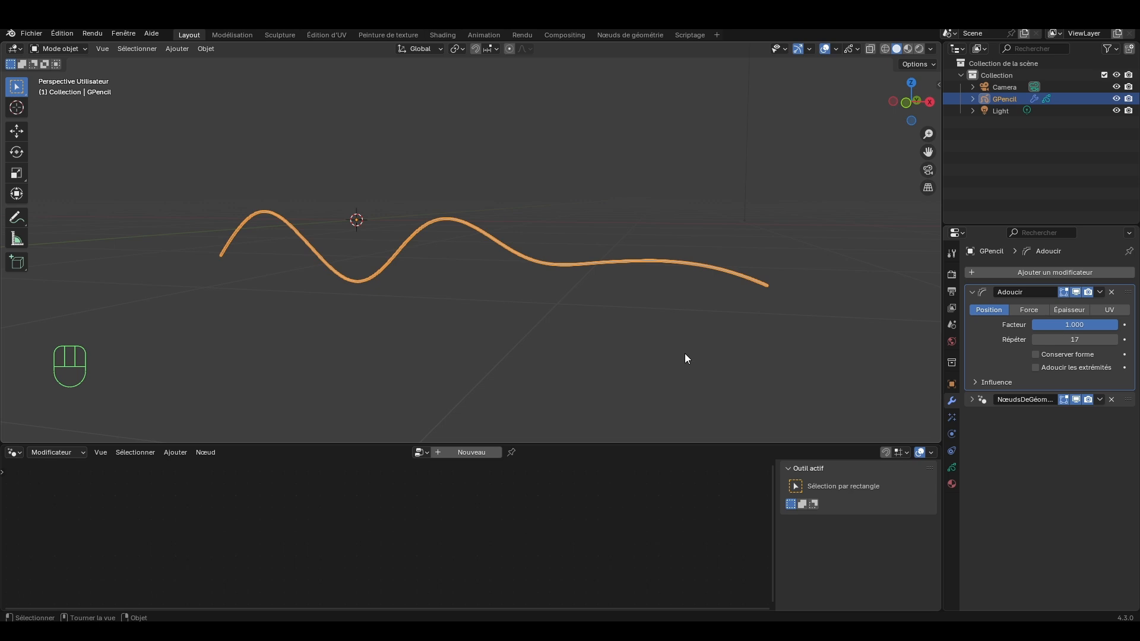
pyautogui.press('KP_1')
# Reselect the GPencil tube, make its geometry nodes modifier active, and expand that modifier's settings.
pyautogui.click(696, 295)
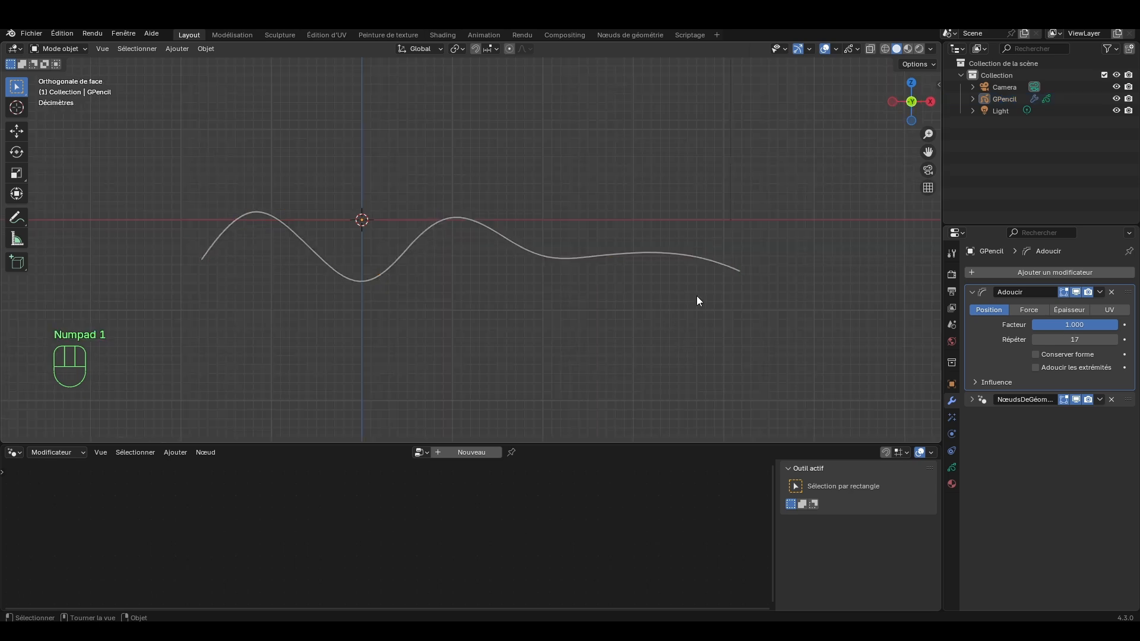
pyautogui.click(668, 256)
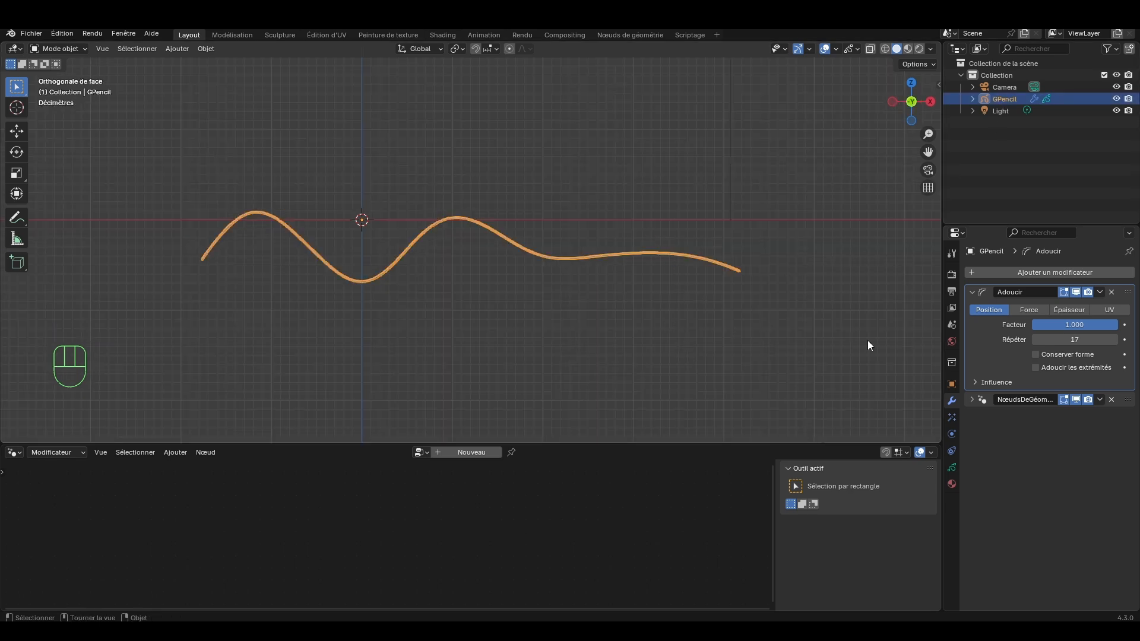
pyautogui.click(1113, 403)
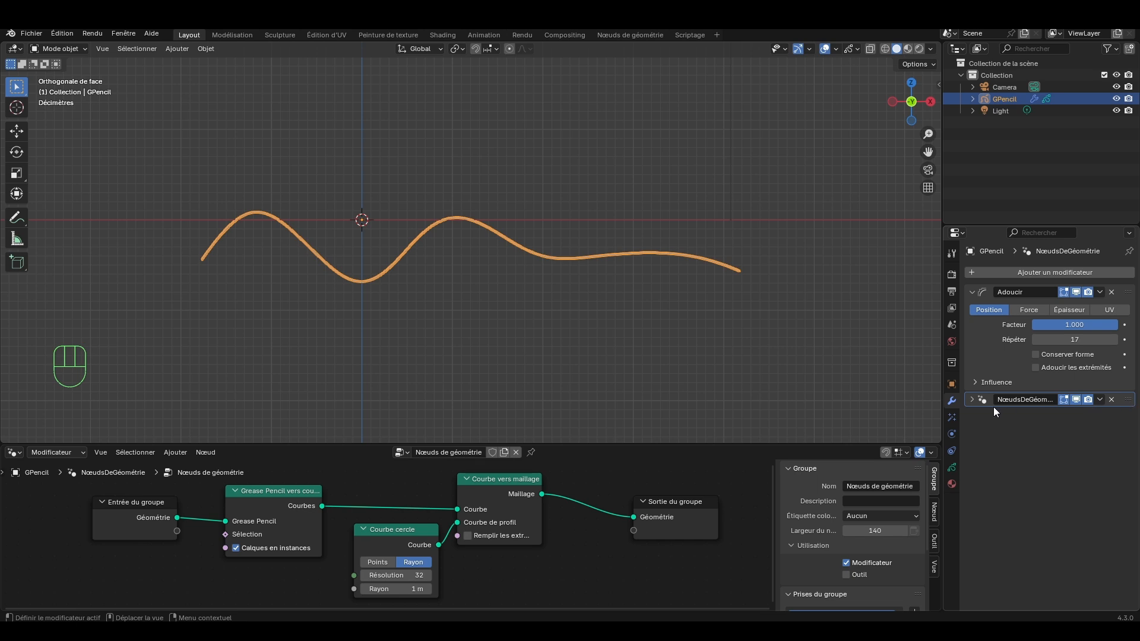
pyautogui.click(973, 399)
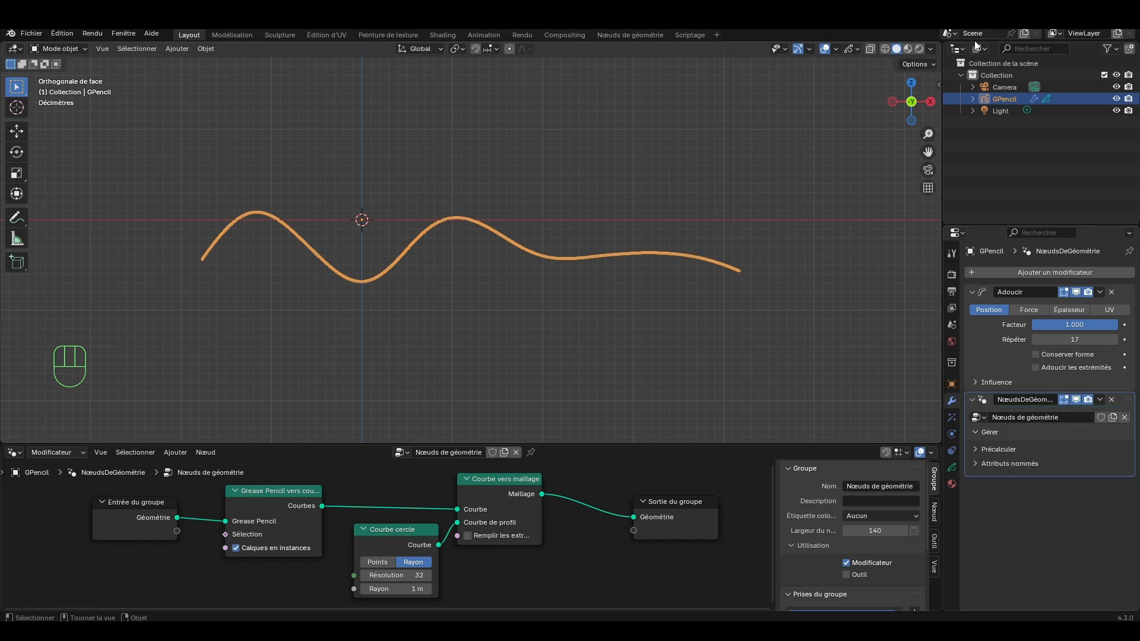
# Select the Camera and align it to an angled perspective view of the tube.
pyautogui.click(1001, 86)
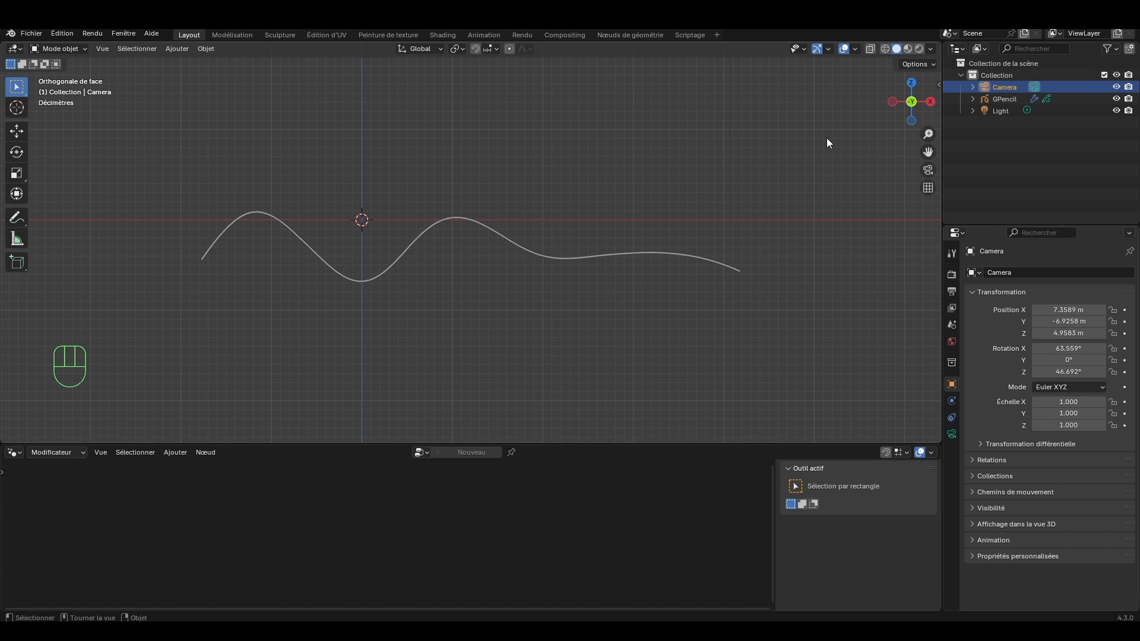
pyautogui.scroll(2, 826, 138)
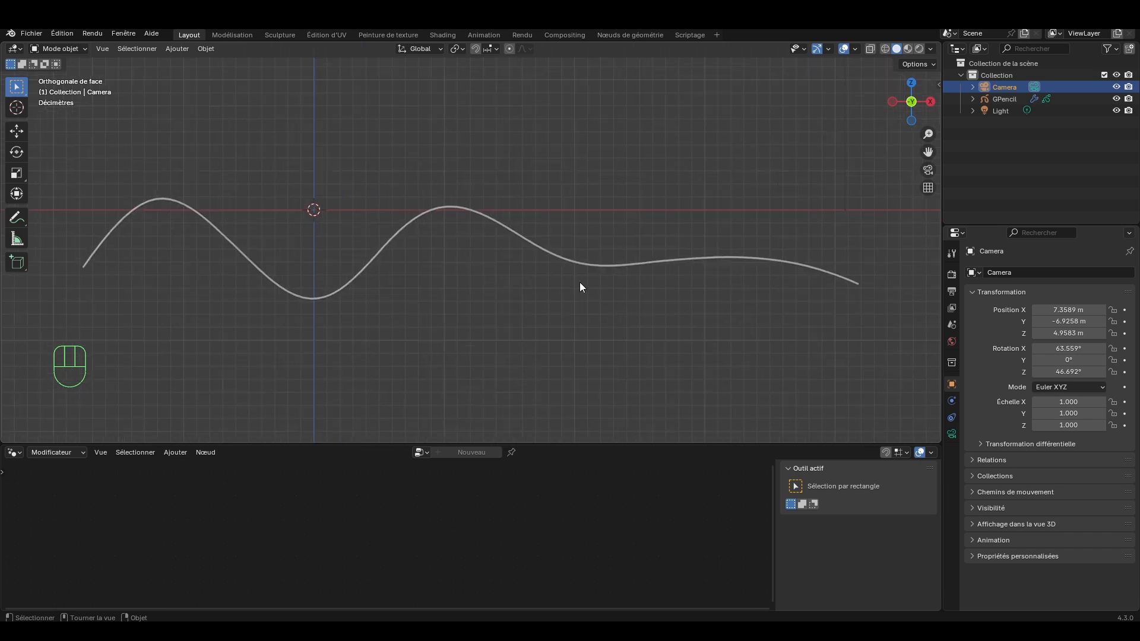
pyautogui.moveTo(580, 287)
pyautogui.mouseDown(button='middle')
pyautogui.moveTo(662, 287)
pyautogui.moveTo(600, 296)
pyautogui.moveTo(638, 288)
pyautogui.mouseUp(button='middle')
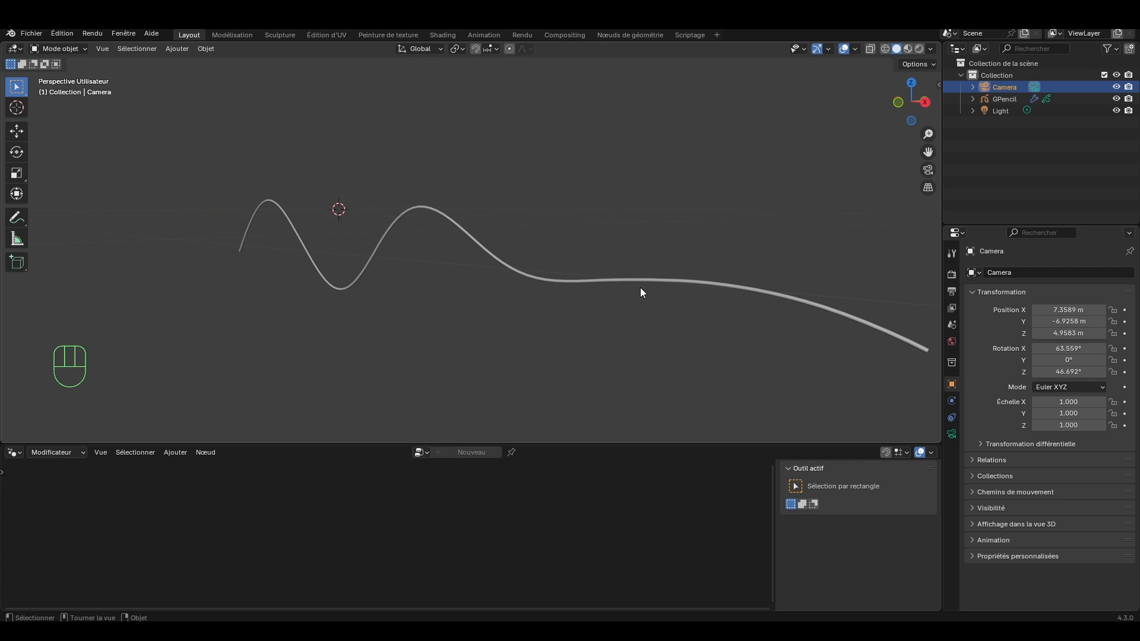
pyautogui.press('ctrl+alt+KP_0')
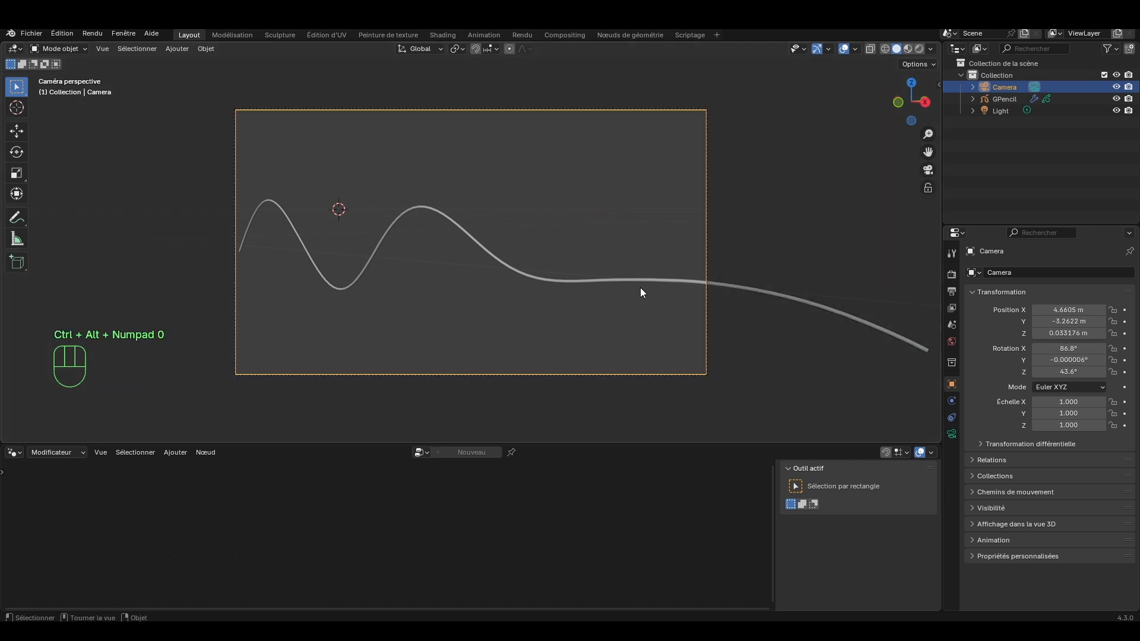
pyautogui.scroll(1, 640, 287)
# Lock the camera to the view and orbit it to a new angle along the tube.
pyautogui.click(938, 85)
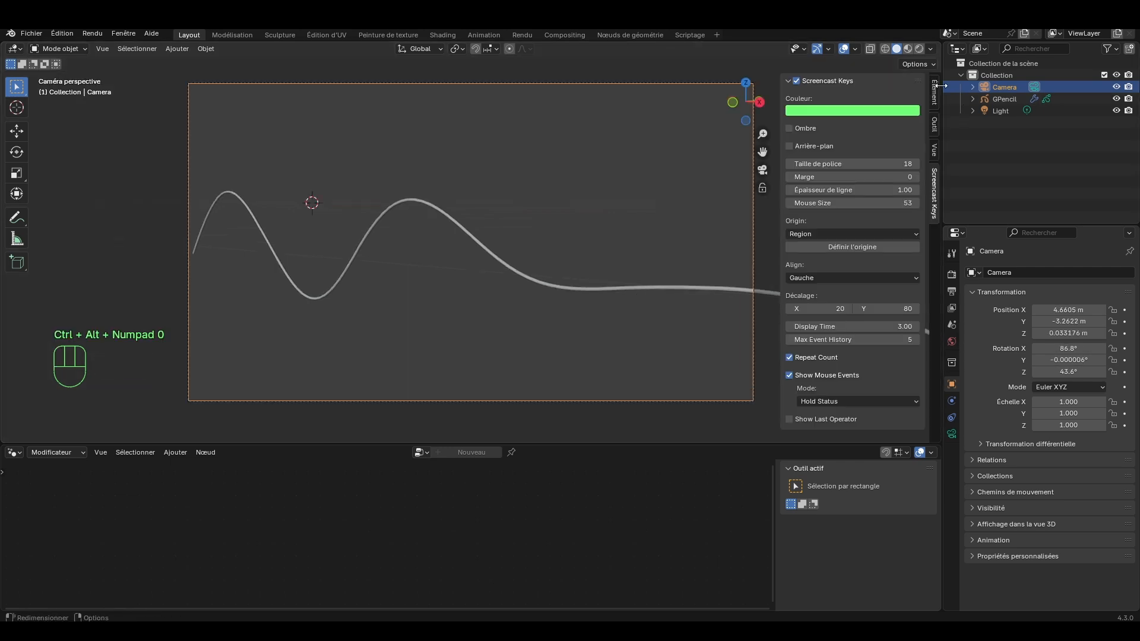
pyautogui.click(935, 151)
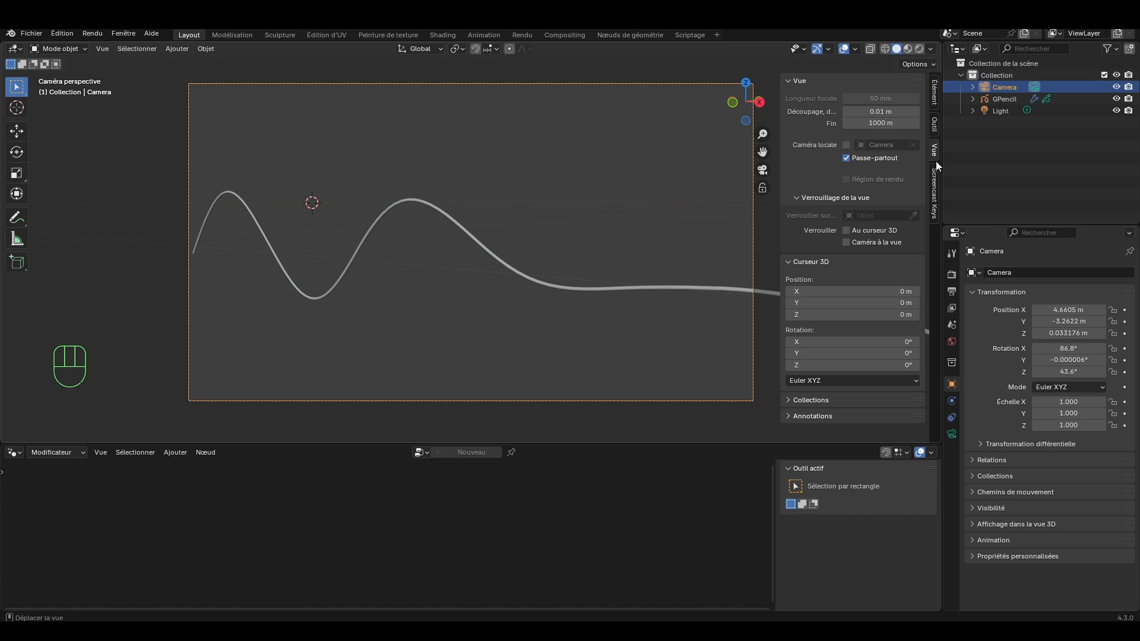
pyautogui.click(848, 241)
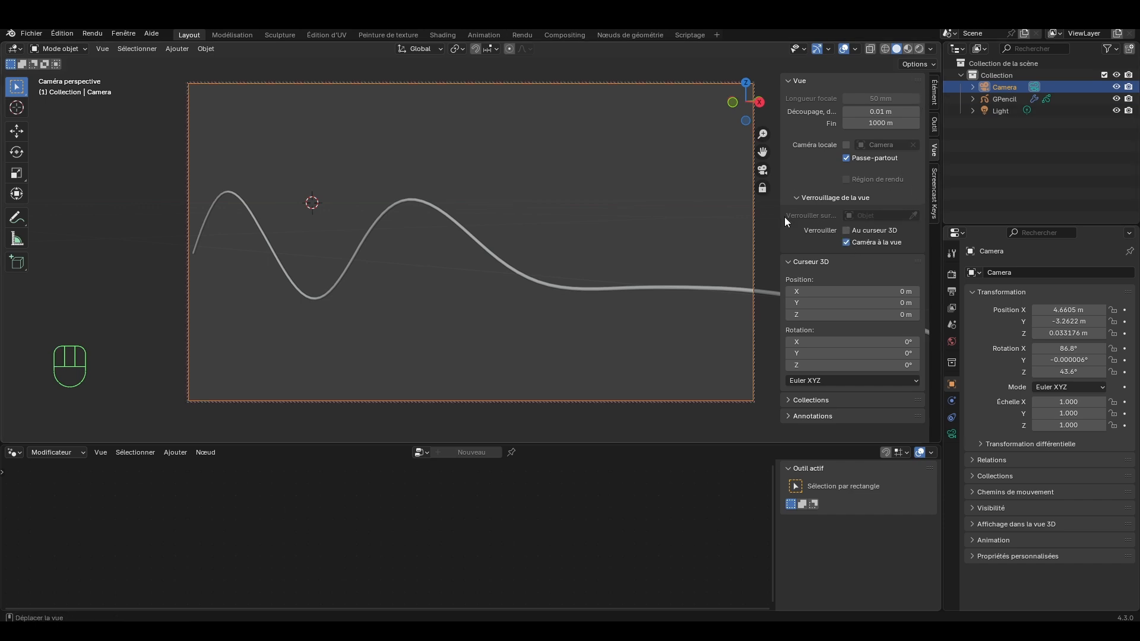
pyautogui.moveTo(782, 220); pyautogui.dragTo(976, 245)
pyautogui.moveTo(752, 307); pyautogui.dragTo(722, 306, button='middle')
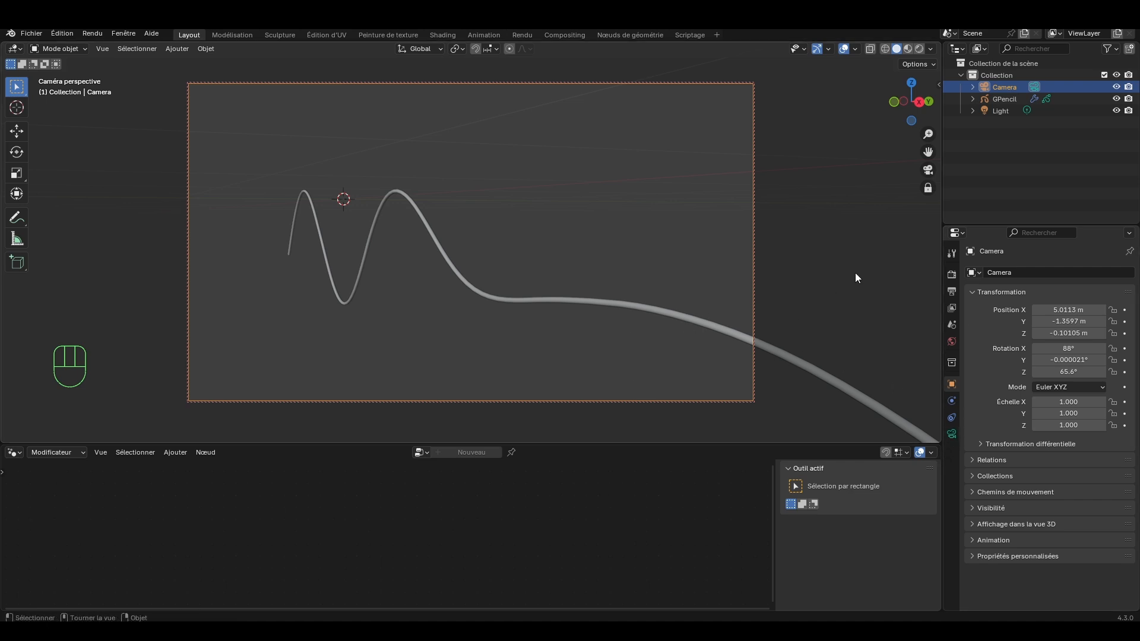
# Enable Profondeur de champ for the camera and switch to rendered shading, viewing the tube from a closer, more end-on angle.
pyautogui.click(951, 437)
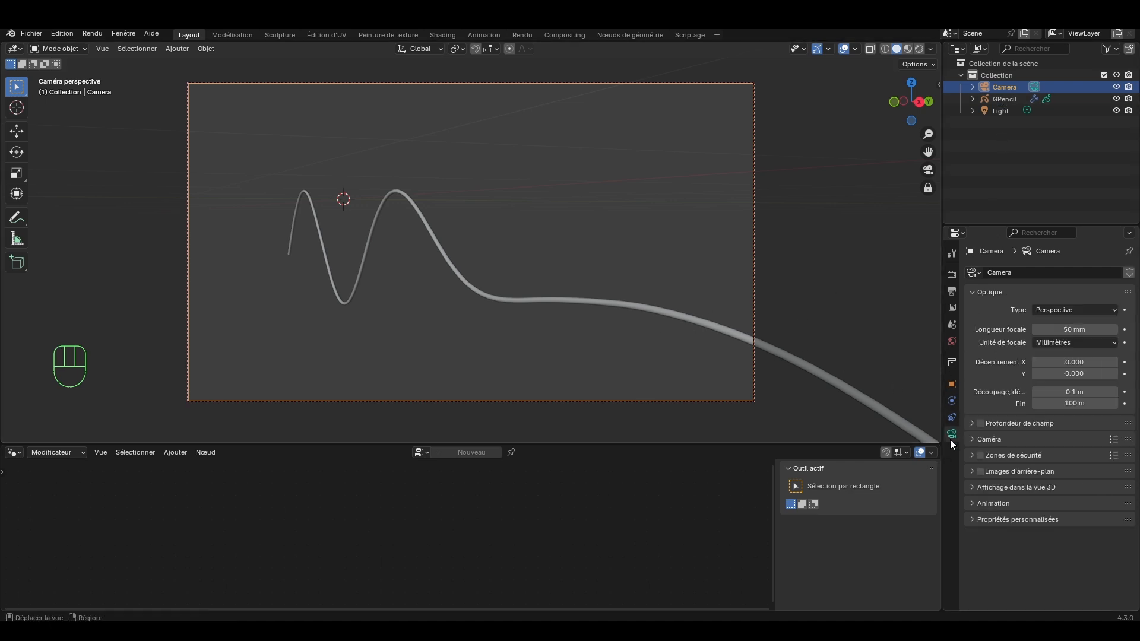
pyautogui.click(976, 423)
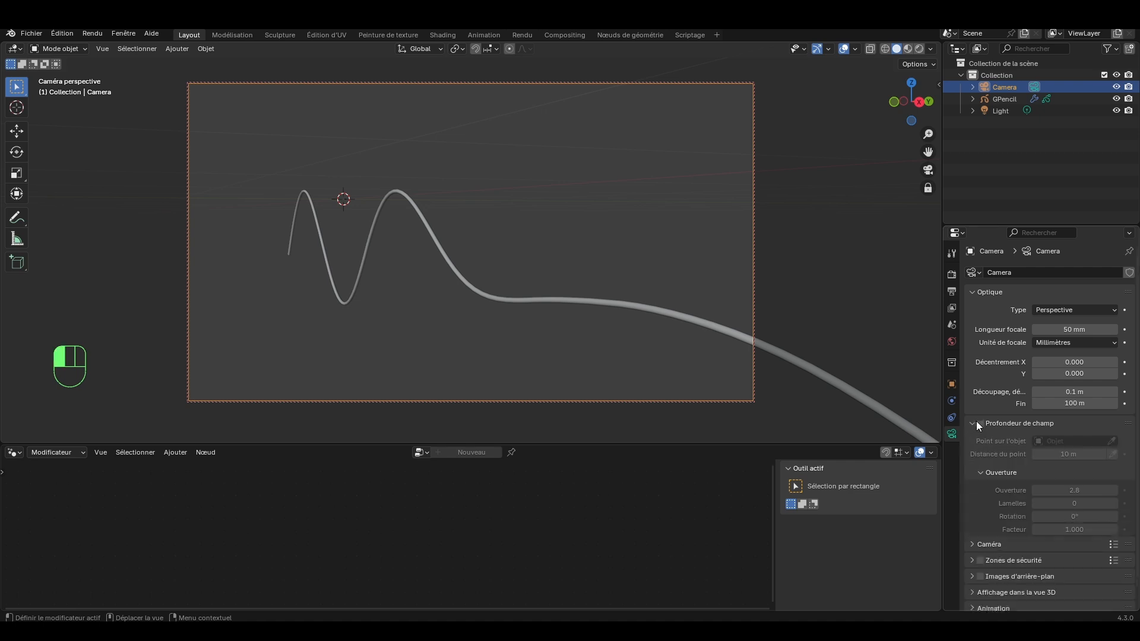
pyautogui.click(980, 424)
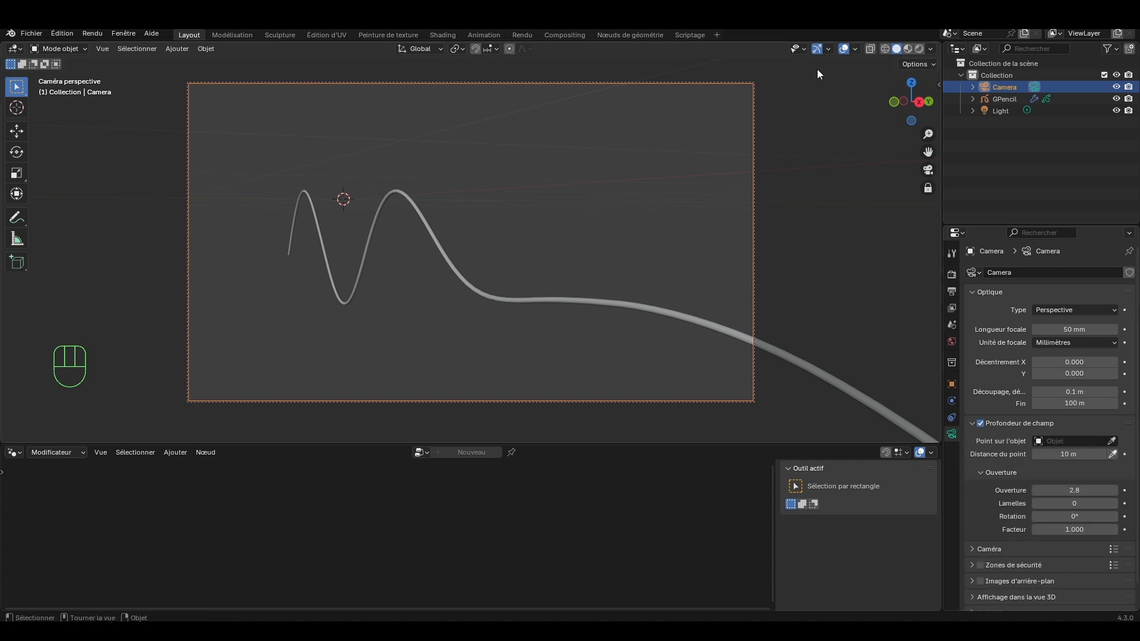
pyautogui.click(918, 48)
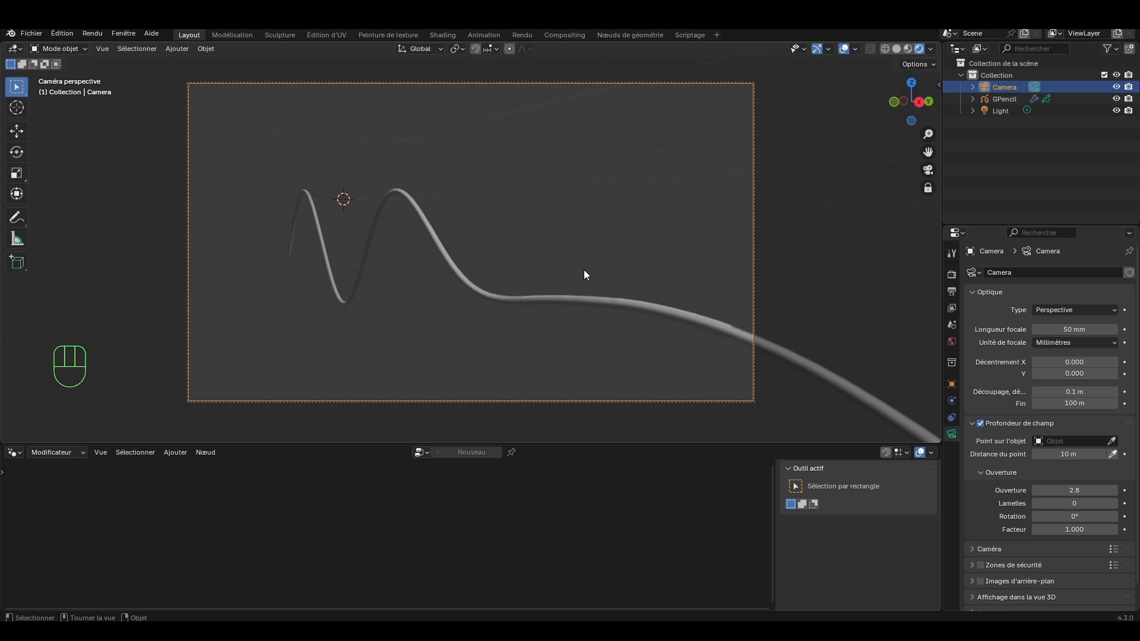
pyautogui.moveTo(583, 274); pyautogui.dragTo(550, 261, button='middle')
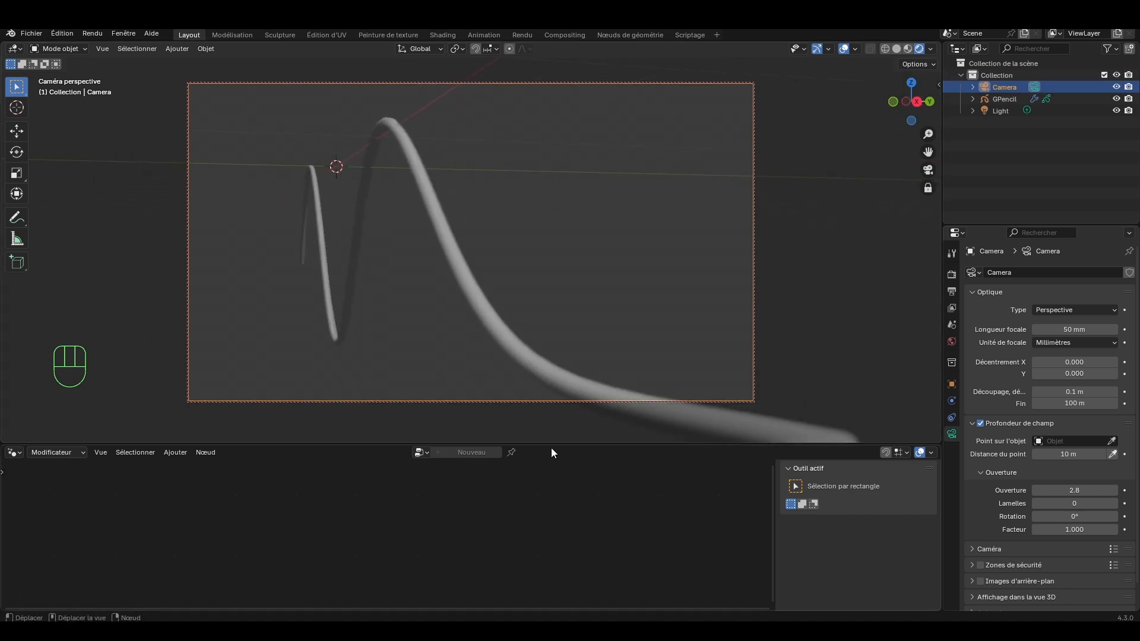
# Enlarge the 3D viewport and set the camera's depth of field to Ouverture 0.8 and Distance du point 1.55 m.
pyautogui.moveTo(568, 445); pyautogui.dragTo(583, 540)
pyautogui.moveTo(517, 345); pyautogui.dragTo(506, 316, button='middle')
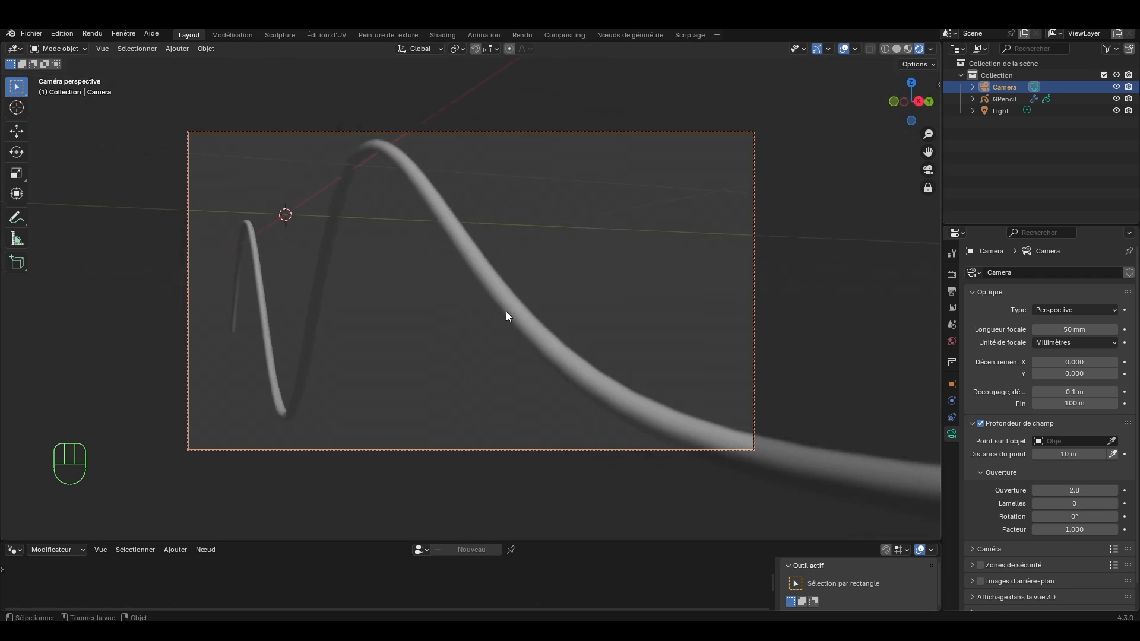
pyautogui.moveTo(1068, 492); pyautogui.dragTo(1006, 491)
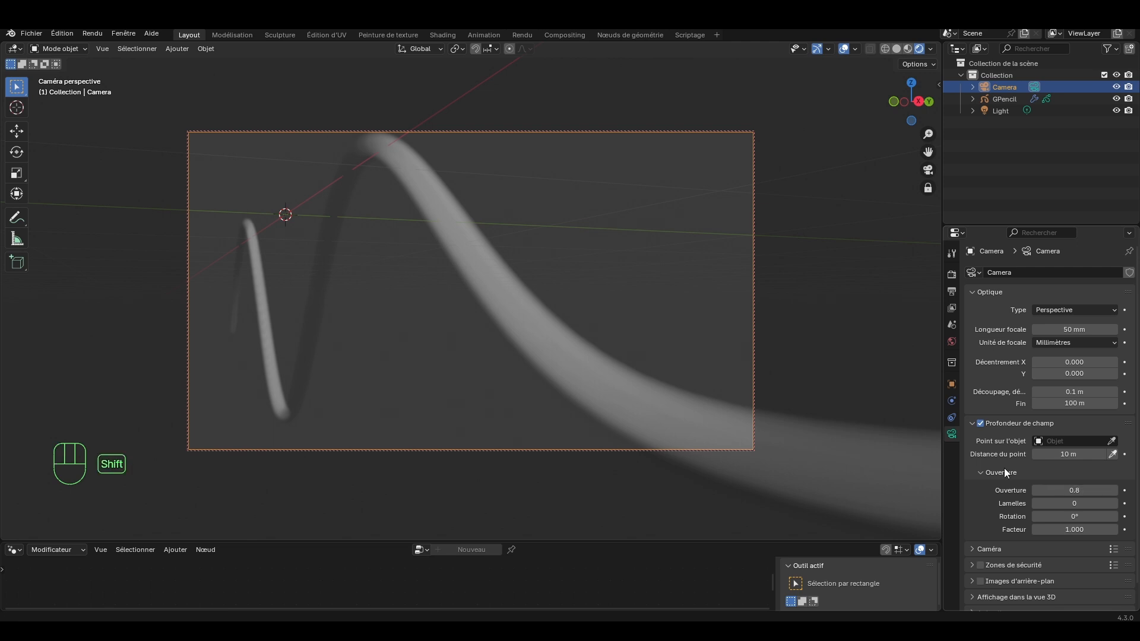
pyautogui.keyDown('shift'); pyautogui.moveTo(564, 319); pyautogui.dragTo(596, 338, button='middle'); pyautogui.keyUp('shift')
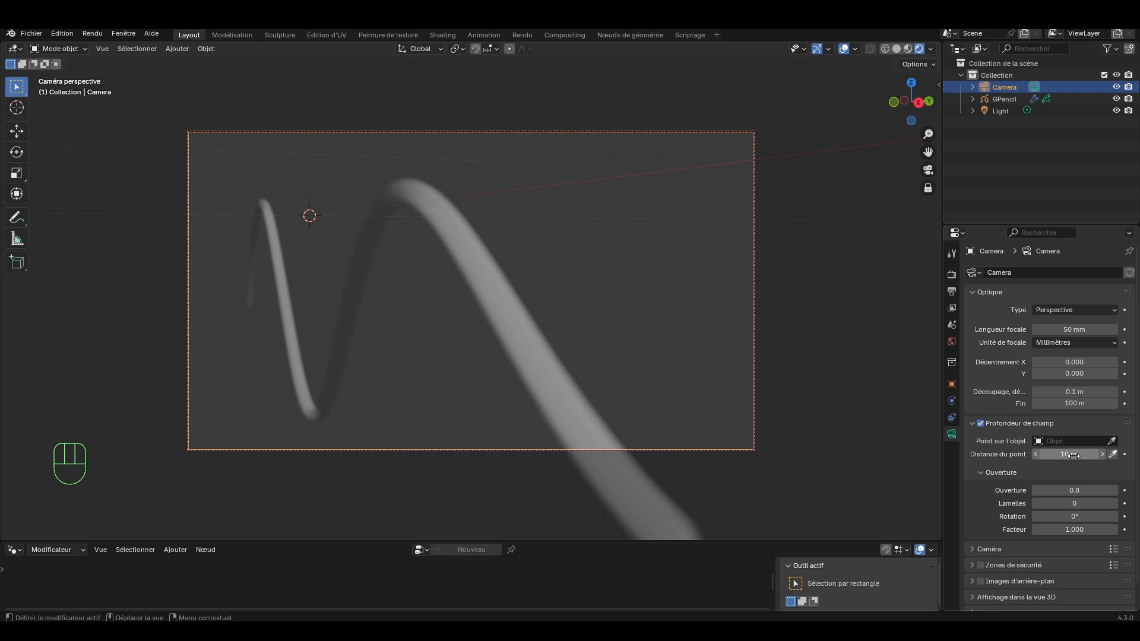
pyautogui.moveTo(1075, 454); pyautogui.dragTo(1013, 454)
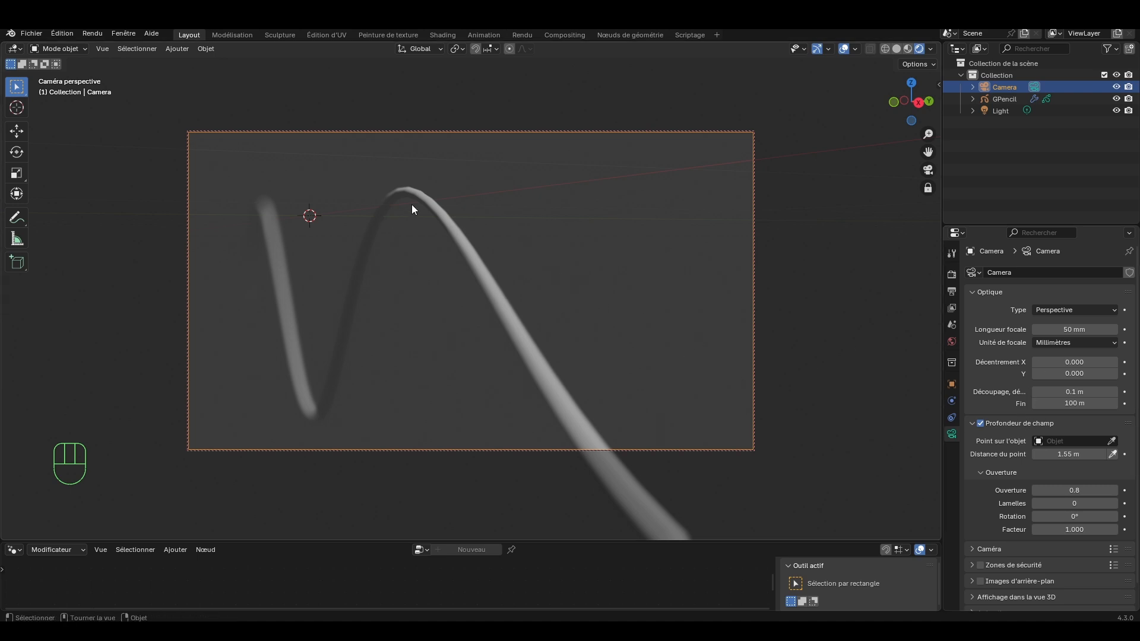
# Select the GPencil tube, show its modifiers, and reposition the camera so the whole tube fits inside the frame.
pyautogui.click(432, 207)
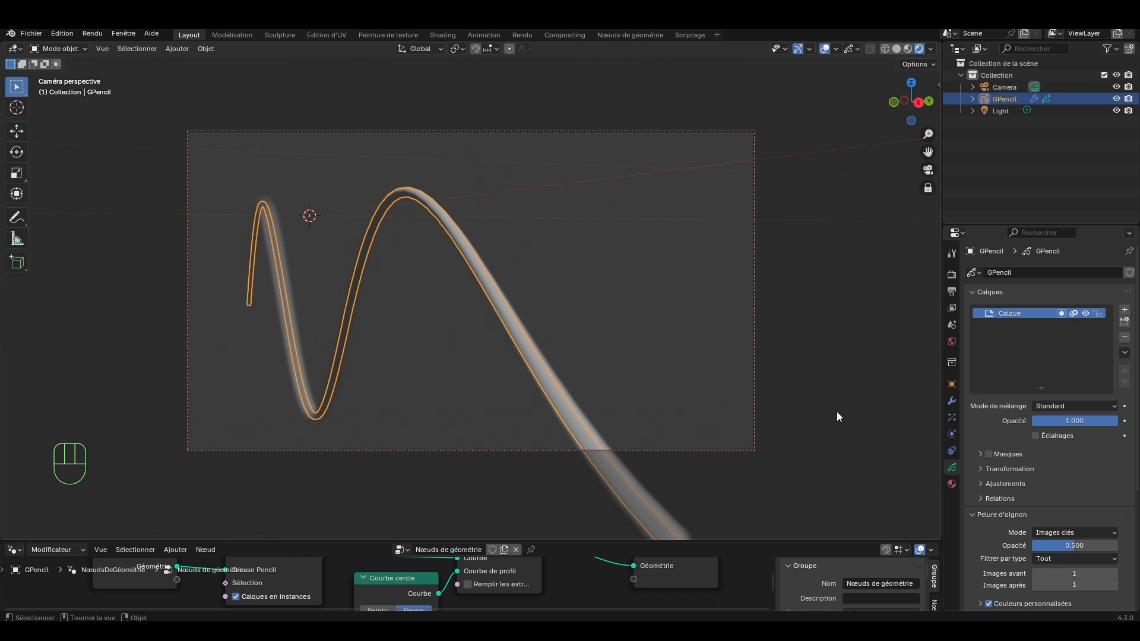
pyautogui.click(792, 388)
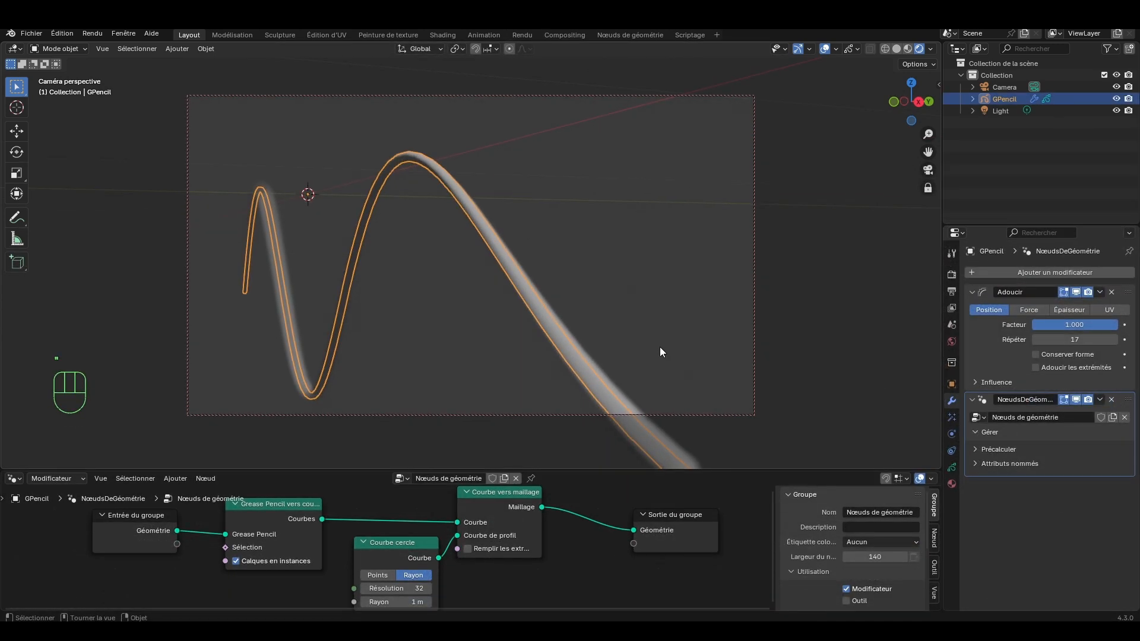
pyautogui.moveTo(661, 347)
pyautogui.mouseDown(button='middle')
pyautogui.moveTo(673, 335)
pyautogui.moveTo(590, 325)
pyautogui.moveTo(660, 316)
pyautogui.moveTo(626, 280)
pyautogui.mouseUp(button='middle')
pyautogui.scroll(1, 651, 311)
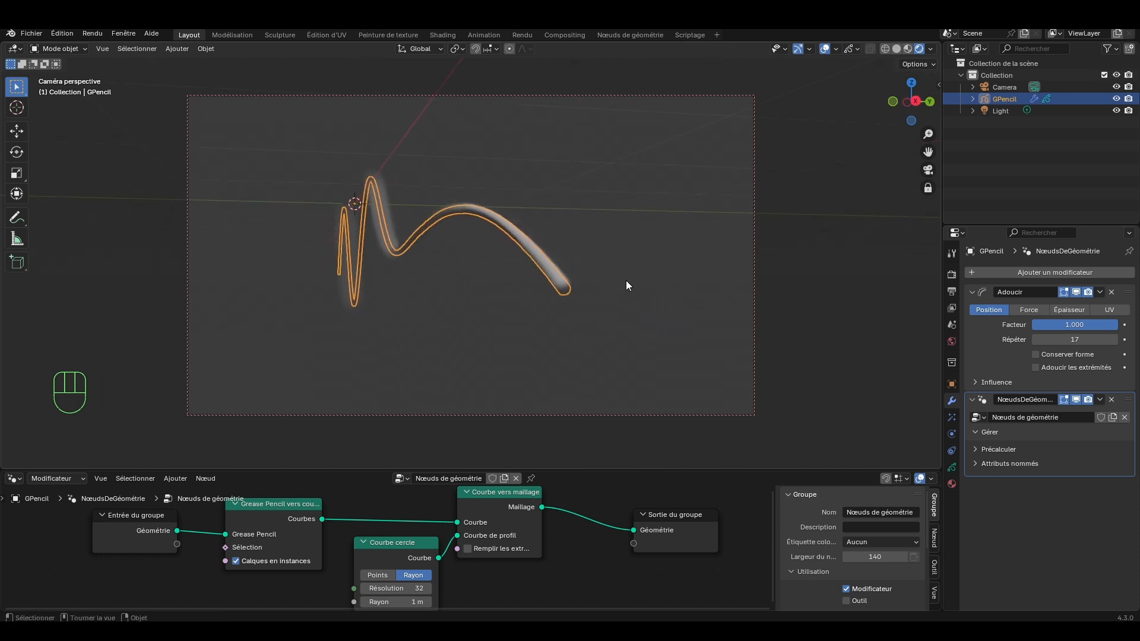
# Turn off the Camera's Profondeur de champ and reframe closer on the tube with its open end in view.
pyautogui.click(999, 87)
pyautogui.click(951, 434)
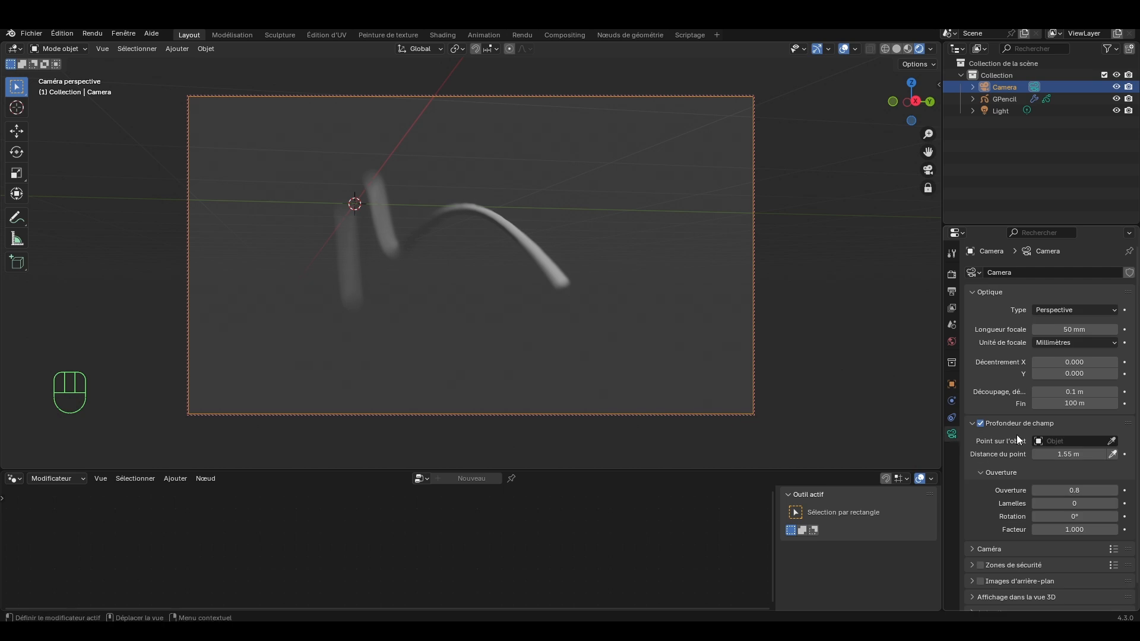
pyautogui.click(979, 425)
pyautogui.scroll(1, 596, 304)
pyautogui.keyDown('shift'); pyautogui.moveTo(623, 303); pyautogui.dragTo(606, 316, button='middle'); pyautogui.keyUp('shift')
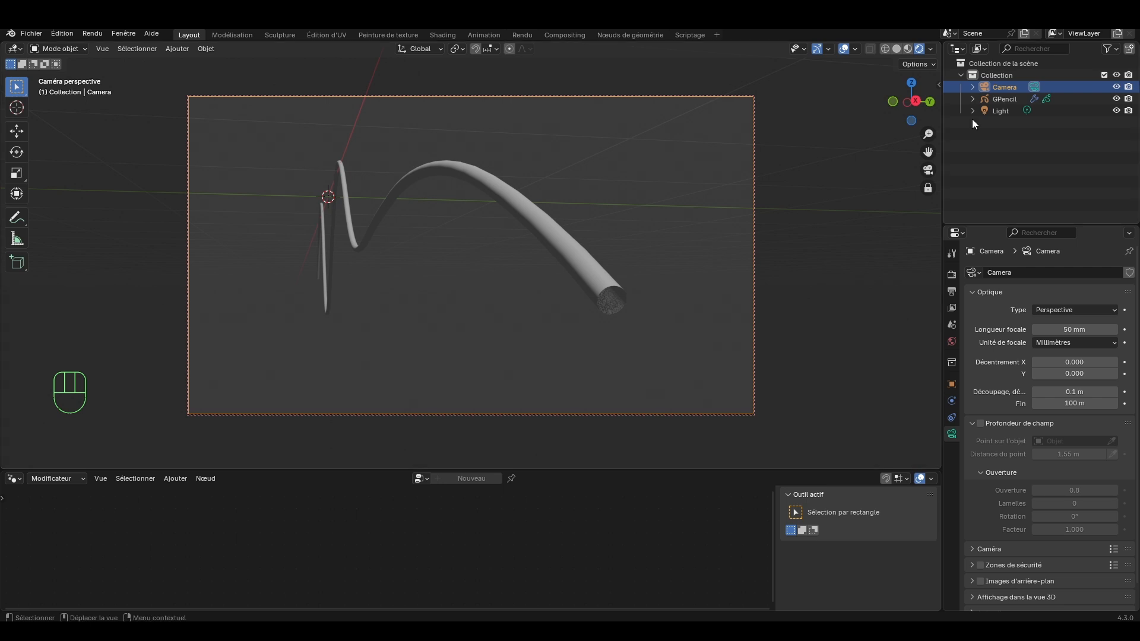
# Close GPencil's tube ends with the fill option of the Courbe vers maillage node, and move the Courbe cercle node slightly up.
pyautogui.click(998, 99)
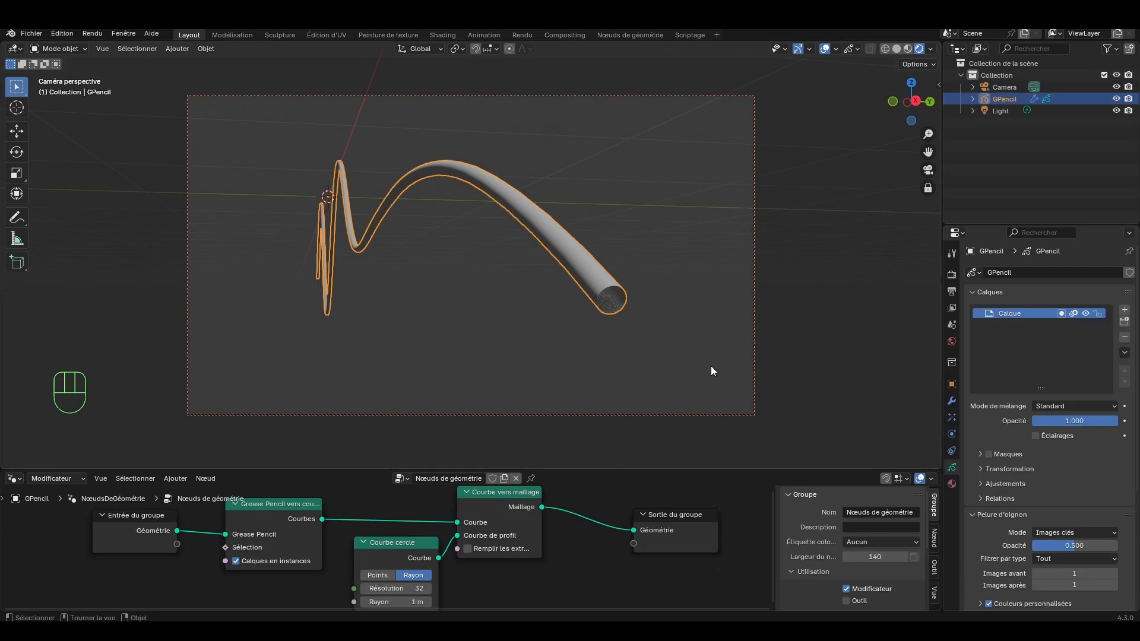
pyautogui.click(954, 405)
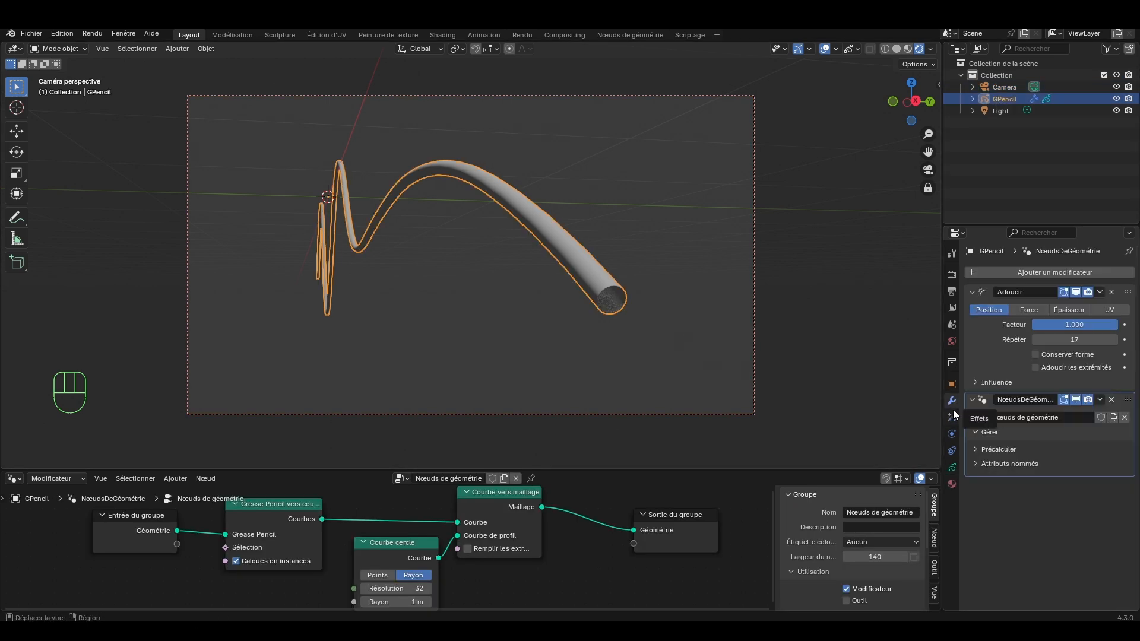
pyautogui.click(1048, 431)
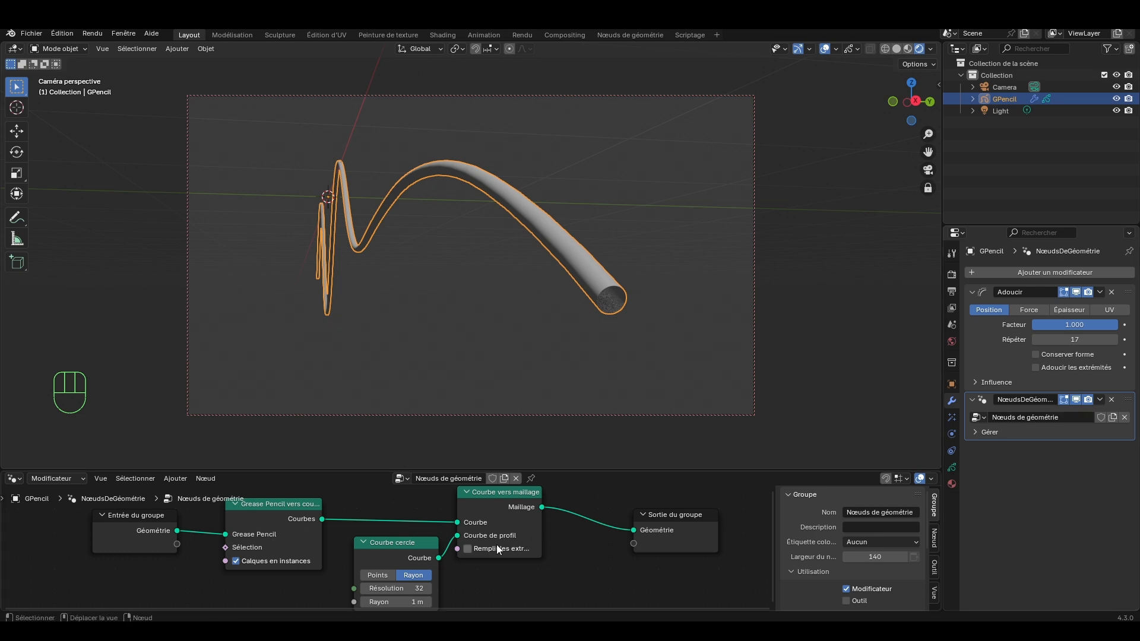
pyautogui.click(469, 548)
pyautogui.click(501, 319)
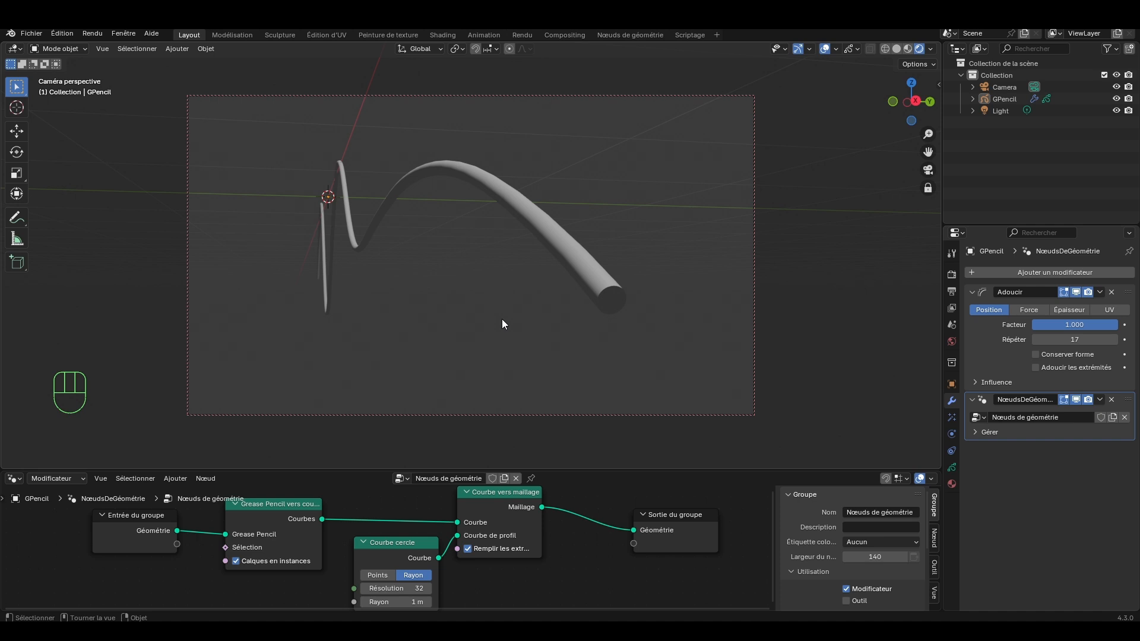
pyautogui.moveTo(501, 319)
pyautogui.mouseDown(button='middle')
pyautogui.moveTo(442, 309)
pyautogui.moveTo(509, 318)
pyautogui.moveTo(496, 300)
pyautogui.moveTo(536, 301)
pyautogui.mouseUp(button='middle')
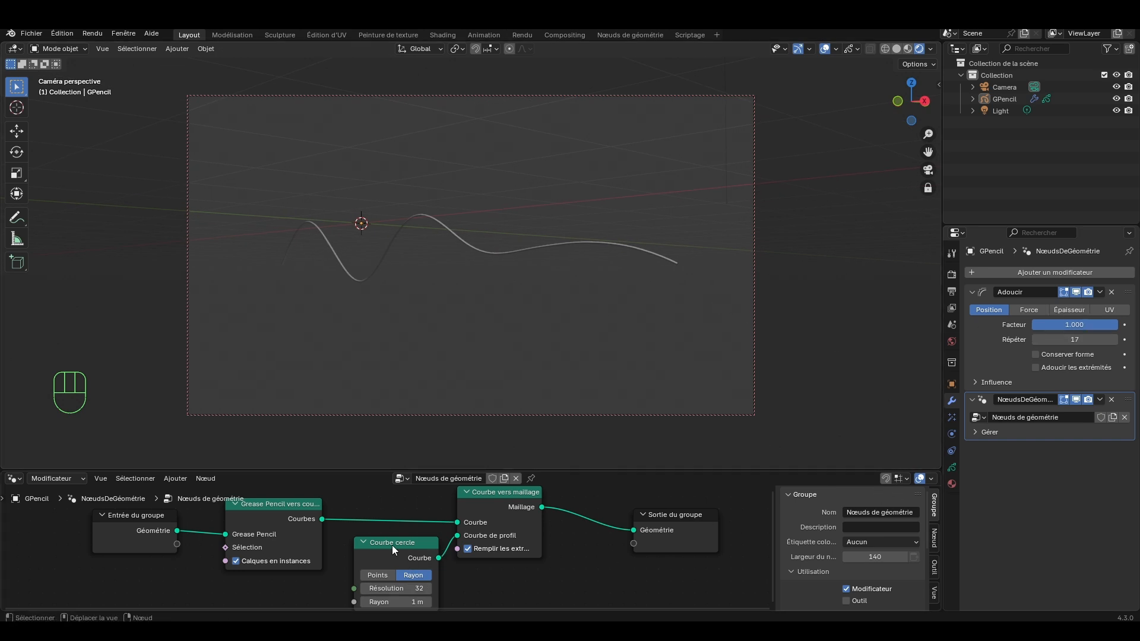
pyautogui.moveTo(392, 545); pyautogui.dragTo(392, 531)
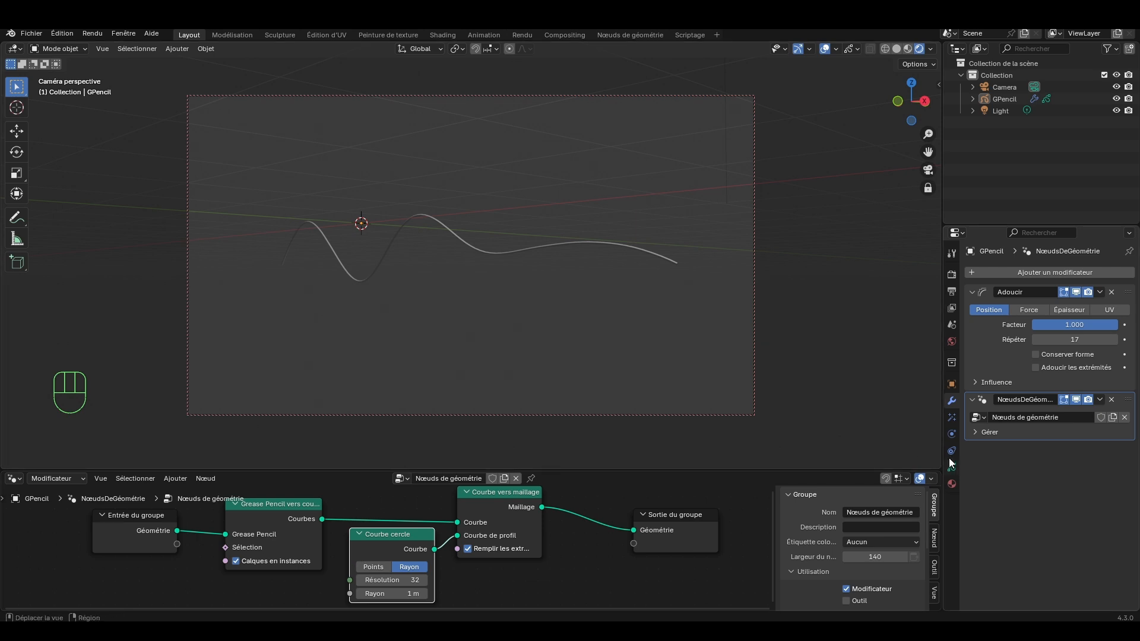
# Examine the Gérer and Précalculer sections of the geometry nodes modifier with Adoucir collapsed.
pyautogui.click(970, 433)
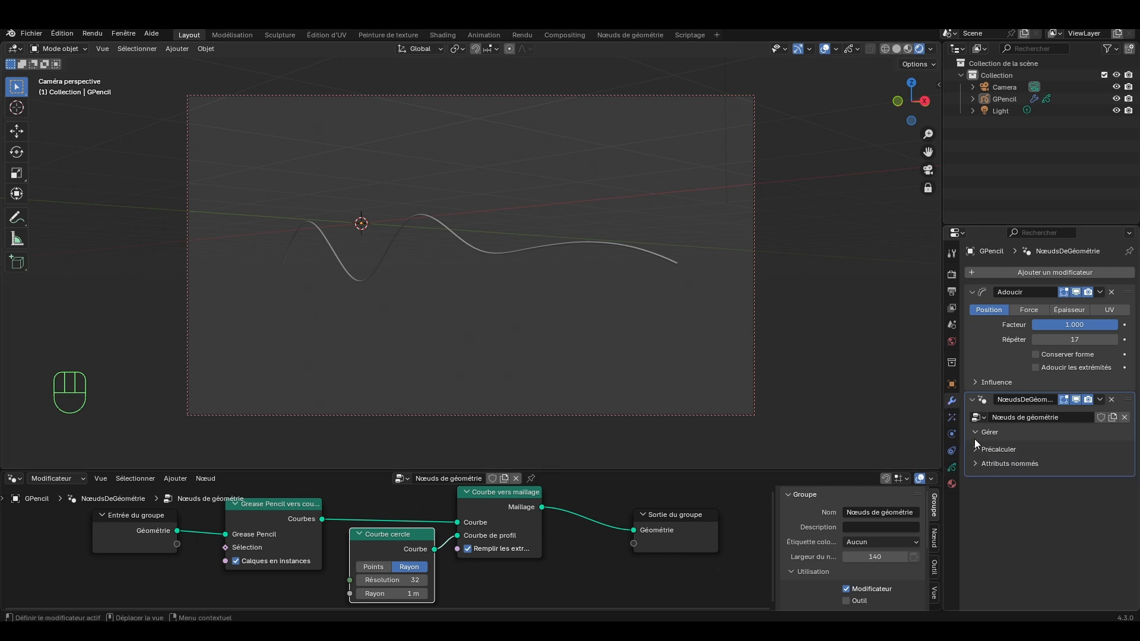
pyautogui.click(971, 291)
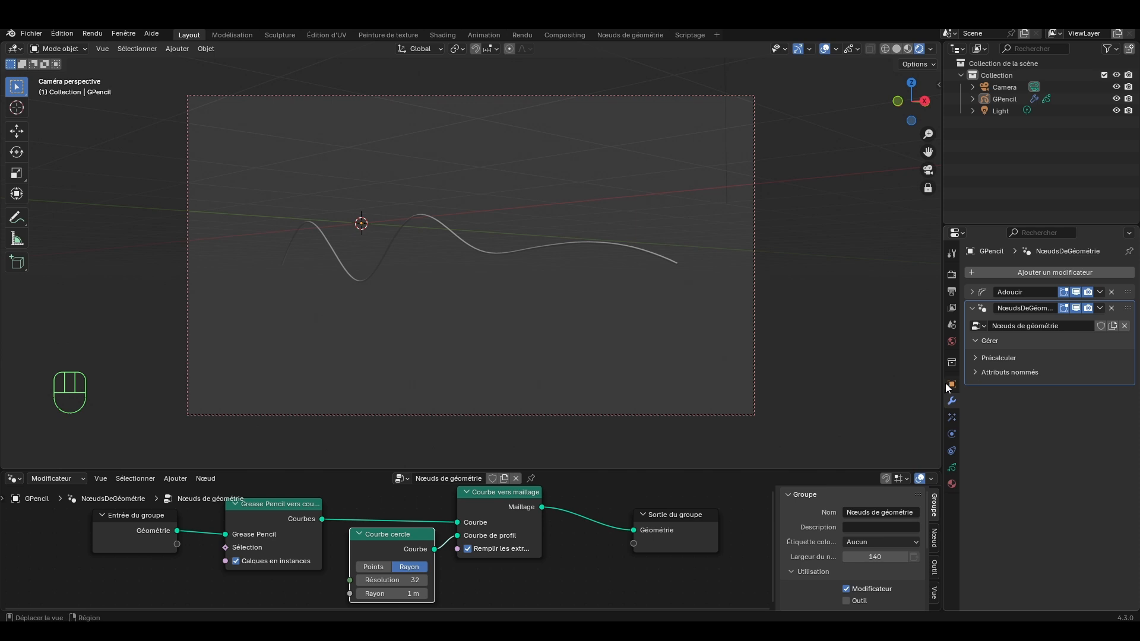
pyautogui.click(974, 357)
pyautogui.click(974, 355)
pyautogui.click(973, 341)
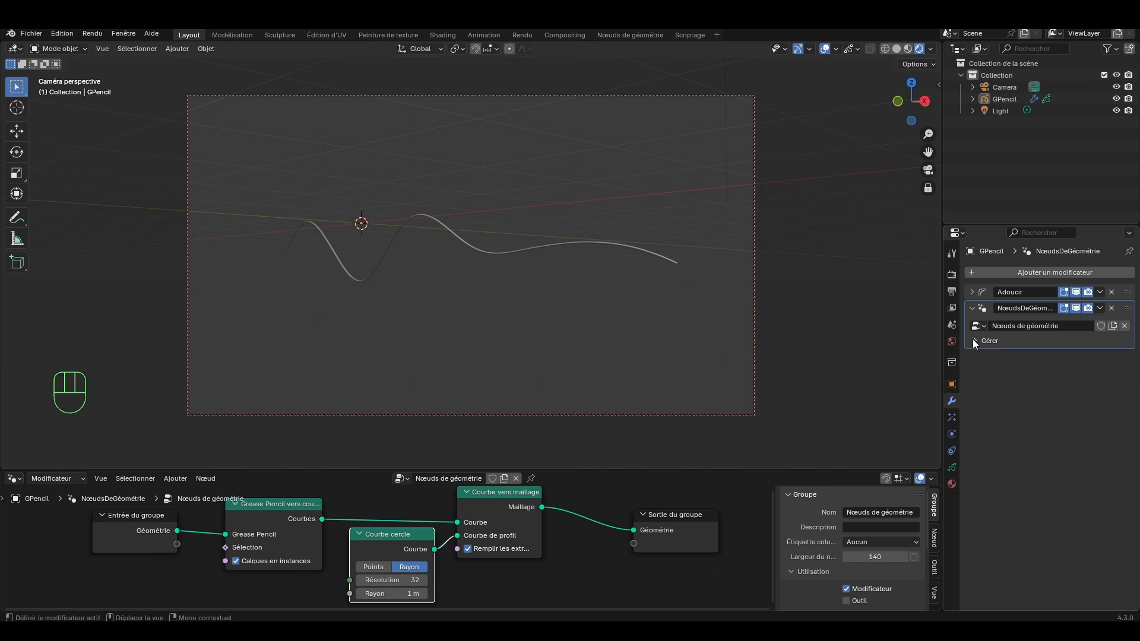
pyautogui.click(973, 340)
pyautogui.click(973, 340)
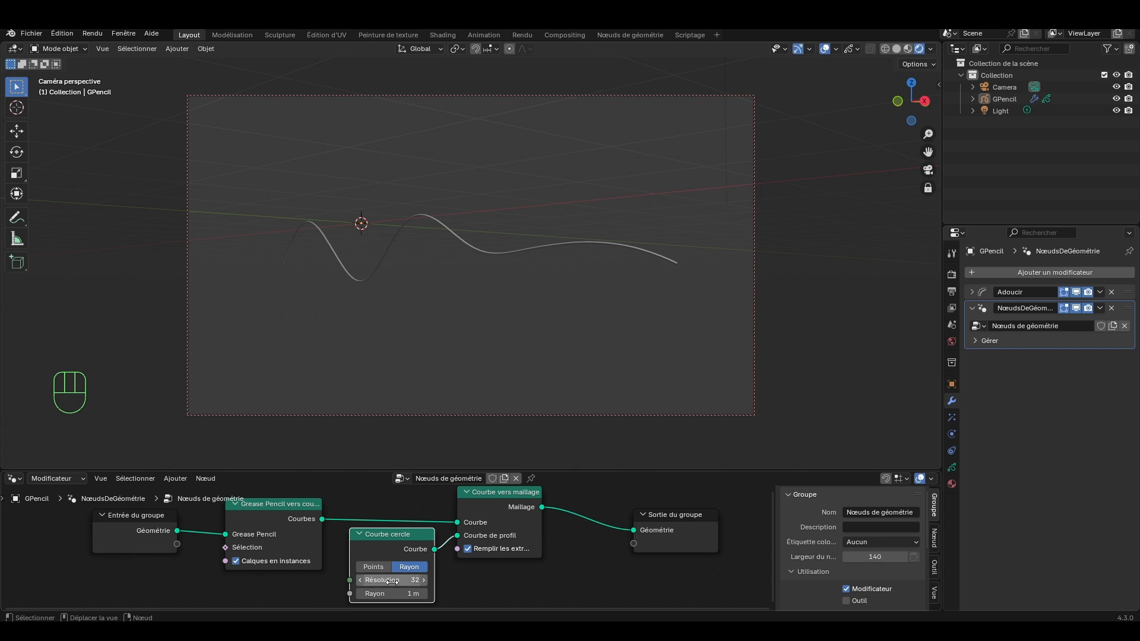
# Set the Rayon of the Courbe cercle node to 1.6 m and orbit the camera around the tube.
pyautogui.moveTo(390, 594); pyautogui.dragTo(471, 595)
pyautogui.moveTo(521, 270); pyautogui.dragTo(571, 286, button='middle')
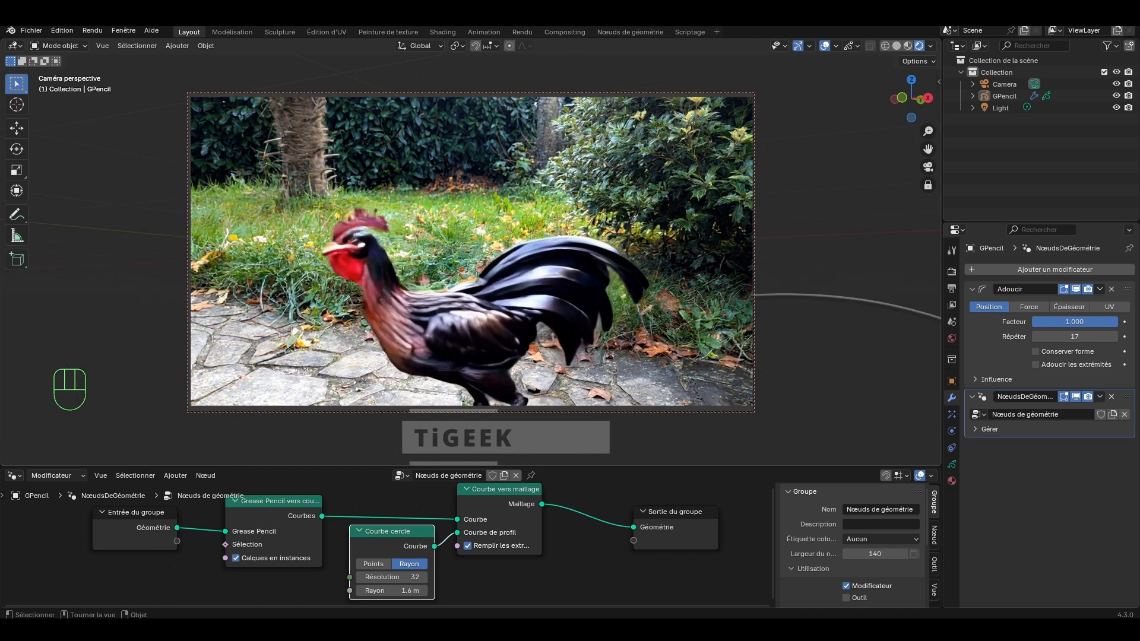
pyautogui.press('shift')
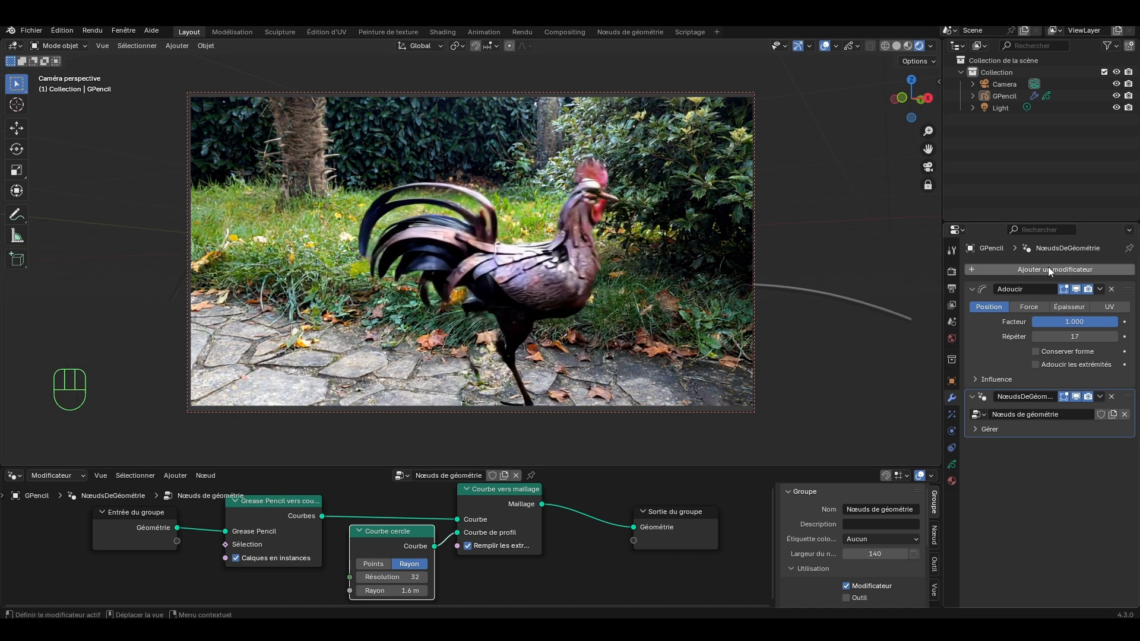